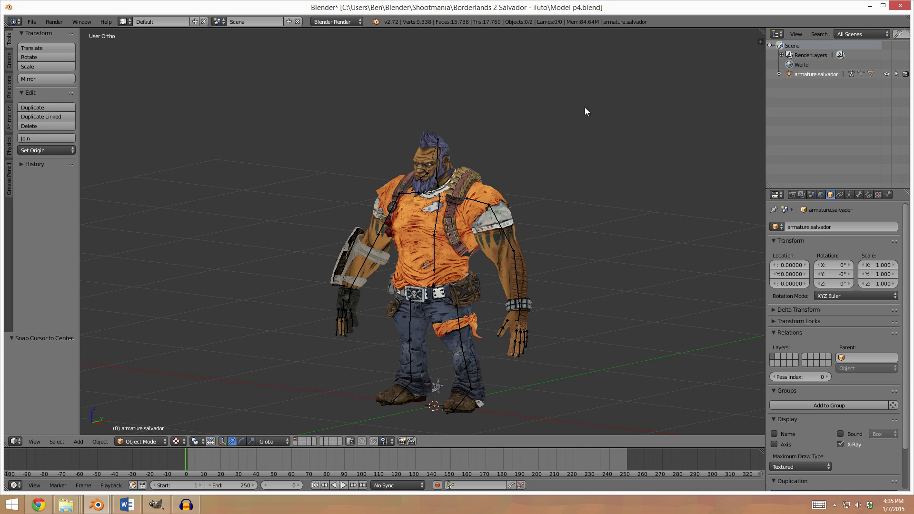
Unparent the Salvador mesh from armature.salvador so it sits at the scene's top level.
left_click(779, 74)
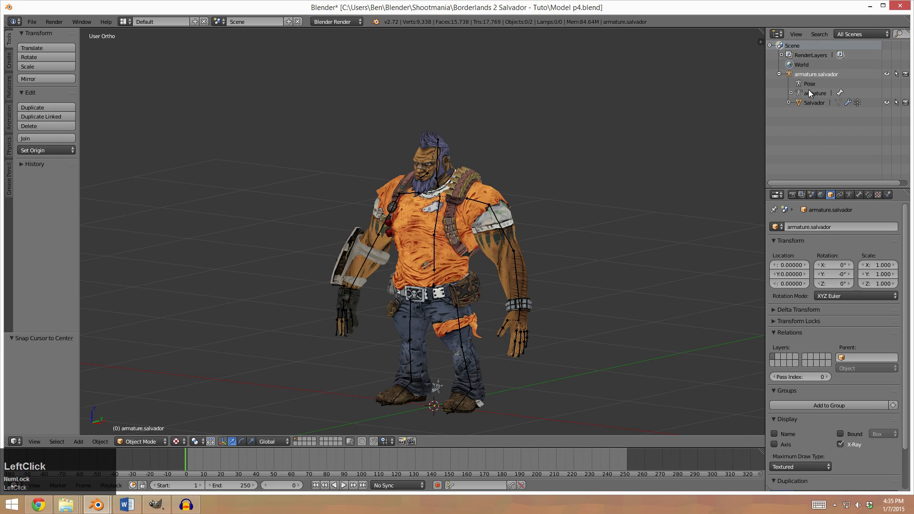
left_click(813, 102)
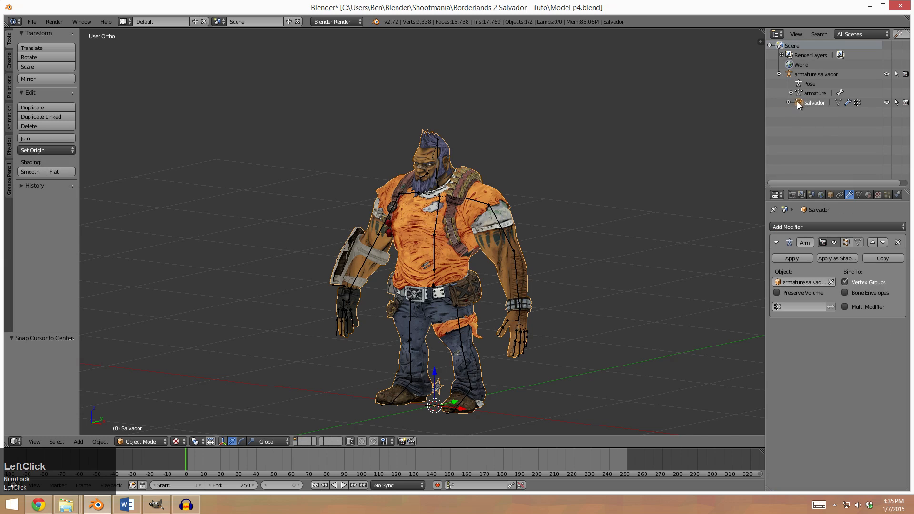
left_click_drag(801, 102, 793, 139)
left_click(779, 84)
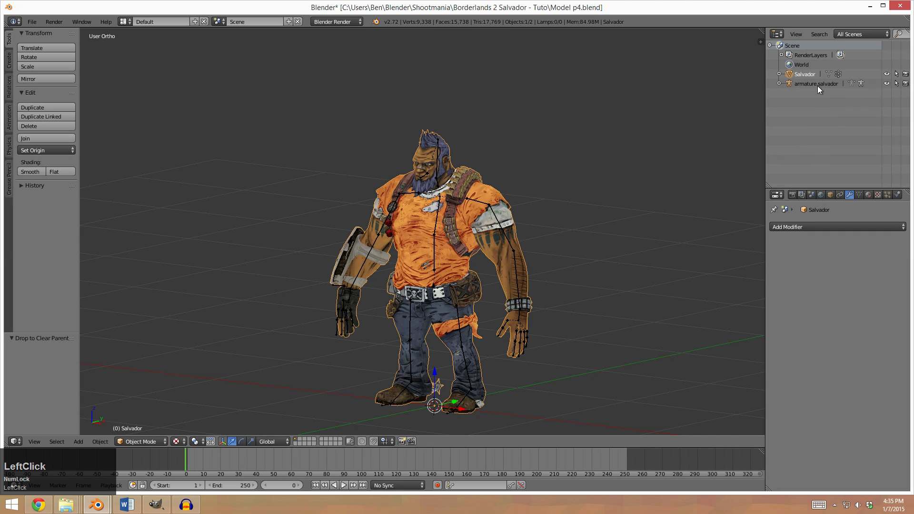
Add an Armature modifier to the Salvador mesh with armature.salvador as its object.
left_click(830, 227)
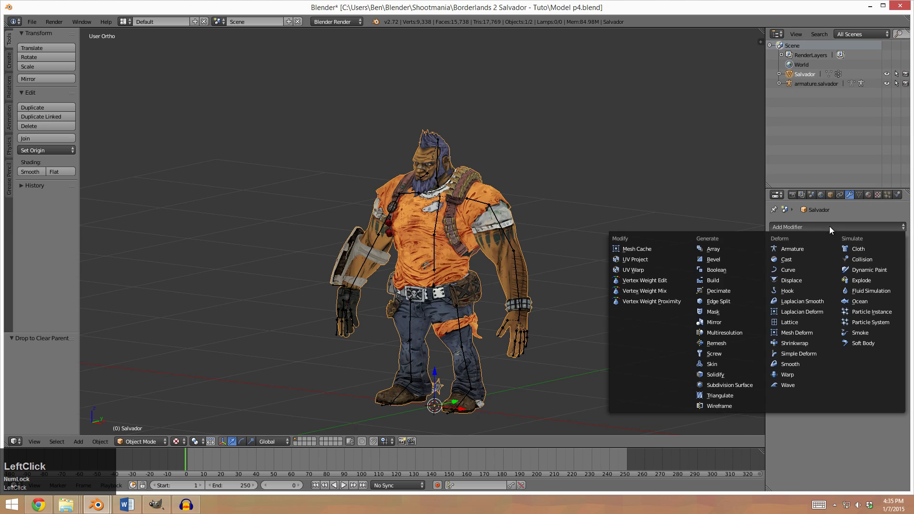
left_click(793, 248)
left_click(788, 282)
left_click(799, 302)
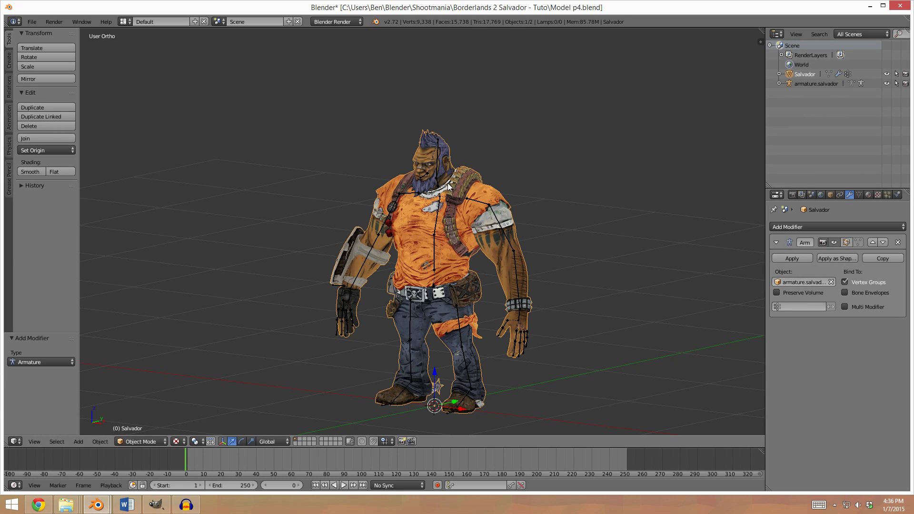
Rename the Salvador mesh as Salvador_lod0.
double_click(803, 73)
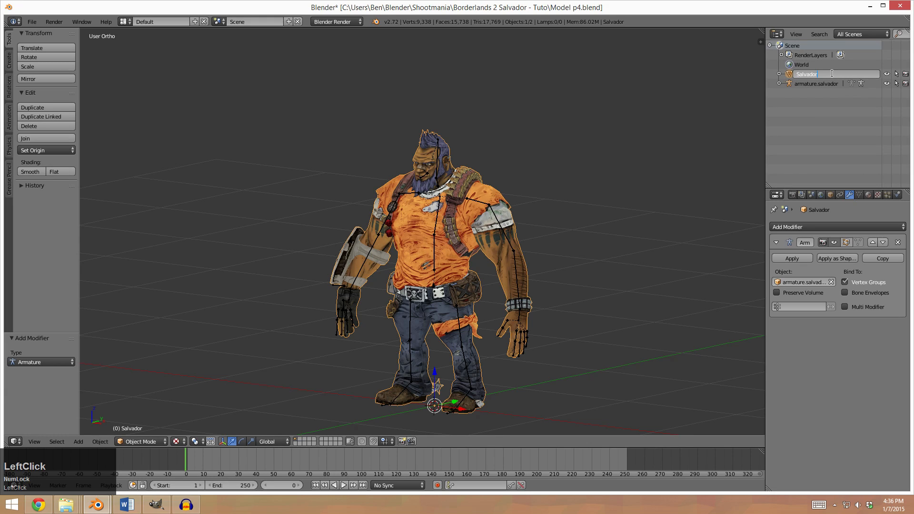
type("_lod0")
key("Return")
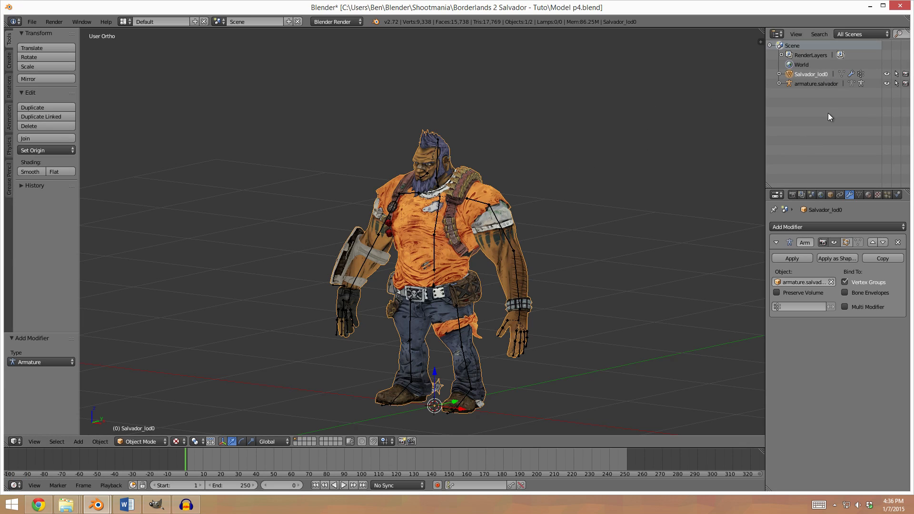
Duplicate Salvador_lod0 in place and rename the copy as Salvador_lod1.
left_click(63, 106)
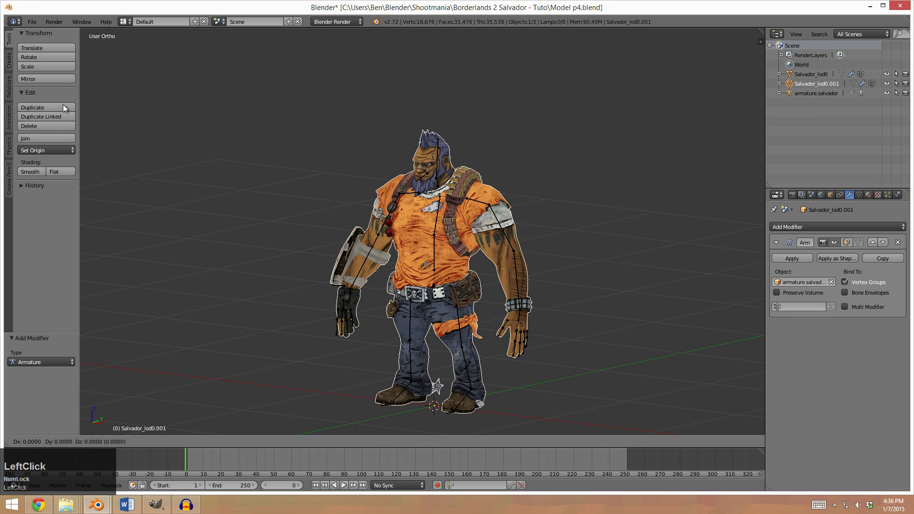
key("Escape")
left_click(829, 83)
double_click(829, 83)
key("BackSpace")
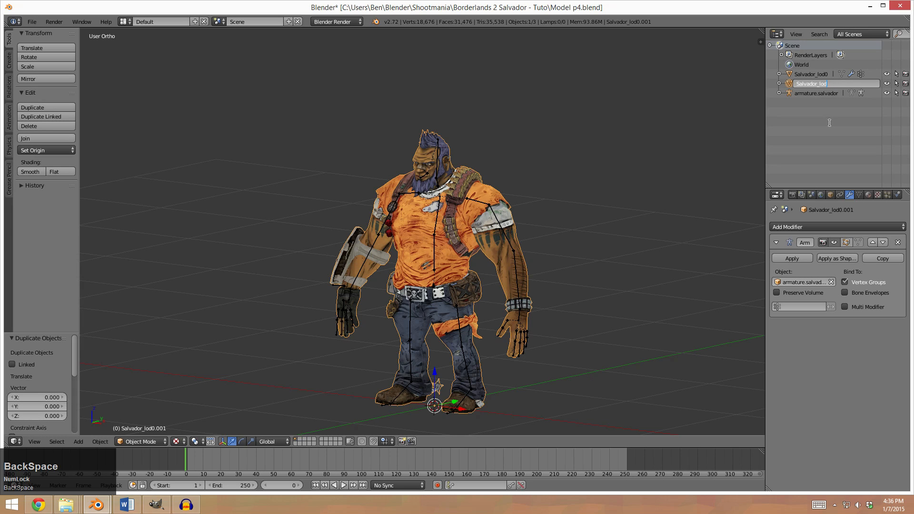
type("1")
key("Return")
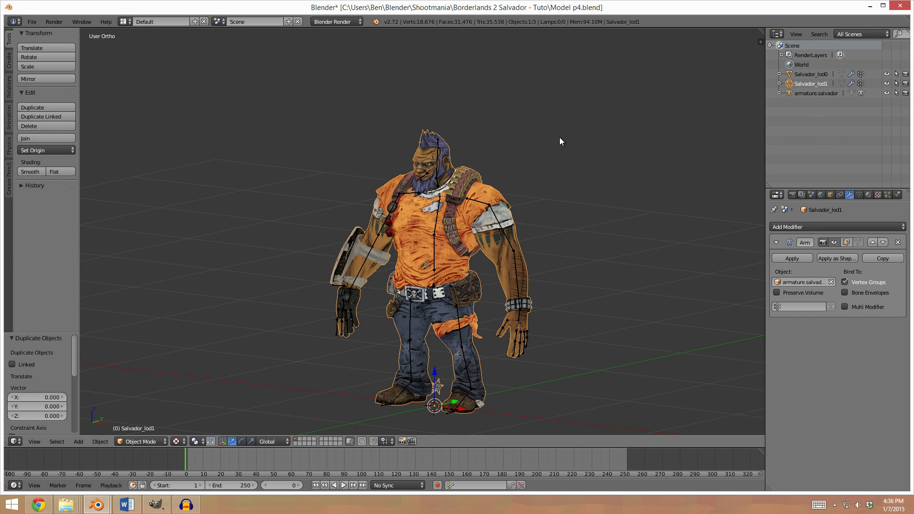
Add a Decimate modifier to Salvador_lod1 and hide Salvador_lod0 in the viewport.
key("Tab")
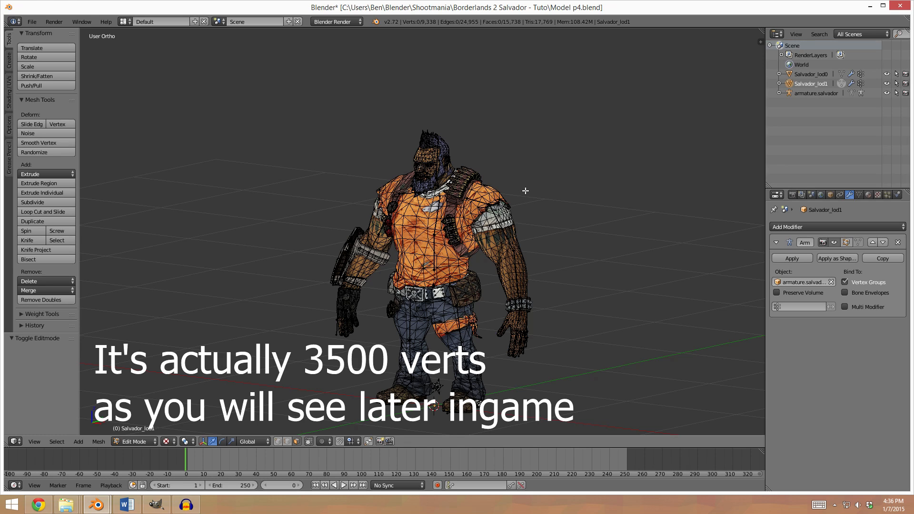
key("Tab")
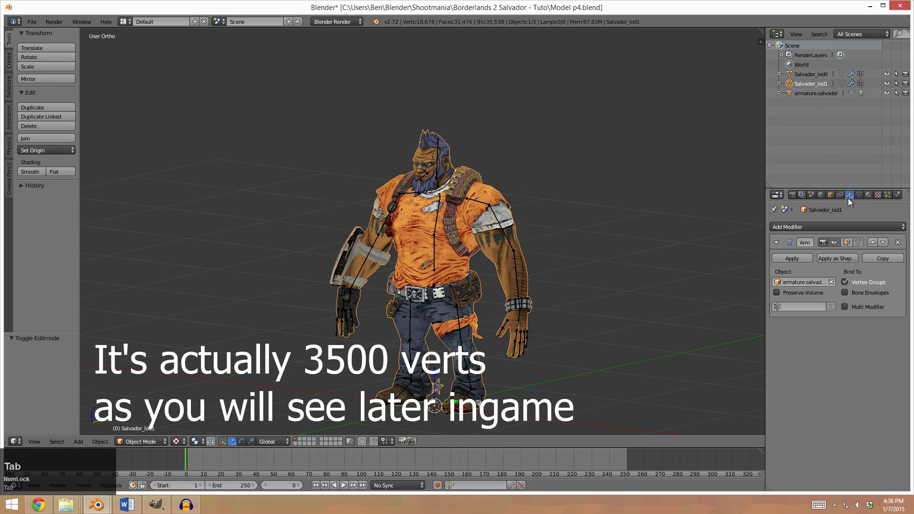
left_click(817, 227)
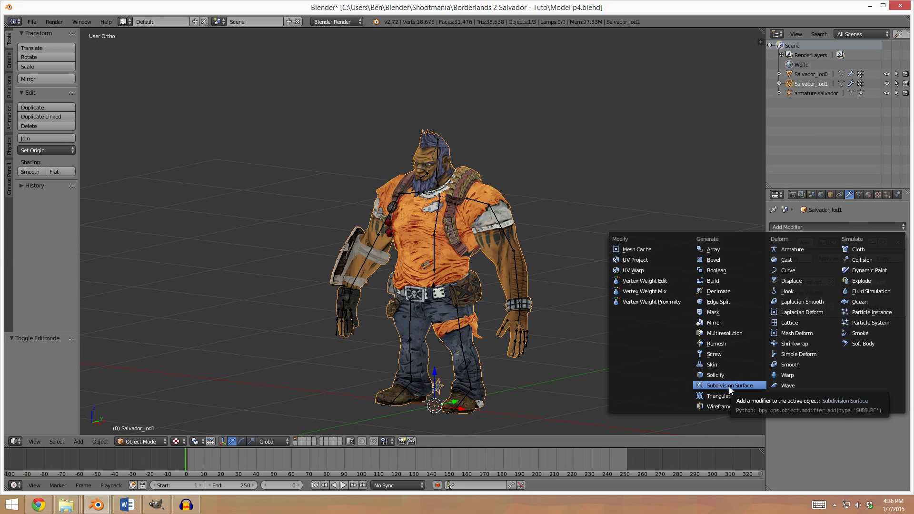
left_click(720, 291)
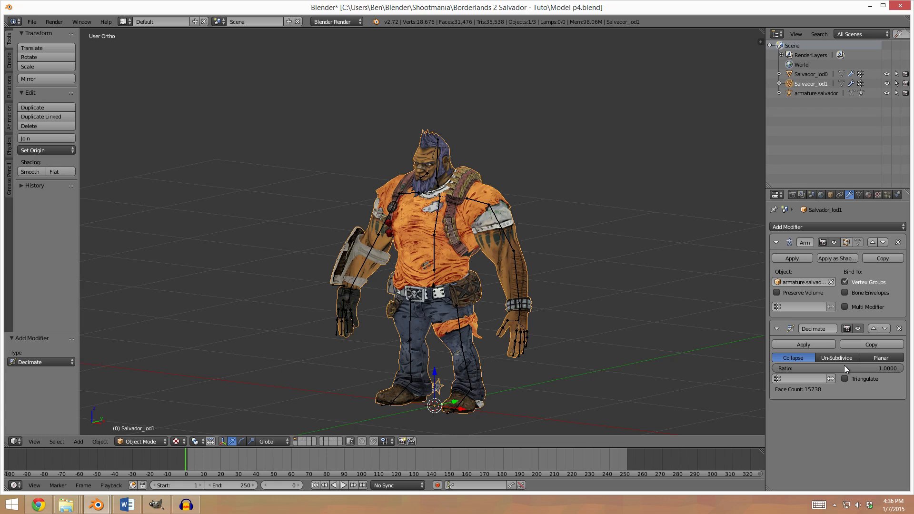
left_click(887, 74)
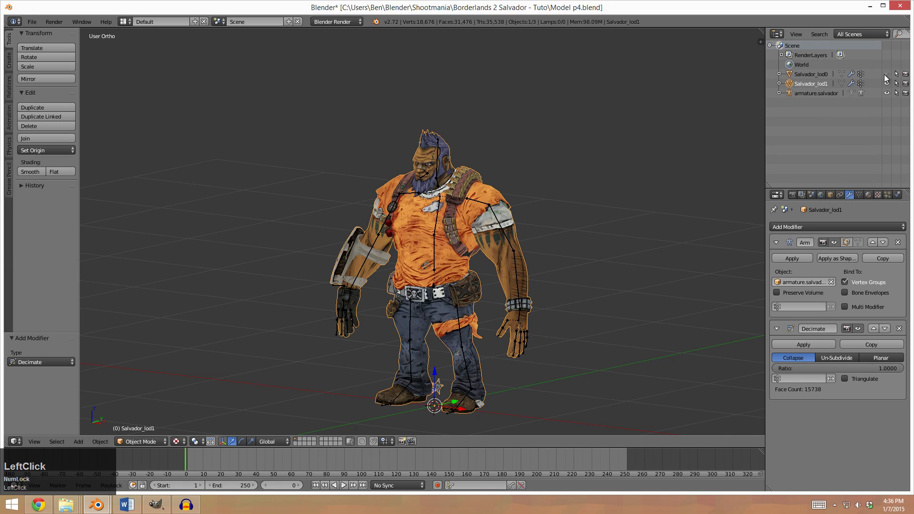
Set the Decimate ratio of Salvador_lod1 to 0.3 in Collapse mode.
left_click_drag(863, 368, 788, 368)
left_click(824, 369)
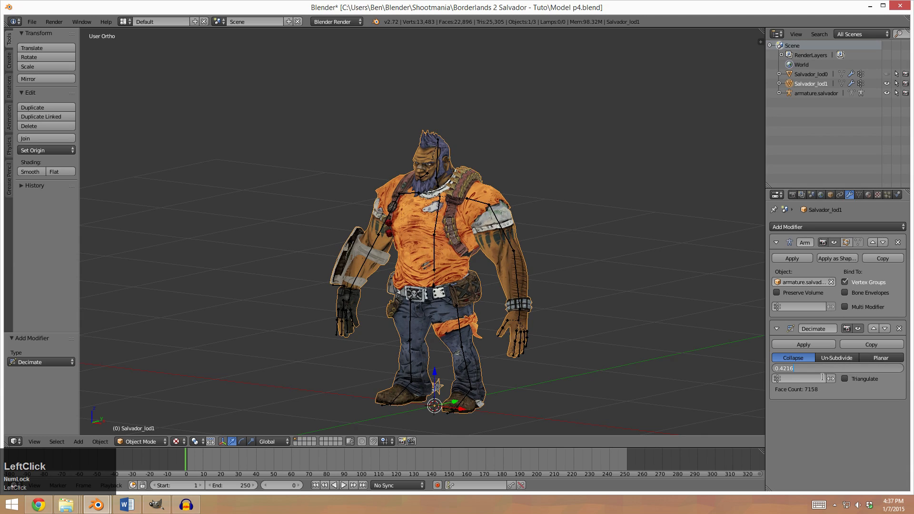
type(".3")
key("Return")
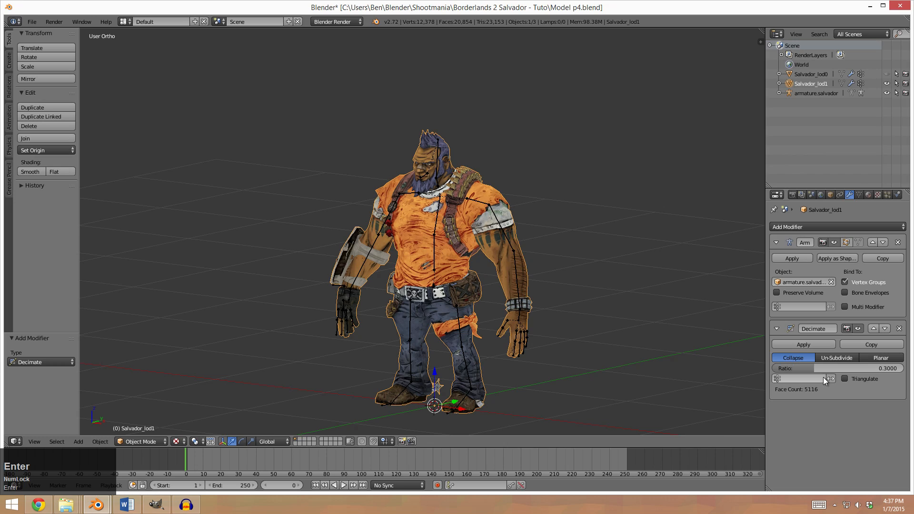
Apply the Decimate modifier to Salvador_lod1 and inspect the reduced torso mesh in Edit Mode.
left_click(807, 348)
key("Tab")
scroll(515, 230, "up", 5)
scroll(453, 270, "up", 5)
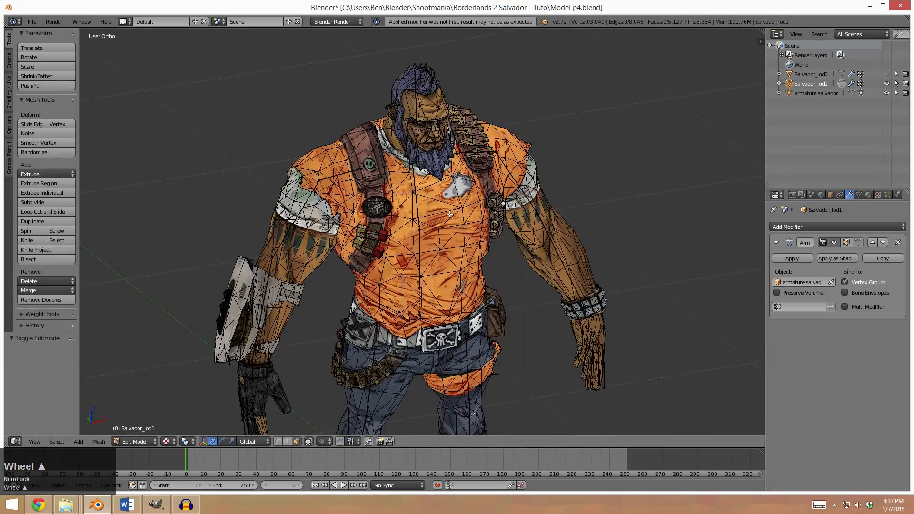
middle_click(456, 249)
scroll(456, 249, "down", 8)
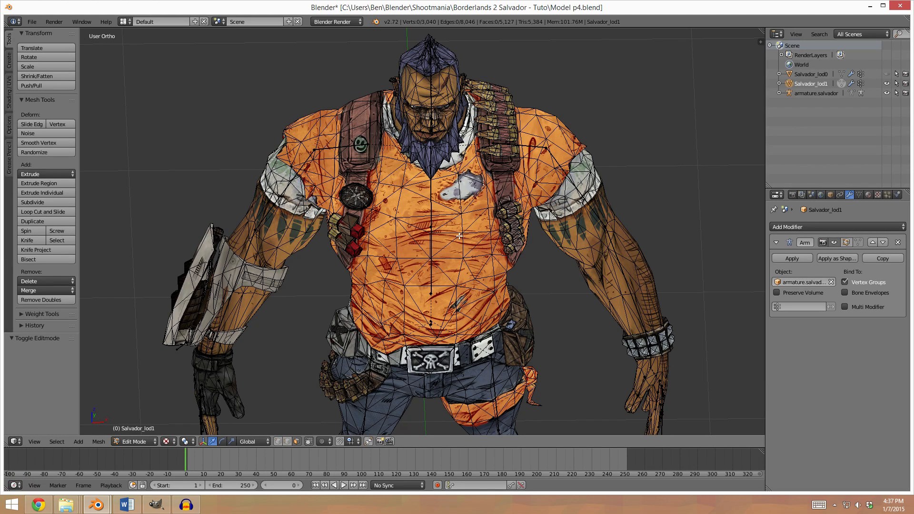
scroll(473, 255, "up", 3)
middle_click_drag(473, 256, 511, 293)
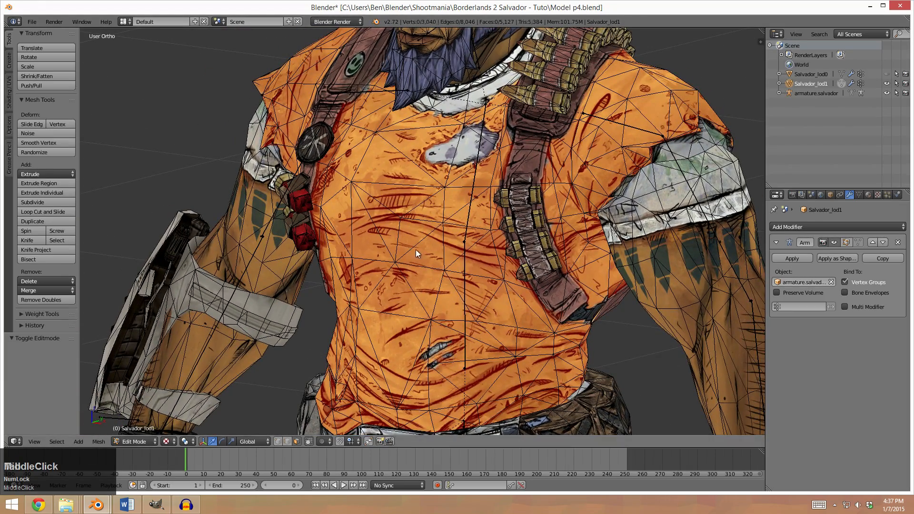
Return to Object Mode and undo the application of the Decimate modifier.
key("Tab")
scroll(469, 250, "down", 4)
key("ctrl+z")
key("ctrl+z")
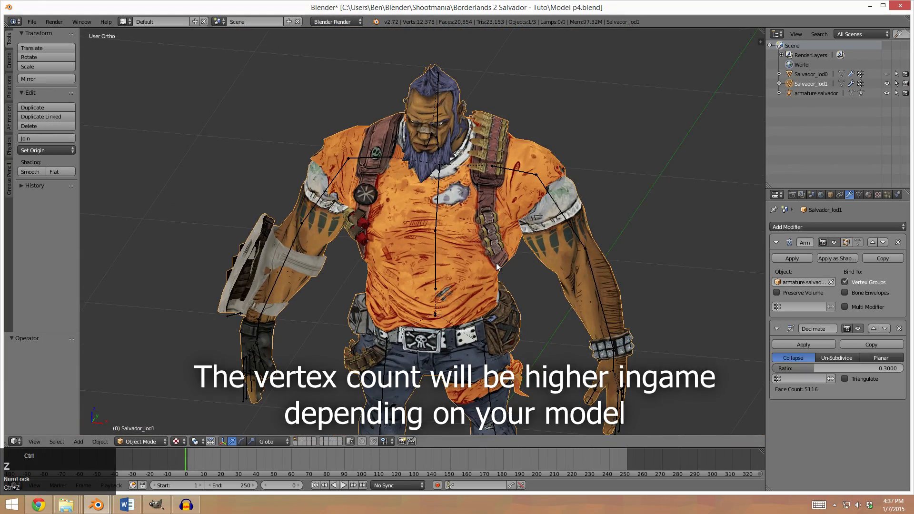
Set the Decimate ratio of Salvador_lod1 to 0.22.
left_click(850, 369)
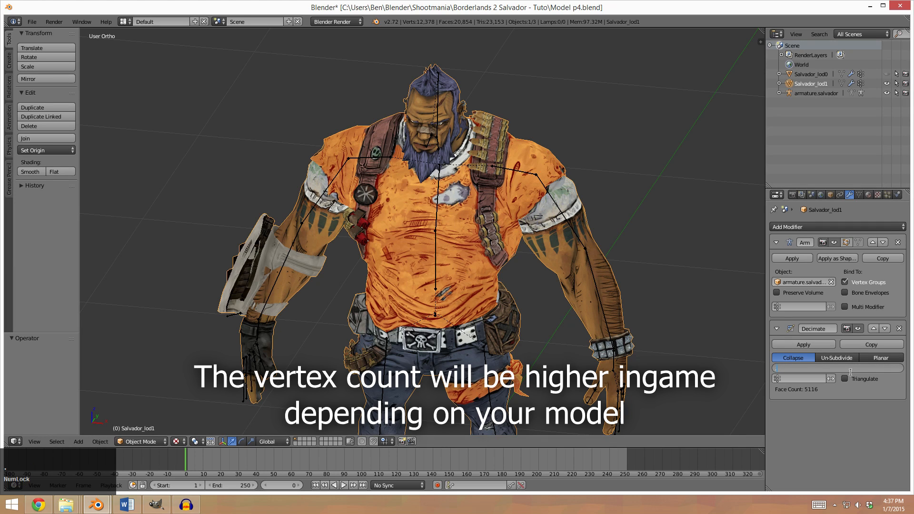
key("Return")
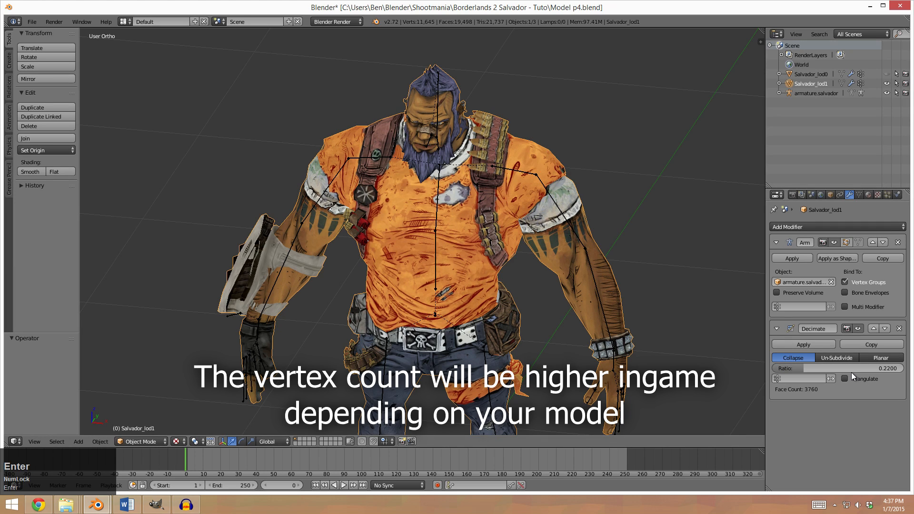
middle_click_drag(614, 266, 549, 251)
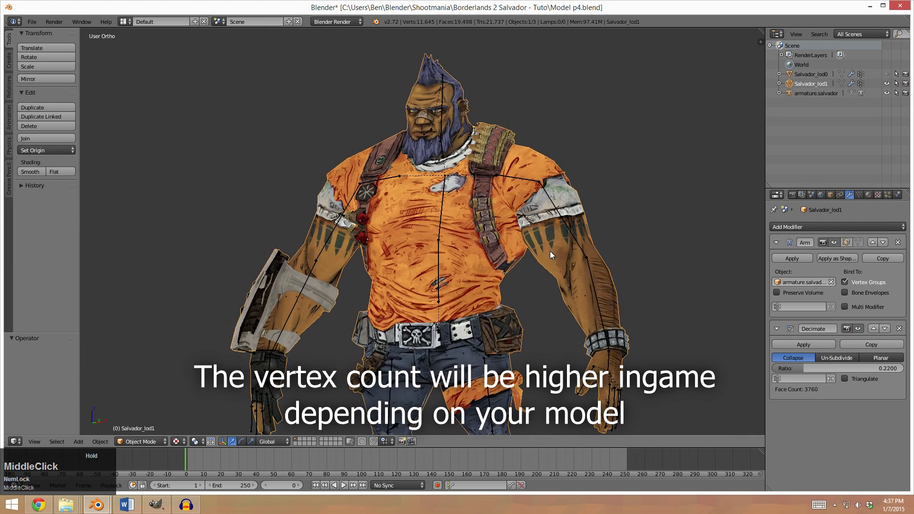
Apply the Decimate modifier, check the reduced mesh in Edit Mode, and undo the application.
left_click(808, 343)
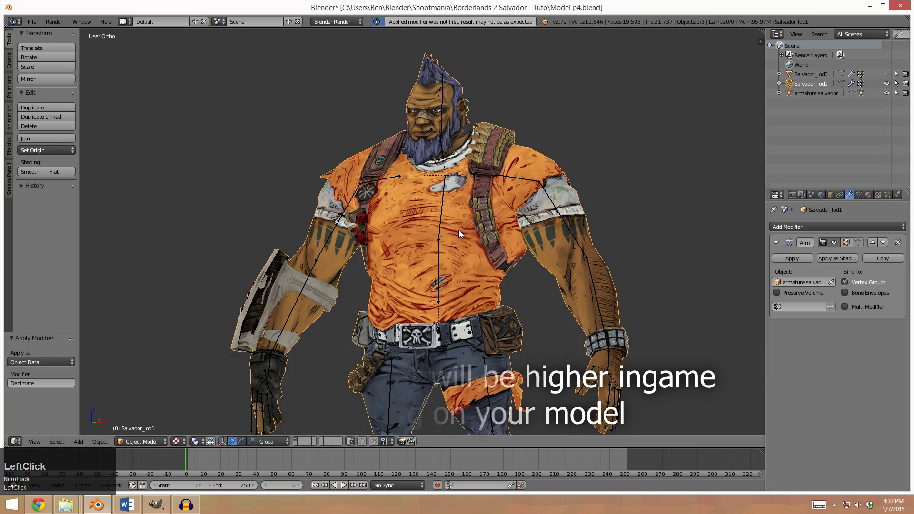
key("Tab")
middle_click_drag(475, 238, 501, 291)
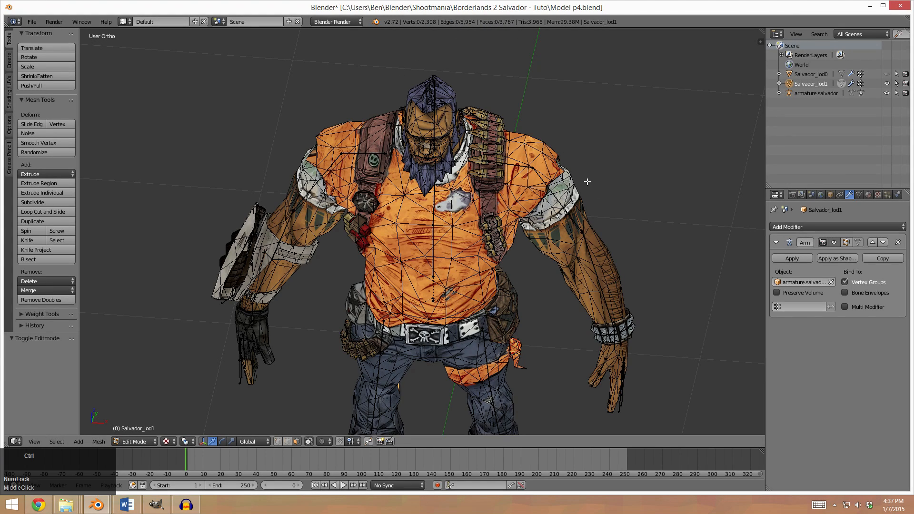
key("Tab")
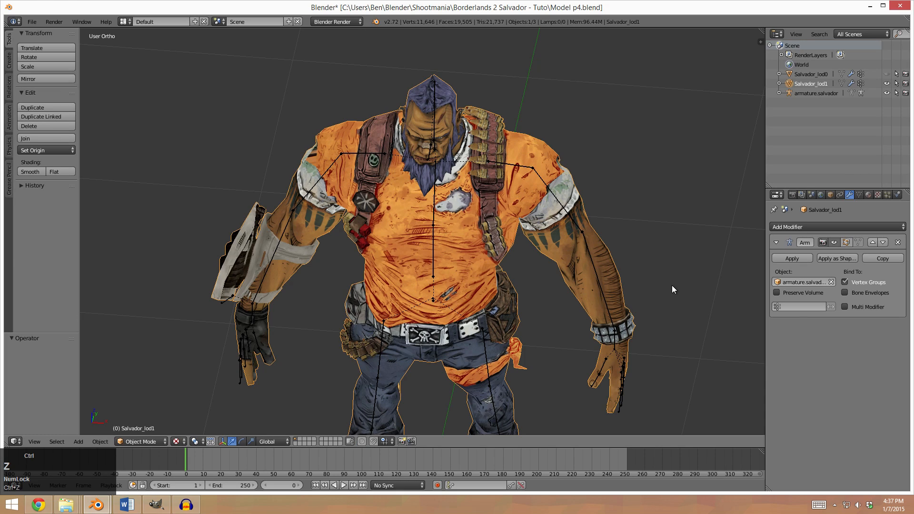
key("ctrl+z")
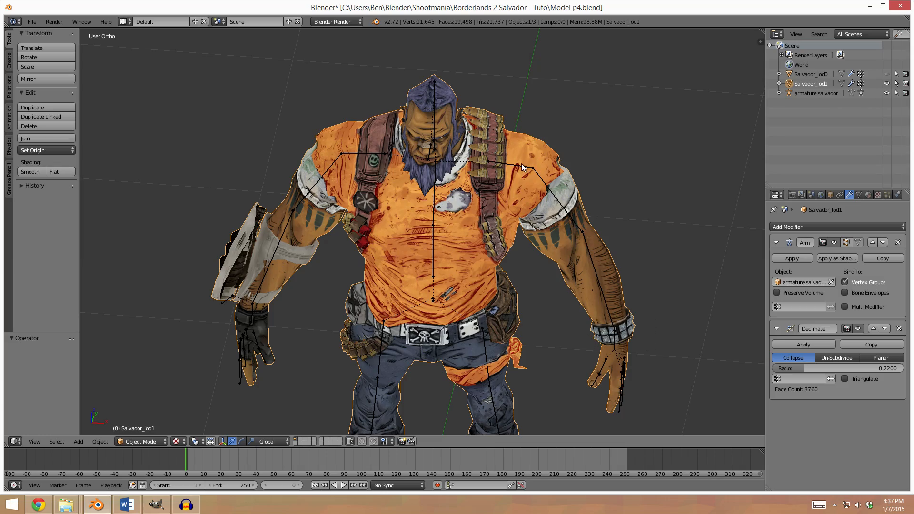
Open Salvador_lod1 in Edit Mode with the shoulder strap's bullets in close view.
key("Tab")
right_click(488, 160)
middle_click_drag(494, 160, 521, 193)
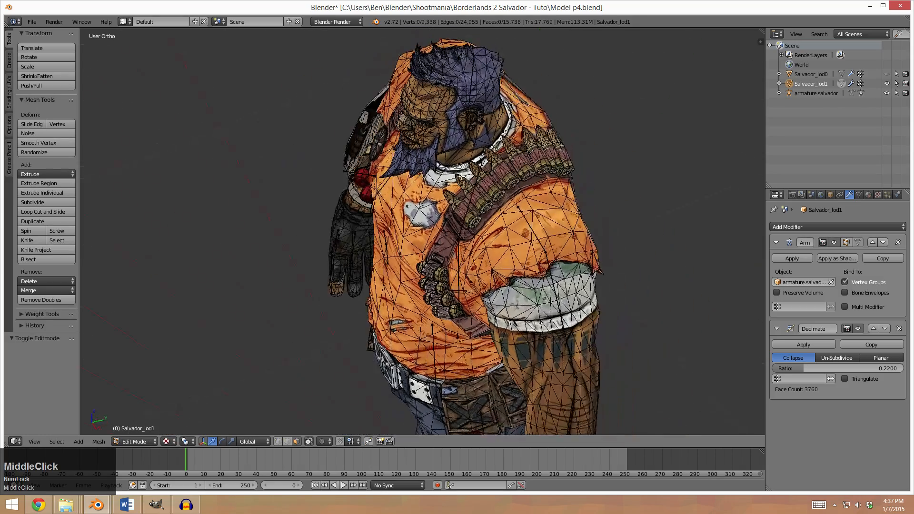
scroll(521, 193, "up", 3)
middle_click_drag(524, 260, 495, 267)
key("c")
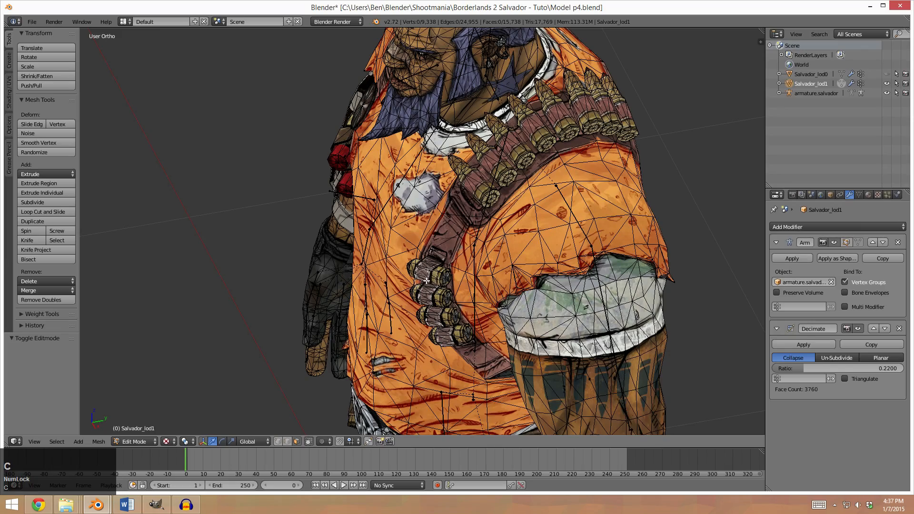
scroll(431, 278, "up", 2)
left_click(430, 275)
key("Escape")
key("a")
Select all geometry linked to a shirt vertex near the shoulder and switch the viewport to wireframe.
right_click(519, 214)
key("ctrl+l")
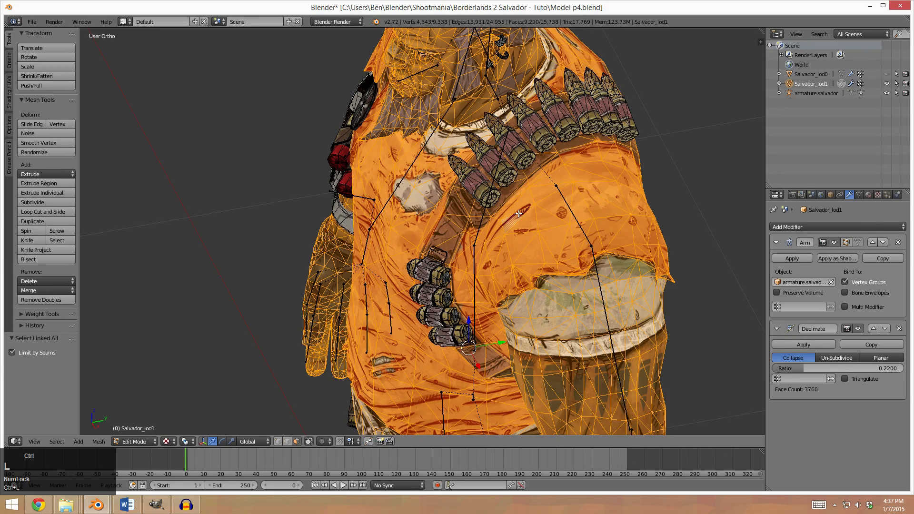
scroll(519, 213, "down", 5)
middle_click_drag(519, 213, 501, 265)
key("z")
Add the forearm shield to the selection with circle select.
scroll(501, 265, "down", 3)
key("c")
scroll(336, 252, "down", 4)
mouse_move(336, 253)
left_mouse_down()
mouse_move(306, 255)
mouse_move(281, 292)
mouse_move(299, 261)
left_mouse_up()
key("Escape")
scroll(495, 352, "up", 2)
Add the thigh cloth, the head and the wrist bracelet to the selection, including their linked geometry.
mouse_move(495, 352)
middle_mouse_down()
mouse_move(514, 379)
mouse_move(371, 383)
mouse_move(410, 383)
mouse_move(389, 384)
mouse_move(442, 367)
mouse_move(445, 353)
middle_mouse_up()
key("c")
left_click(513, 378)
key("c")
mouse_move(421, 118)
left_mouse_down()
mouse_move(432, 123)
mouse_move(414, 117)
left_mouse_up()
right_click(415, 116)
mouse_move(575, 363)
middle_mouse_down()
mouse_move(547, 362)
mouse_move(578, 333)
middle_mouse_up()
key("c")
left_click_drag(582, 330, 584, 337)
key("Escape")
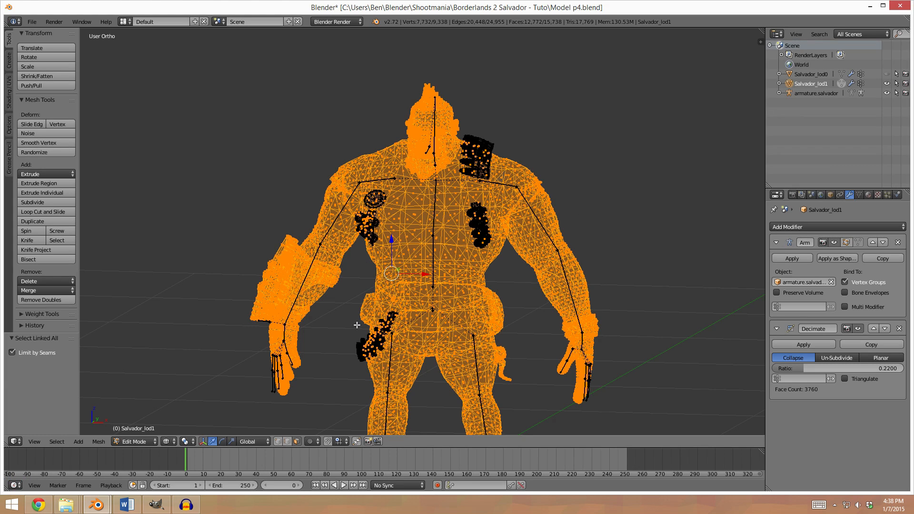
Invert the selection so only the bullets and strap accessories are selected, and set the viewport shading to Texture.
key("ctrl+i")
key("z")
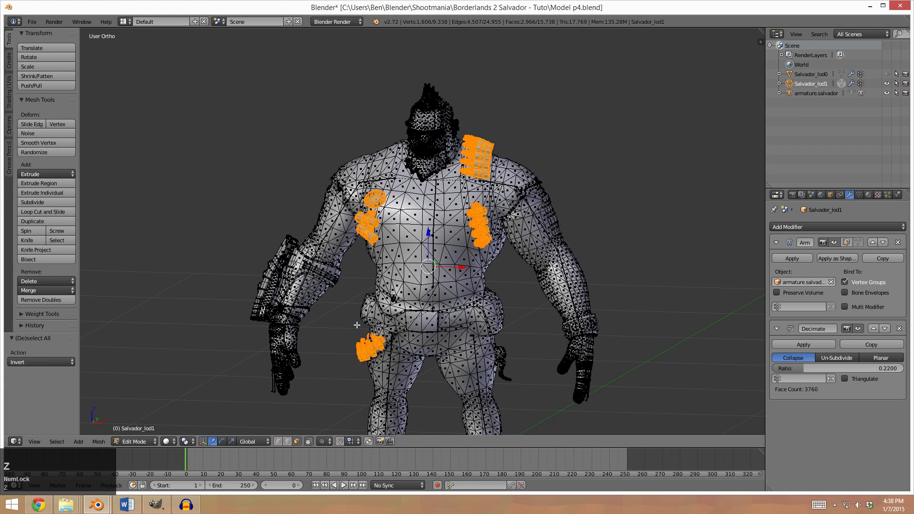
left_click(167, 441)
left_click(196, 402)
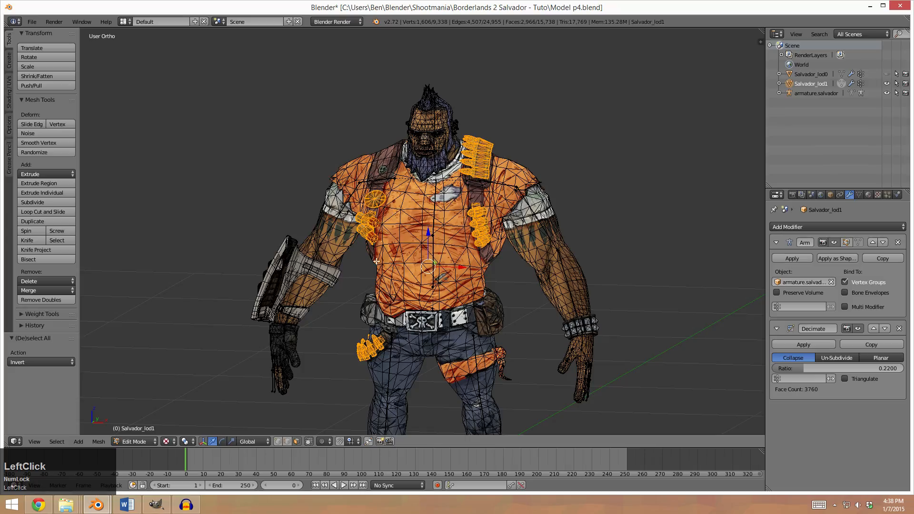
Delete the selected vertices of the bullets and strap accessories from Salvador_lod1.
scroll(377, 261, "up", 3)
middle_click_drag(377, 261, 455, 315)
key("Delete")
left_click(451, 370)
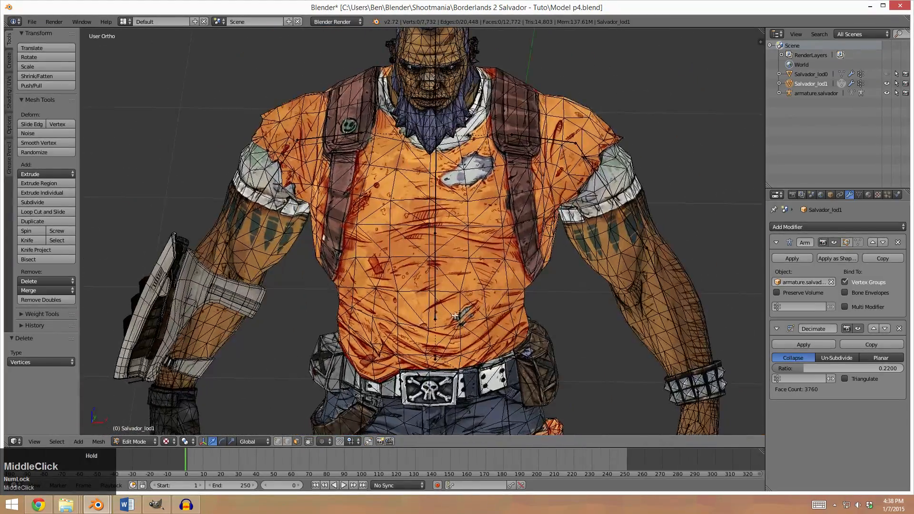
Return Salvador_lod1 to Object Mode and set its Decimate ratio to 0.3.
scroll(455, 315, "down", 5)
key("Tab")
middle_click_drag(506, 330, 464, 335)
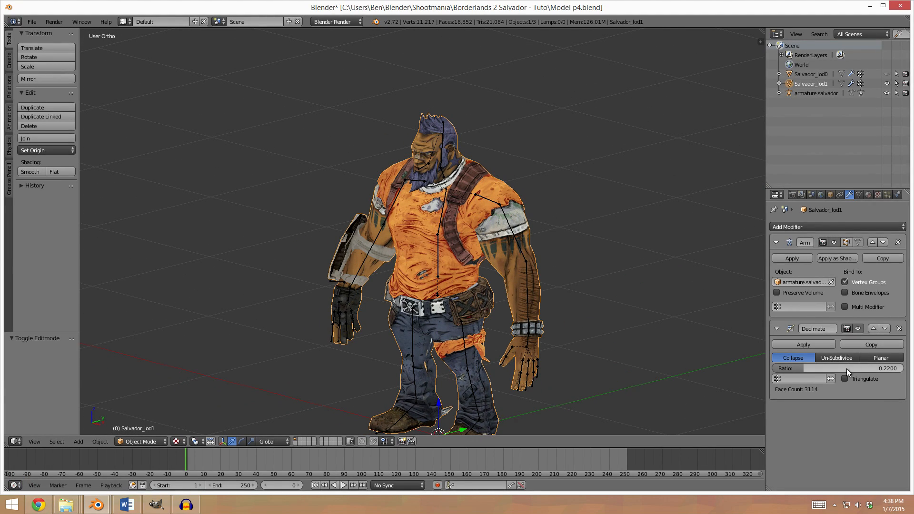
left_click(804, 368)
key("Return")
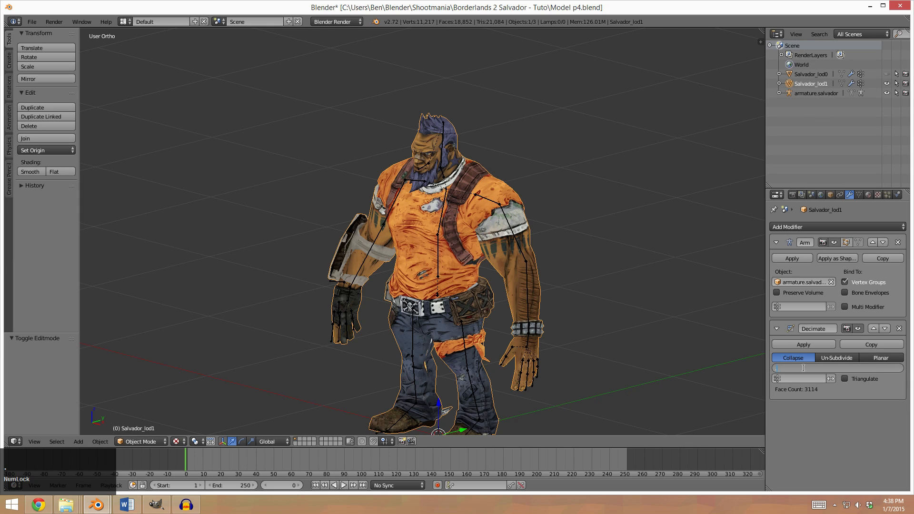
Try applying the Decimate modifier to Salvador_lod1, check the reduced mesh in Edit Mode, and undo the application.
left_click(788, 346)
key("Tab")
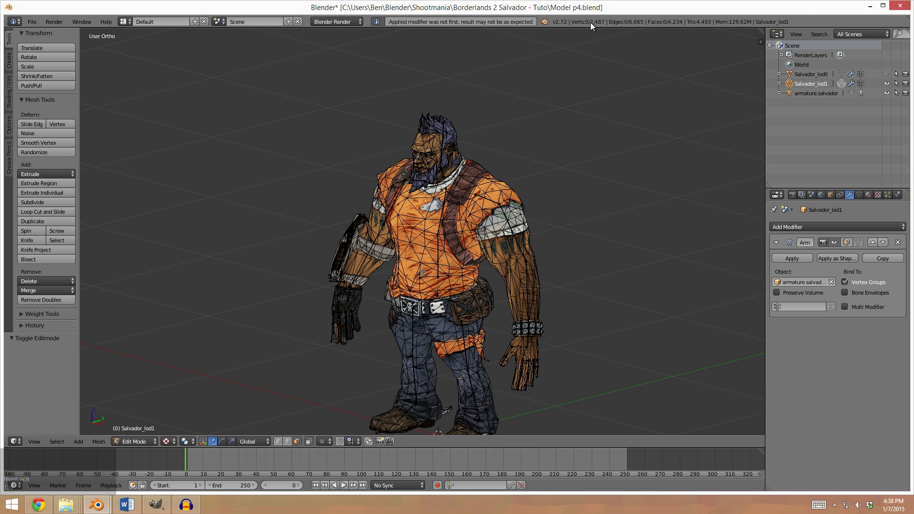
key("Tab")
key("ctrl+z")
key("ctrl+z")
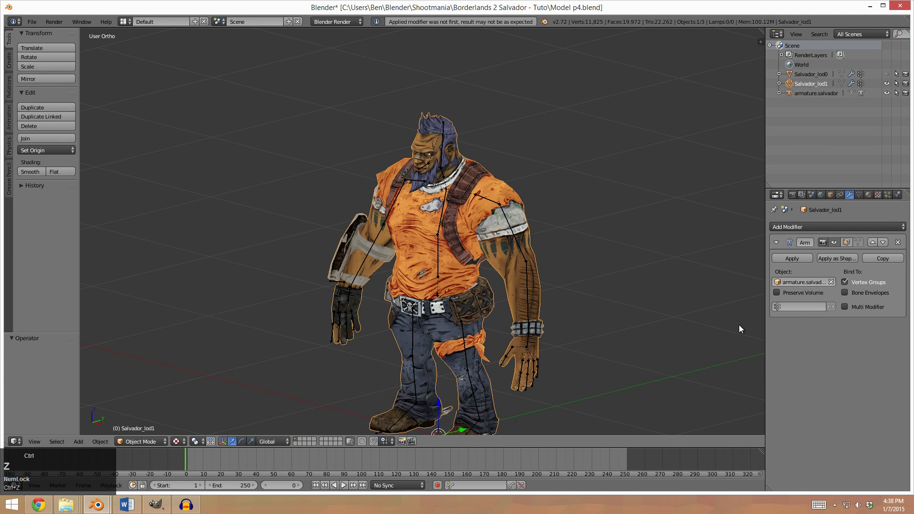
Set the Decimate ratio of Salvador_lod1 to 0.28 and save the file, overwriting the existing one.
left_click(826, 366)
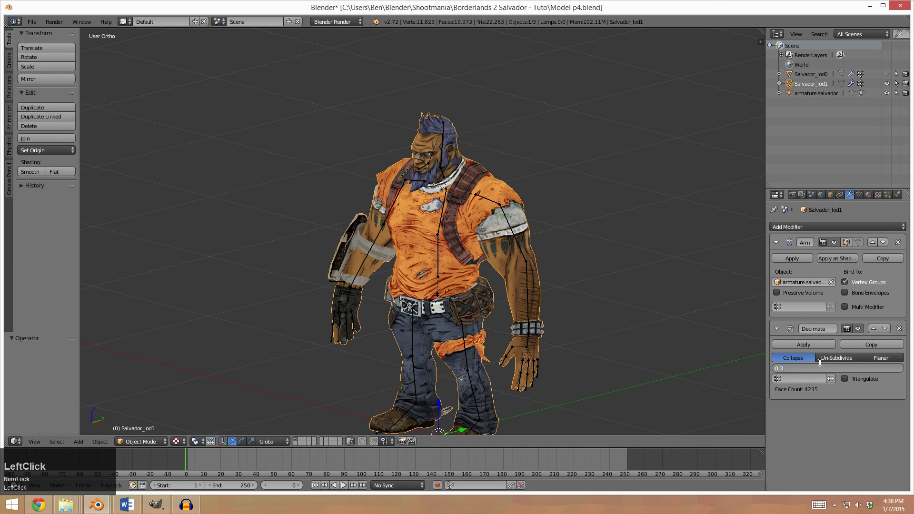
key("BackSpace")
type("28")
key("Return")
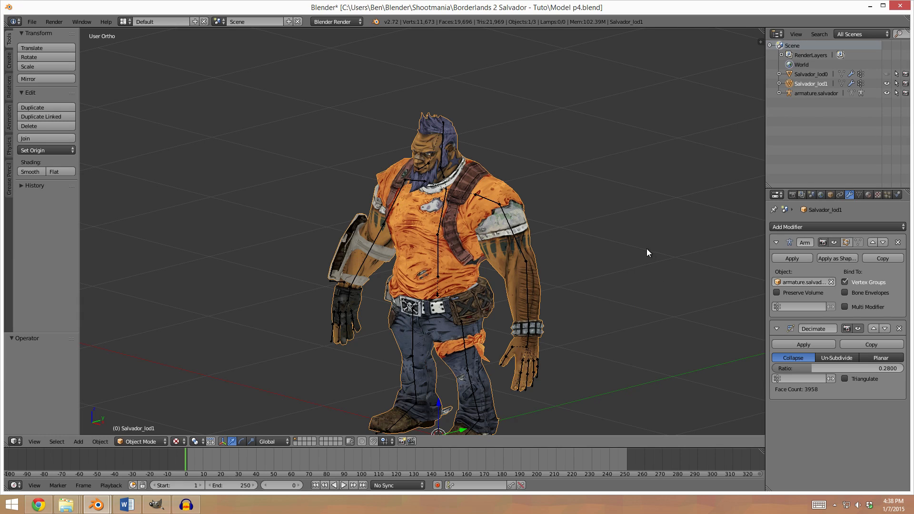
left_click(758, 11)
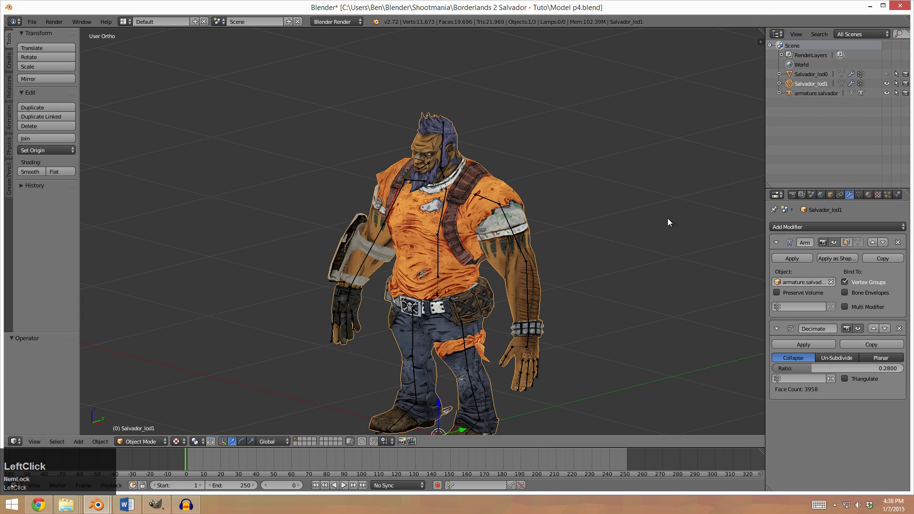
key("ctrl+s")
left_click(570, 223)
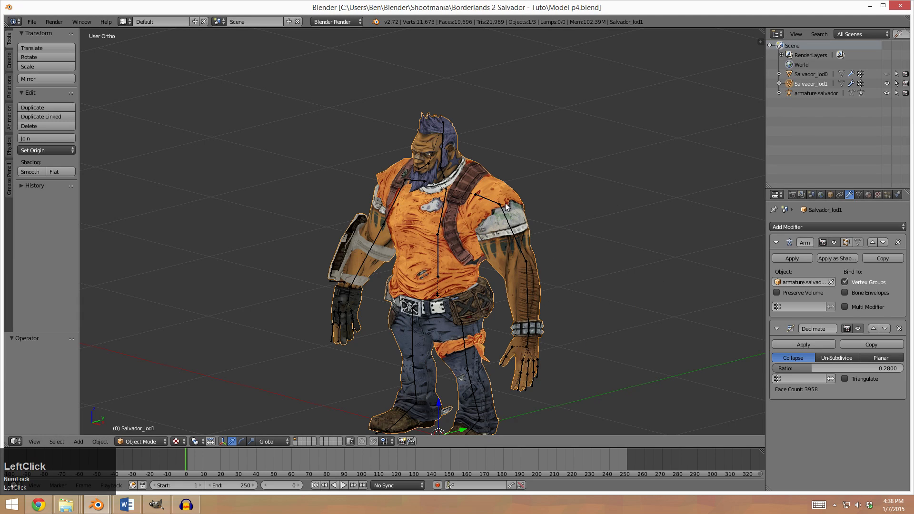
Make Salvador_lod0 visible and hide Salvador_lod1 so only the detailed model is displayed.
left_click(886, 76)
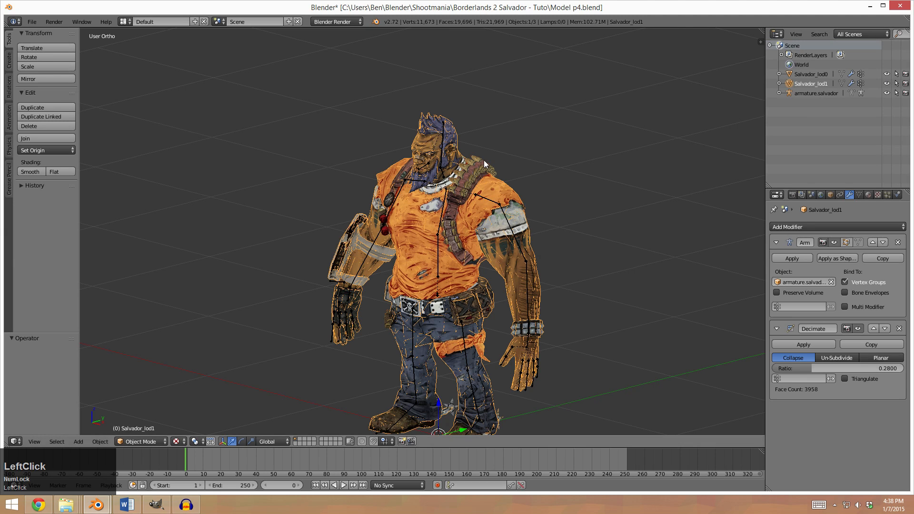
left_click(886, 83)
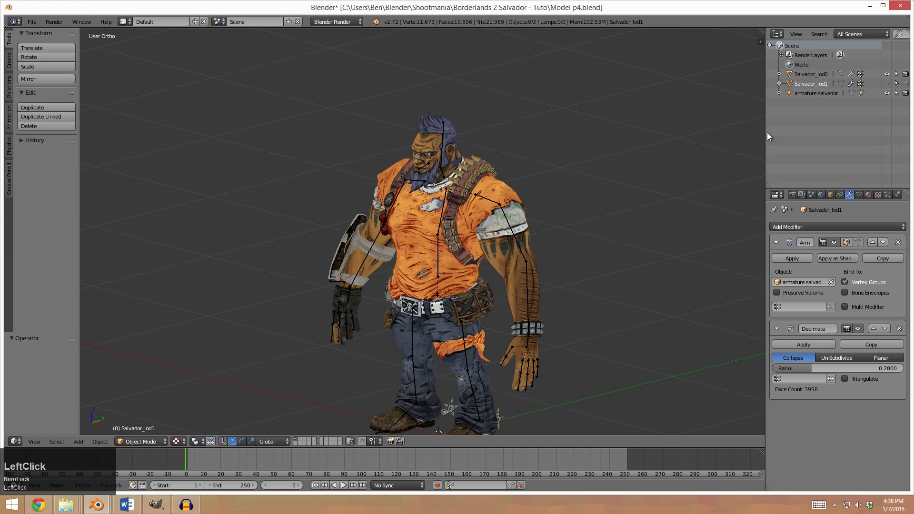
scroll(581, 217, "down", 6)
middle_click_drag(580, 217, 442, 291)
middle_click_drag(466, 226, 464, 244)
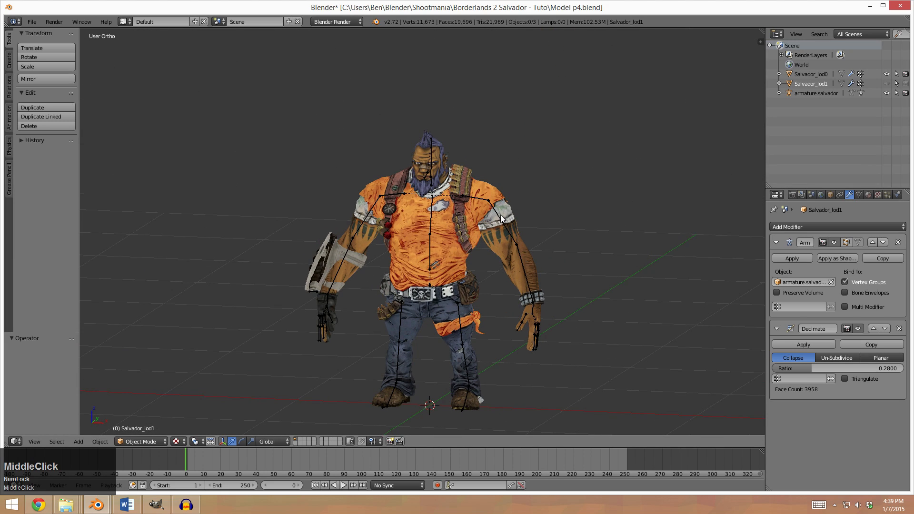
Add a camera to the scene at the model's origin.
key("shift+a")
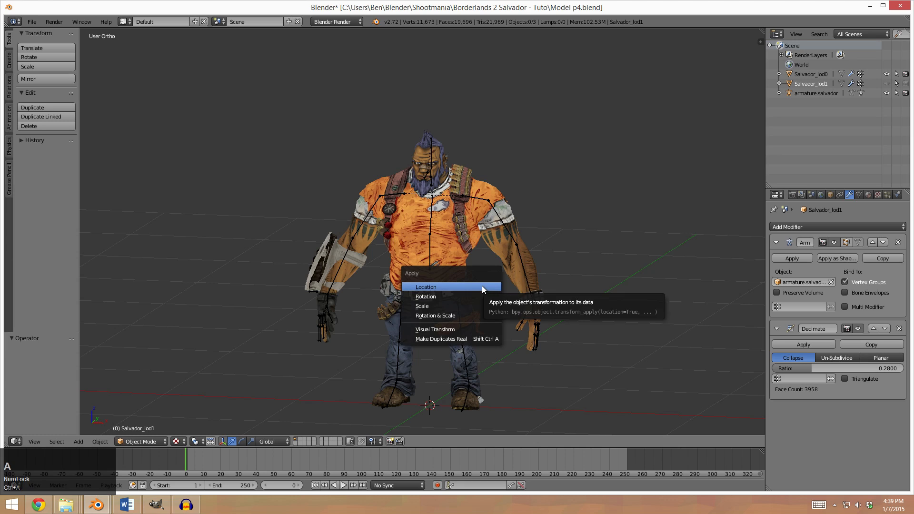
key("shift+a")
mouse_move(484, 312)
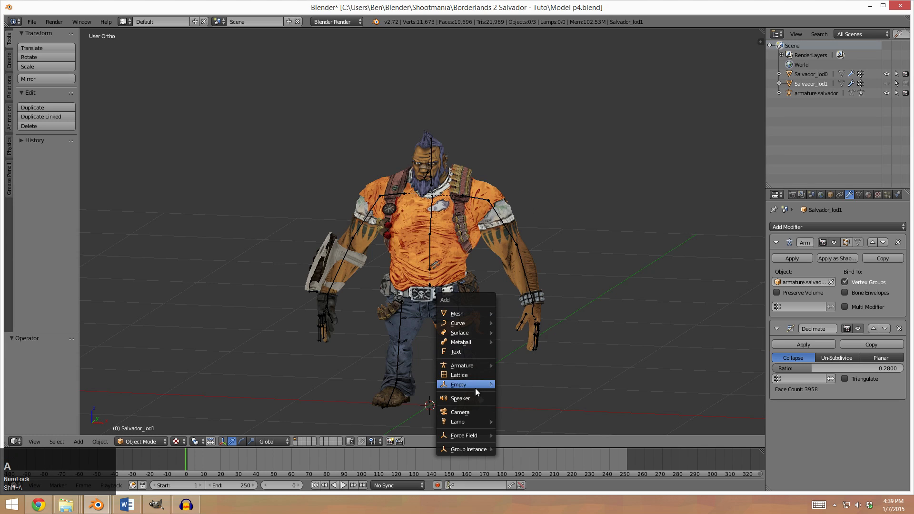
left_click(469, 411)
middle_click_drag(470, 410, 449, 310)
scroll(500, 341, "down", 3)
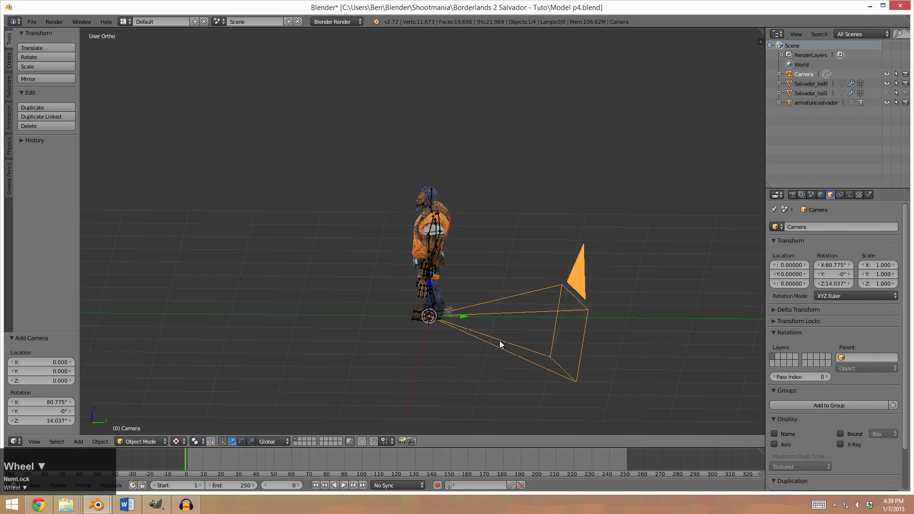
Move the camera about -3.89 units along the Y axis, in front of the model.
left_click_drag(456, 302, 315, 297)
middle_click_drag(315, 297, 413, 377)
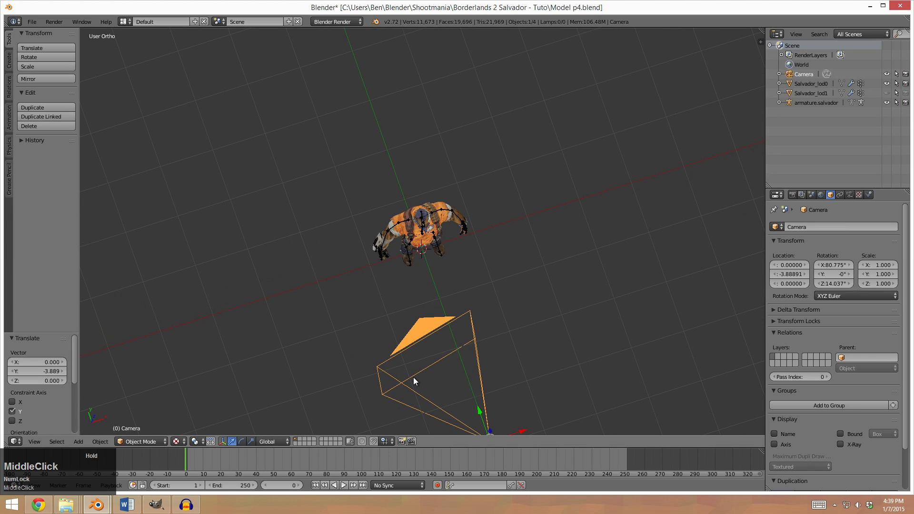
key("KP_7")
middle_click_drag(441, 347, 421, 282)
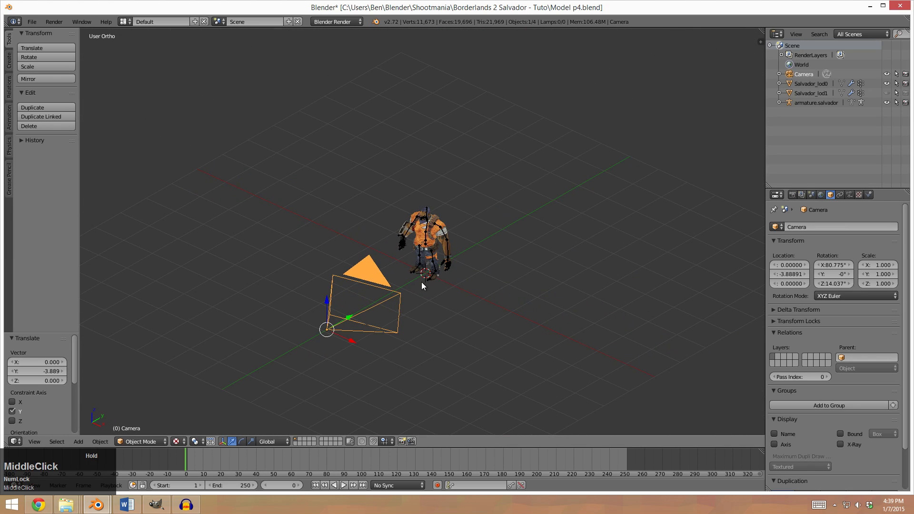
Clear the camera's rotation and location, and raise it about 1.76 units along Z to head height.
key("alt+r")
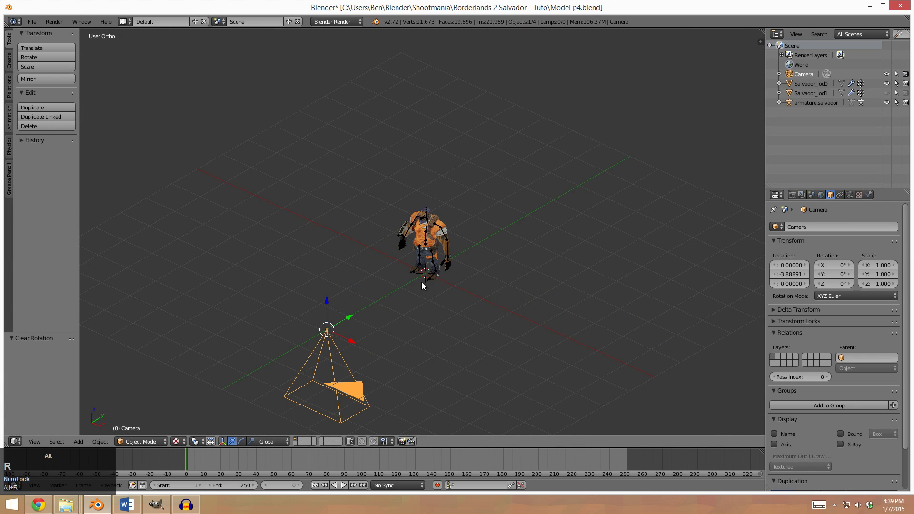
key("alt+g")
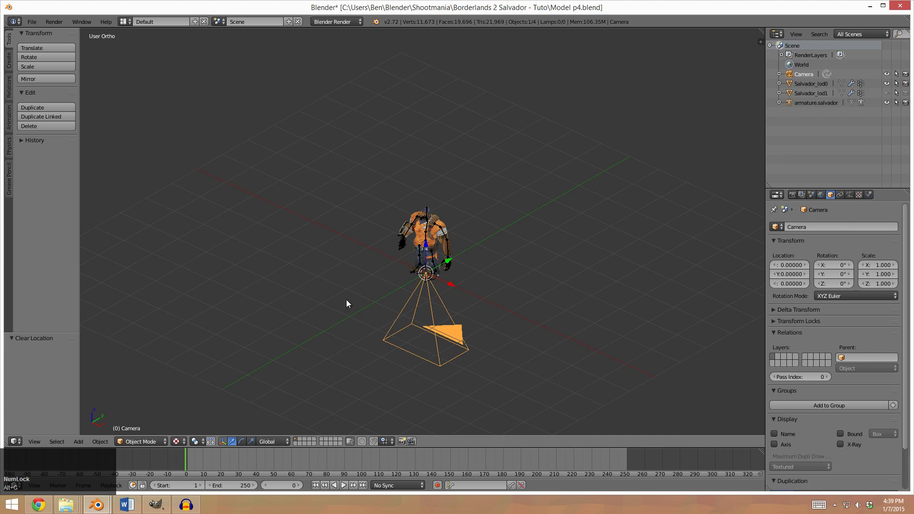
left_click_drag(425, 245, 426, 188)
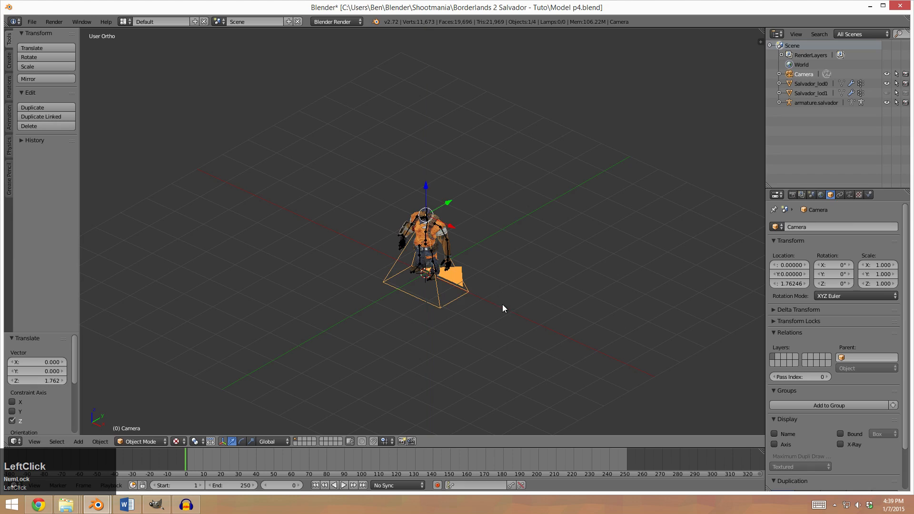
Rotate the camera about 82° around the global X axis.
middle_click_drag(504, 305, 470, 293)
key("r")
key("x")
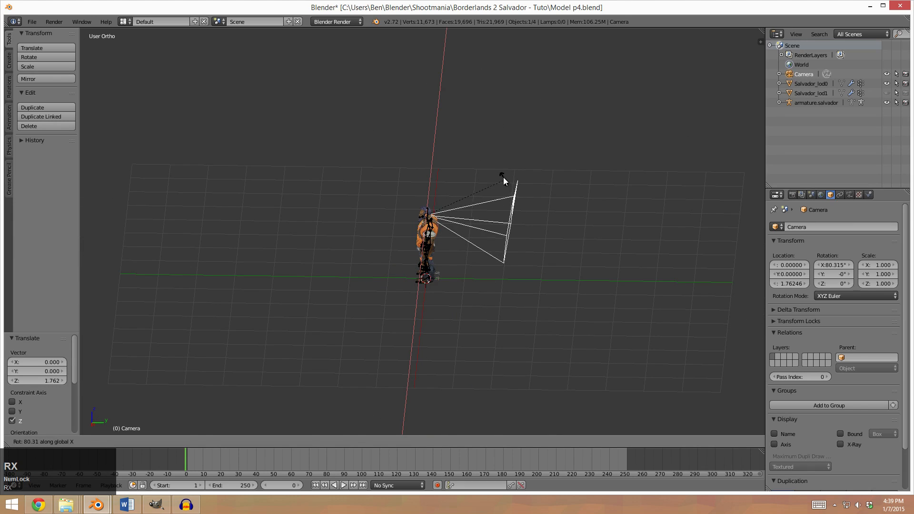
left_click(503, 180)
In right view, move the camera about -4.2 units in Y and 0.21 in Z, and look through it.
key("KP_3")
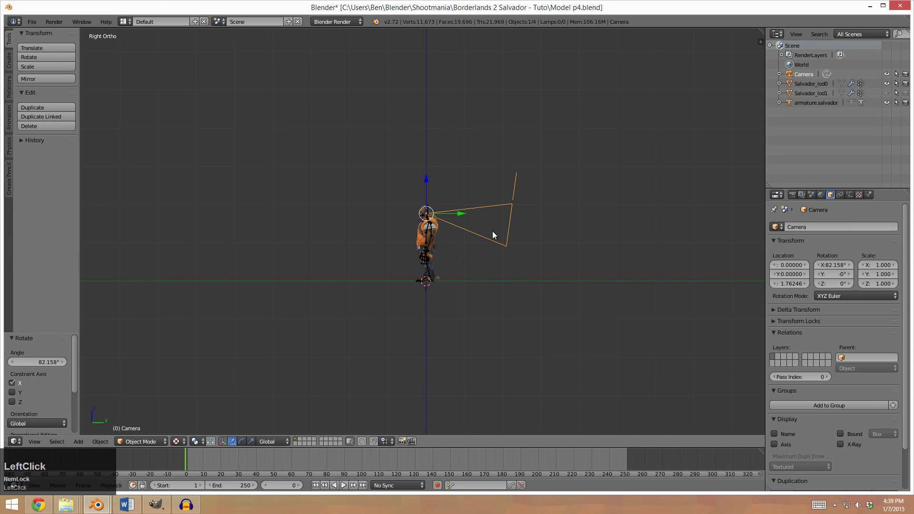
key("g")
left_click(330, 221)
key("KP_0")
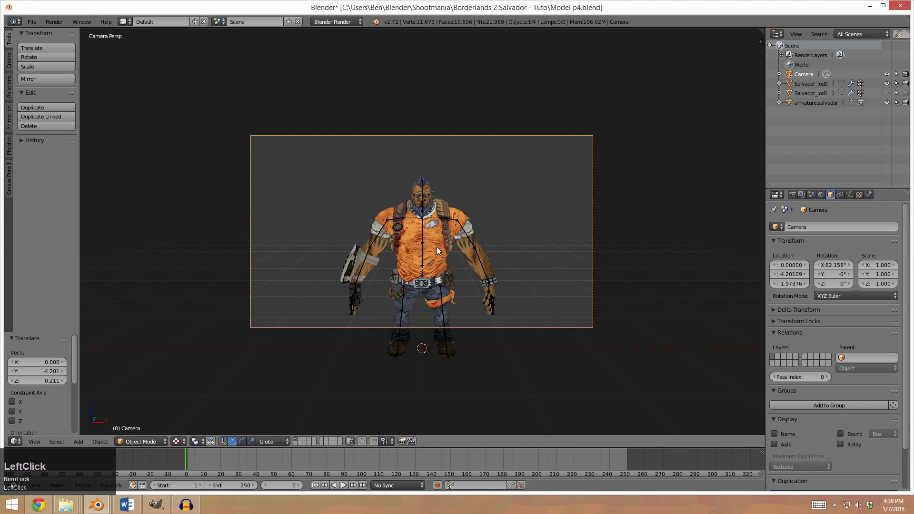
scroll(436, 246, "up", 1)
Set the camera's focal length to about 84.89 mm and raise it about 0.26 units to frame the head and chest.
left_click(850, 194)
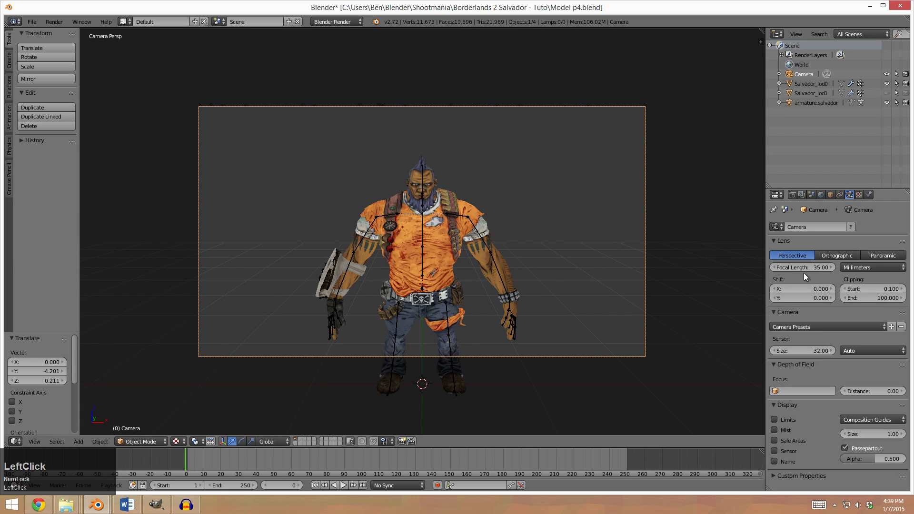
left_click(805, 268)
key("Escape")
left_click_drag(807, 265, 900, 266)
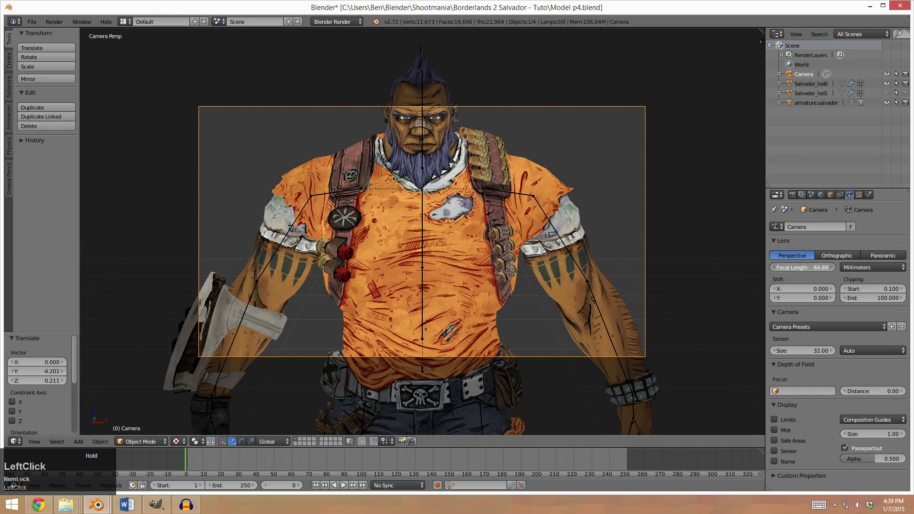
key("g")
left_click(598, 228)
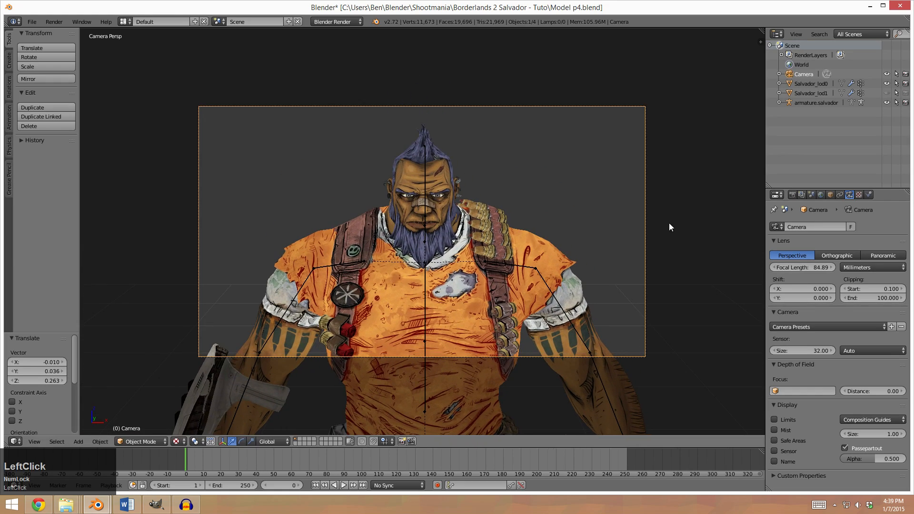
Set the render resolution to 512 × 512 px at 100% scale.
left_click(793, 195)
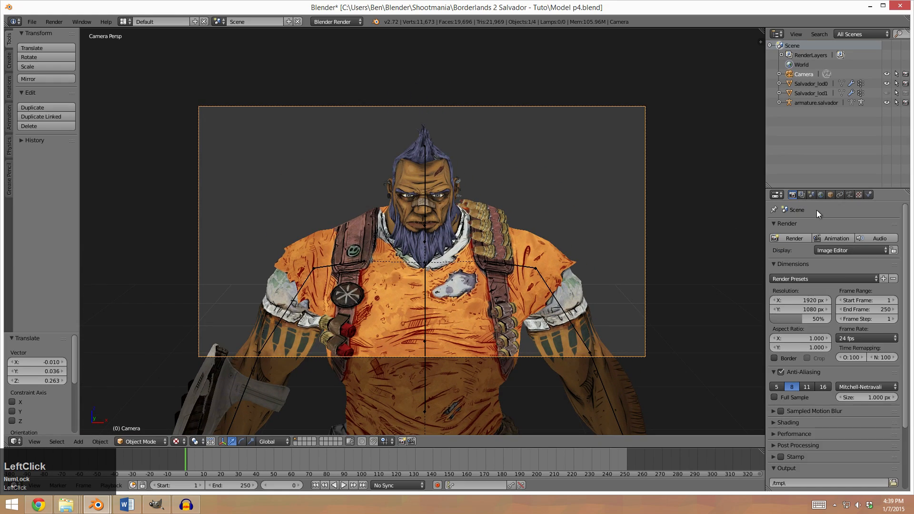
left_click(802, 301)
type("512")
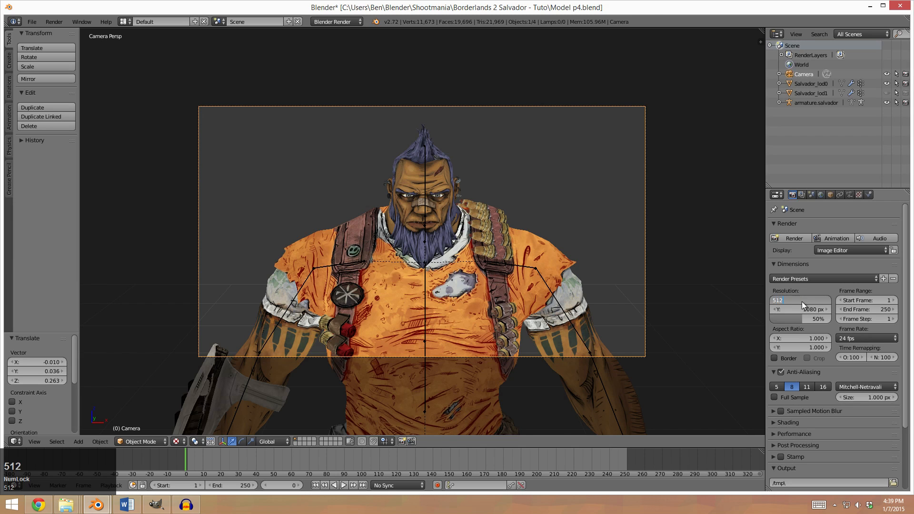
key("Return")
left_click(801, 309)
type("51")
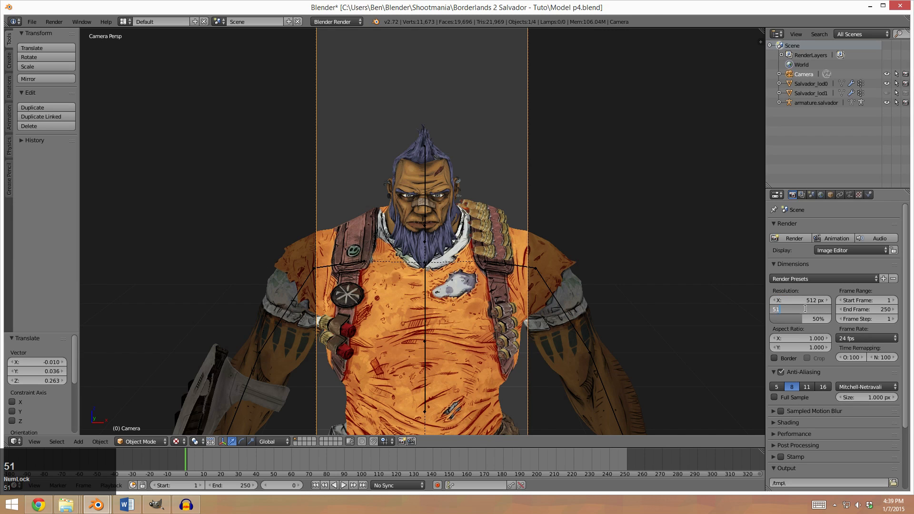
type("2")
key("Return")
scroll(501, 256, "up", 2)
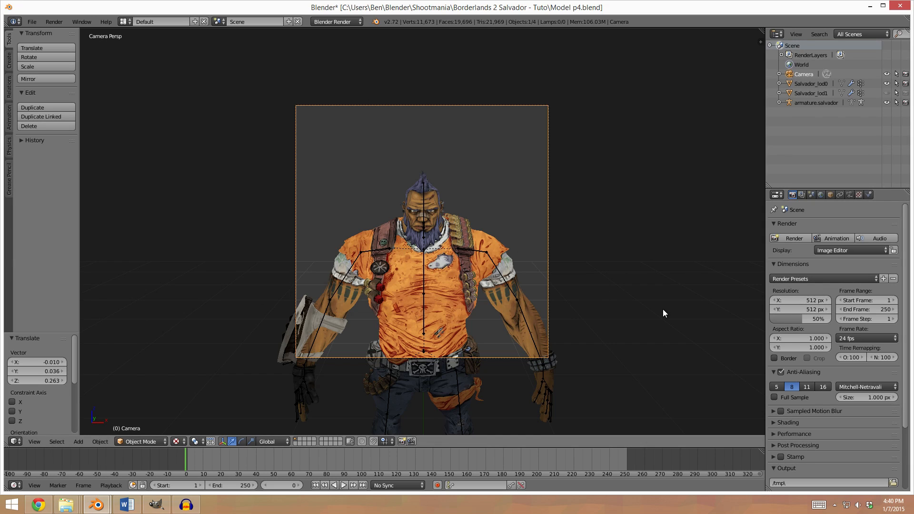
left_click_drag(804, 319, 839, 319)
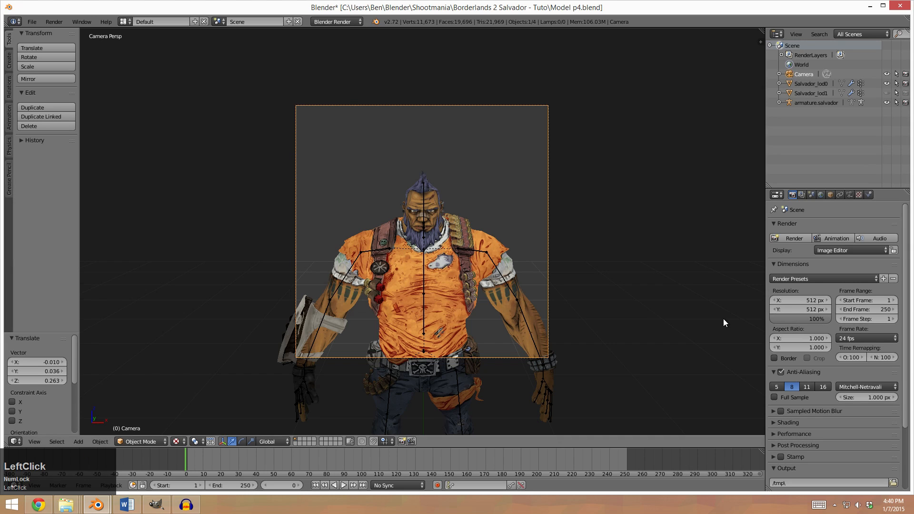
Move the camera about 1.4 units toward the model along its local Z axis and shift it slightly to centre the head.
left_click(849, 195)
key("g")
key("z")
key("z")
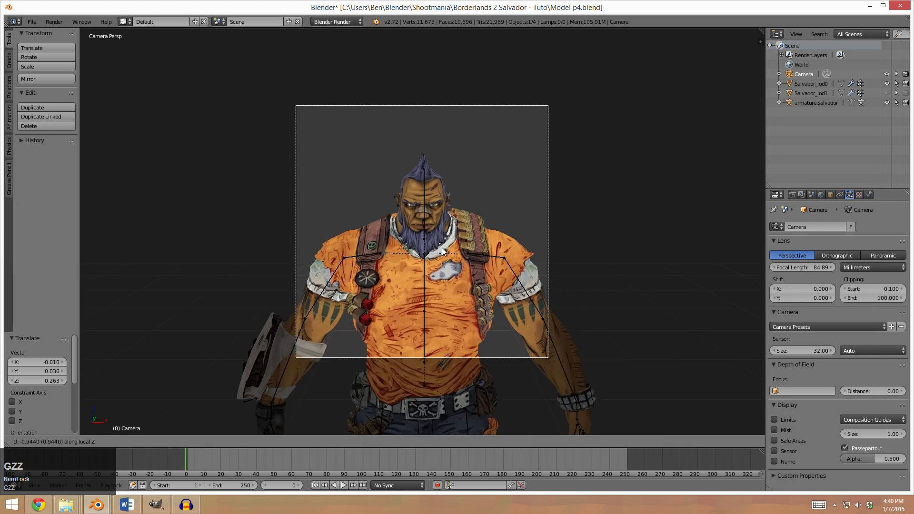
left_click(434, 242)
key("g")
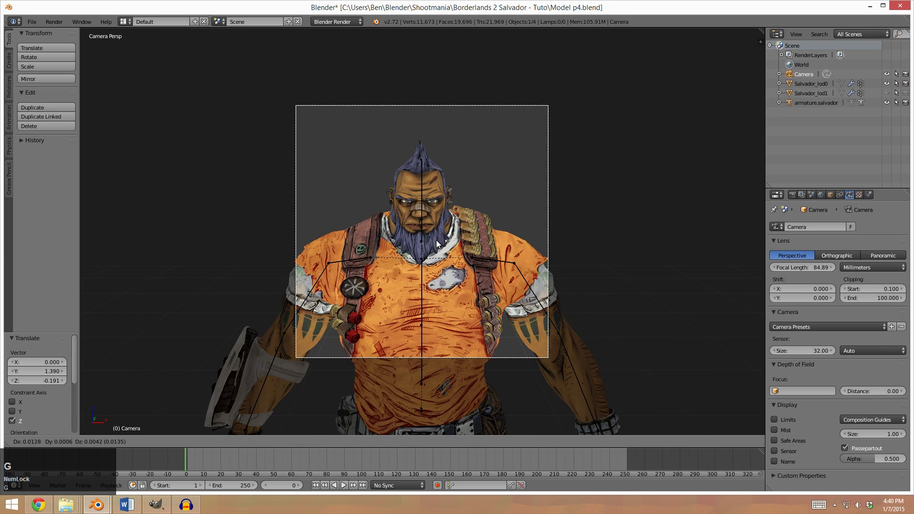
left_click(436, 242)
Pull the camera back about 0.38 units along its local Z axis and lower it about 0.02 units.
key("g")
key("z")
key("z")
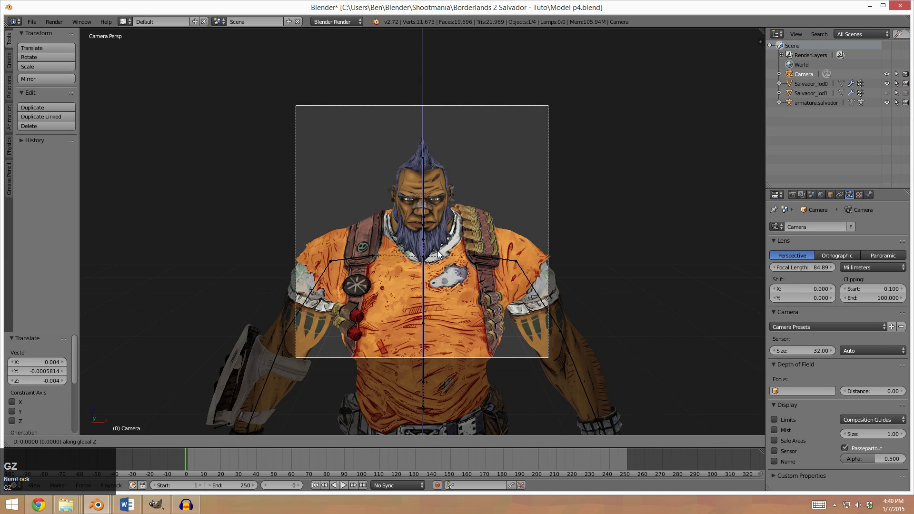
left_click(442, 267)
key("g")
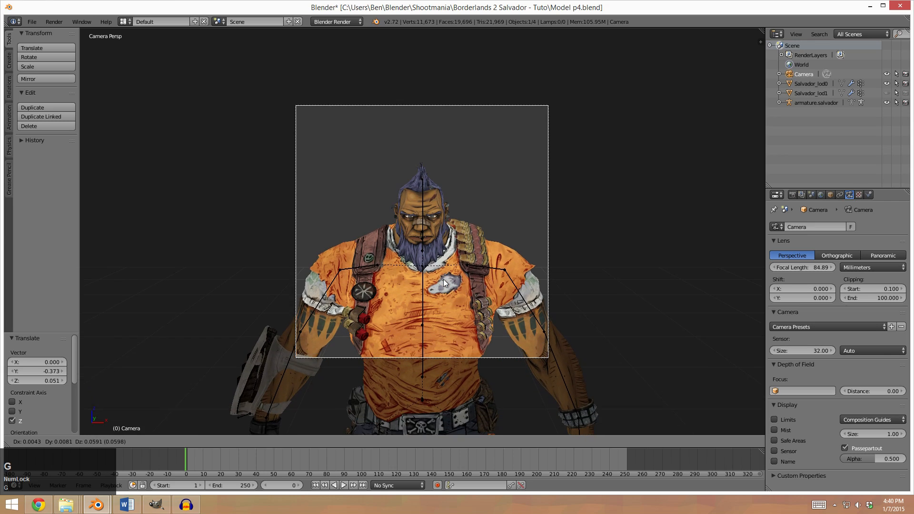
left_click(444, 287)
Move the camera about 0.82 units toward the model along its local Z axis and raise it about 0.025 units.
key("g")
key("z")
key("z")
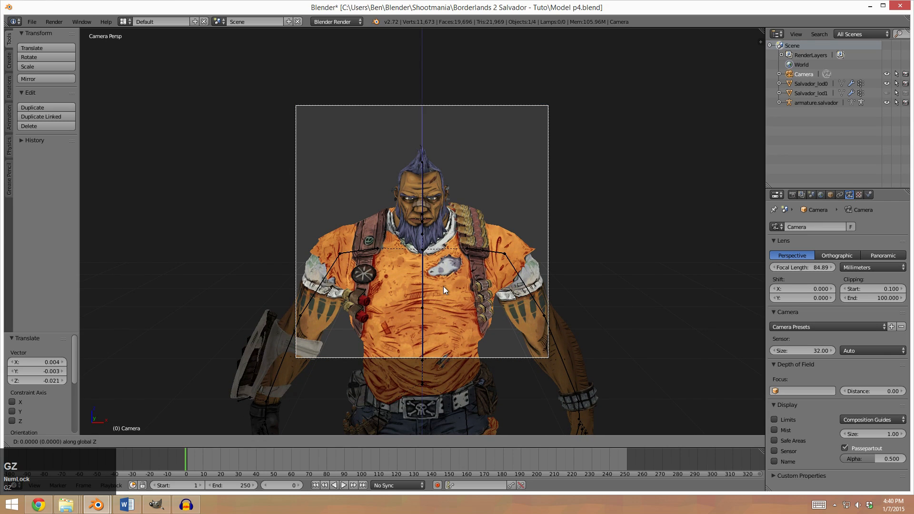
left_click(425, 228)
key("g")
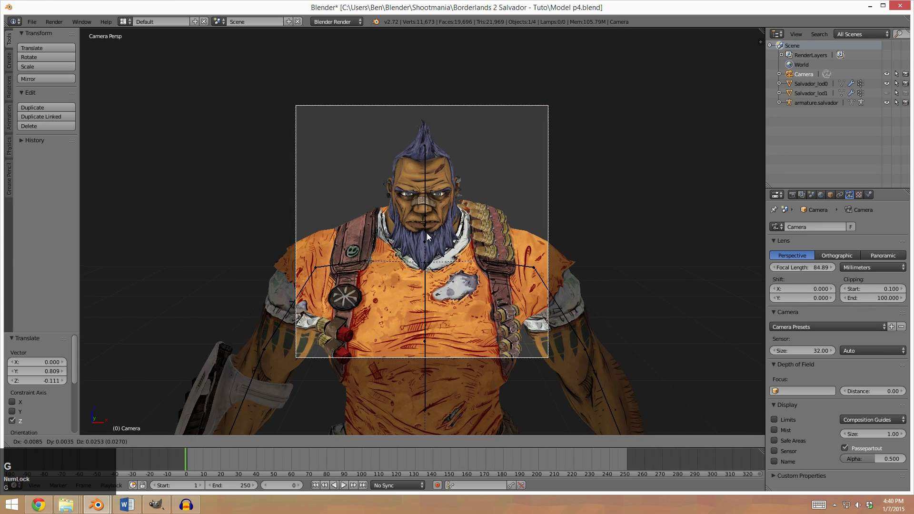
left_click(428, 232)
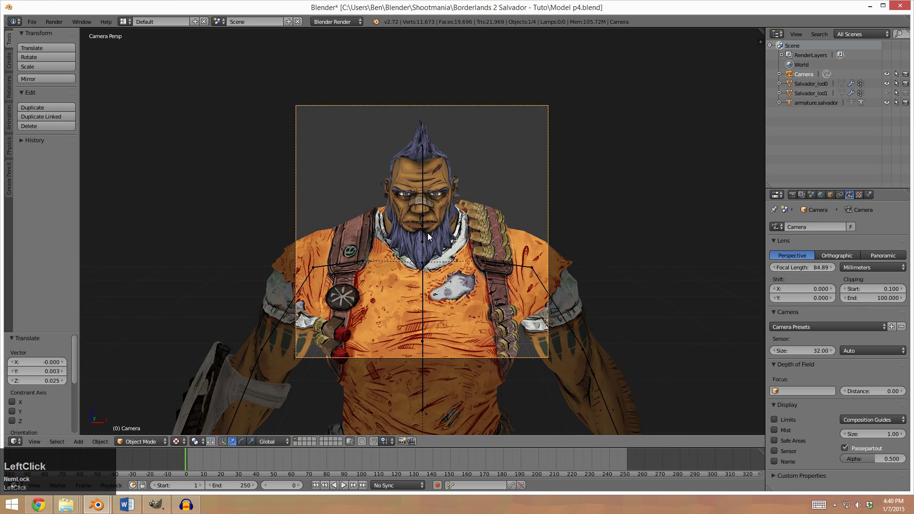
Enable ambient occlusion for the world and set its raytrace gather samples to 8.
left_click(821, 194)
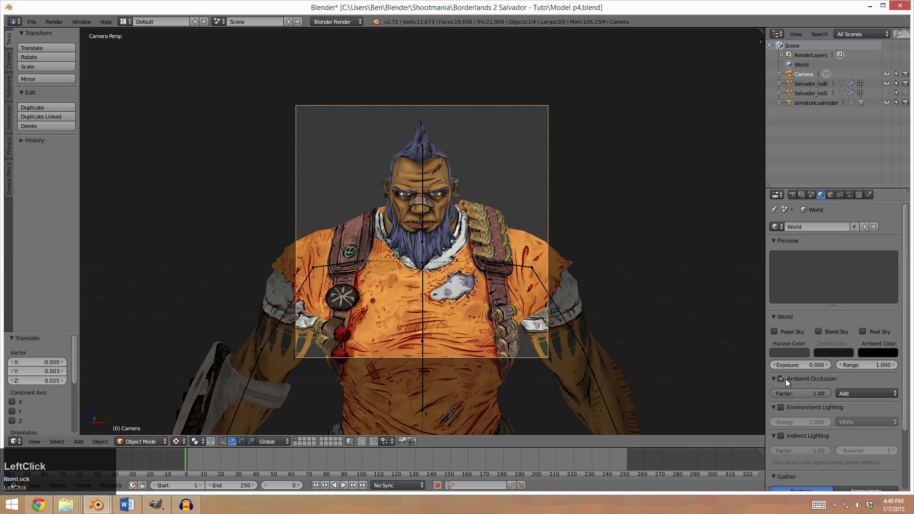
scroll(802, 377, "down", 3)
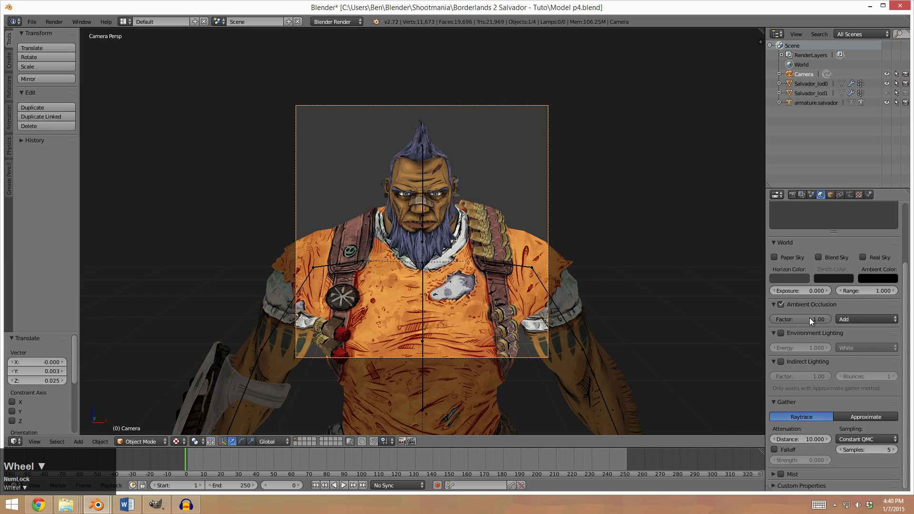
left_click(862, 448)
type("8")
key("Return")
scroll(810, 361, "up", 3)
Start a test render of the camera view and return to the 3D view.
left_click(795, 194)
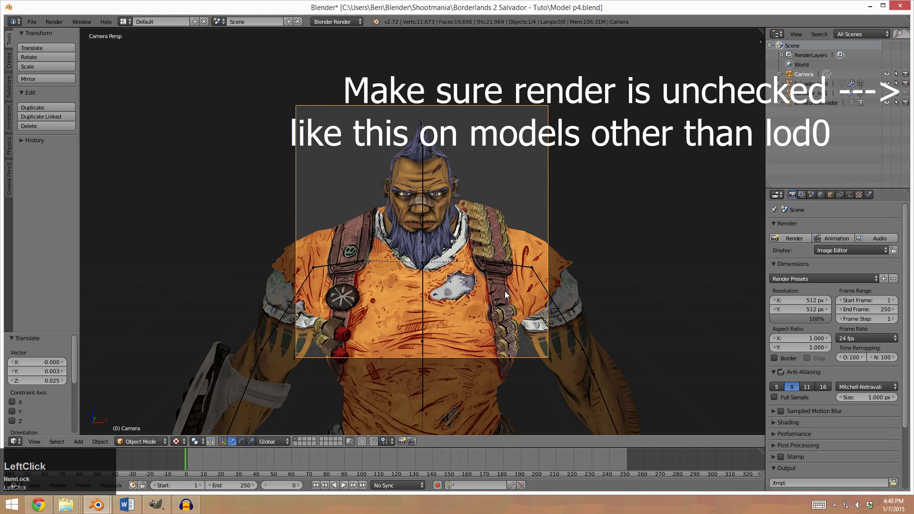
key("F12")
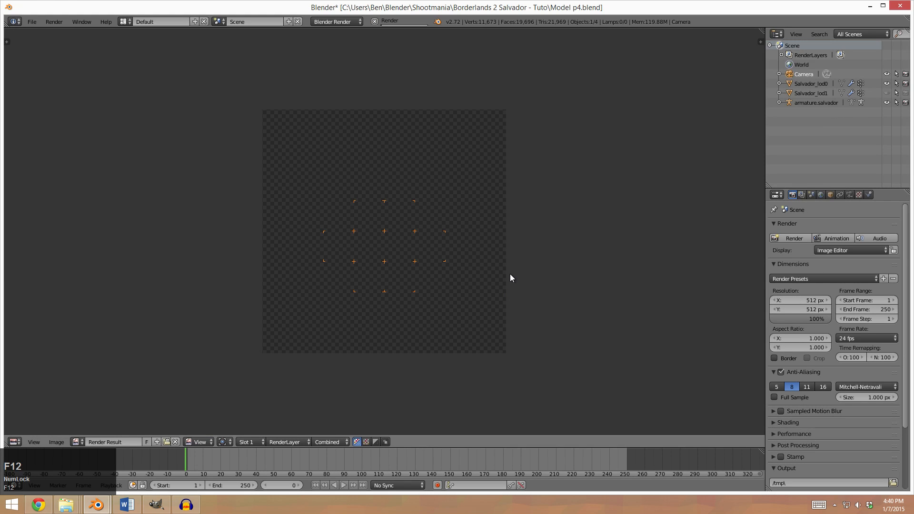
key("Escape")
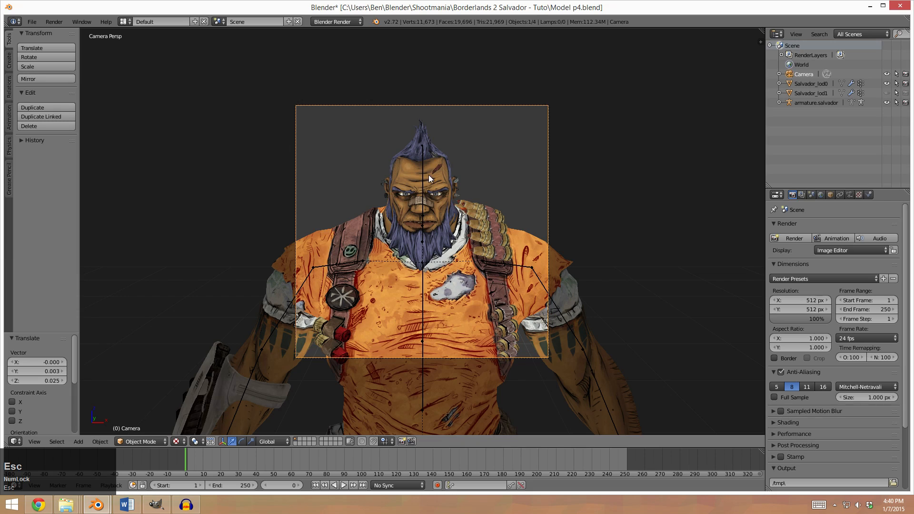
Assign the existing material _TDSNEM_BL2Salvador.001 to Salvador_lod0 and rename the material _TDSNEM_BL2Salvador.
right_click(570, 315)
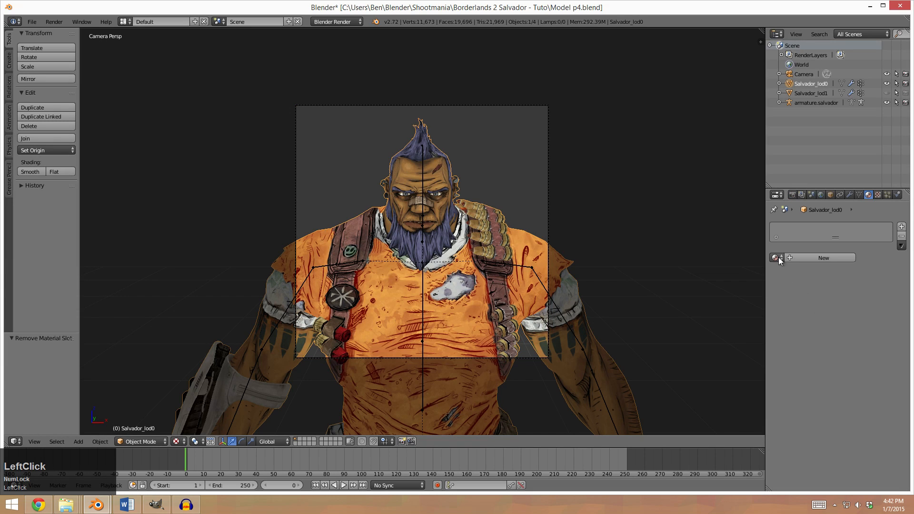
left_click(779, 258)
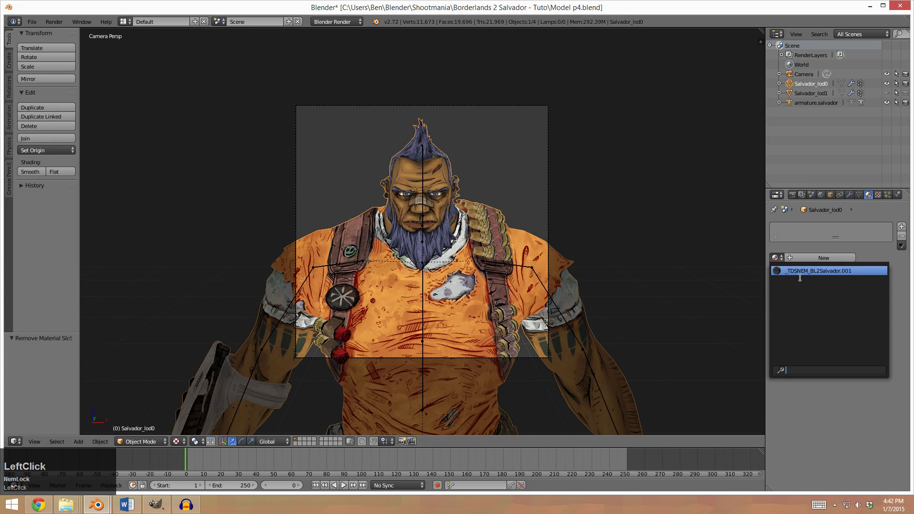
left_click(841, 268)
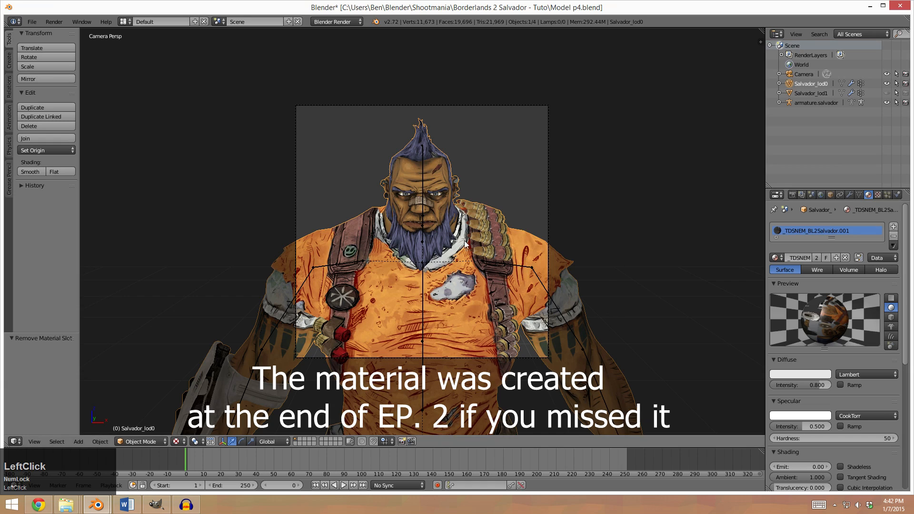
double_click(855, 230)
key("BackSpace")
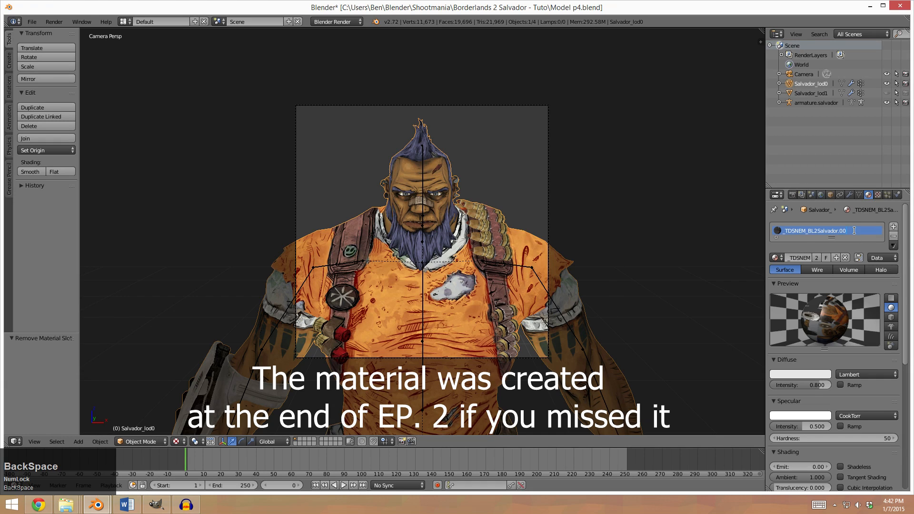
key("BackSpace")
key("Return")
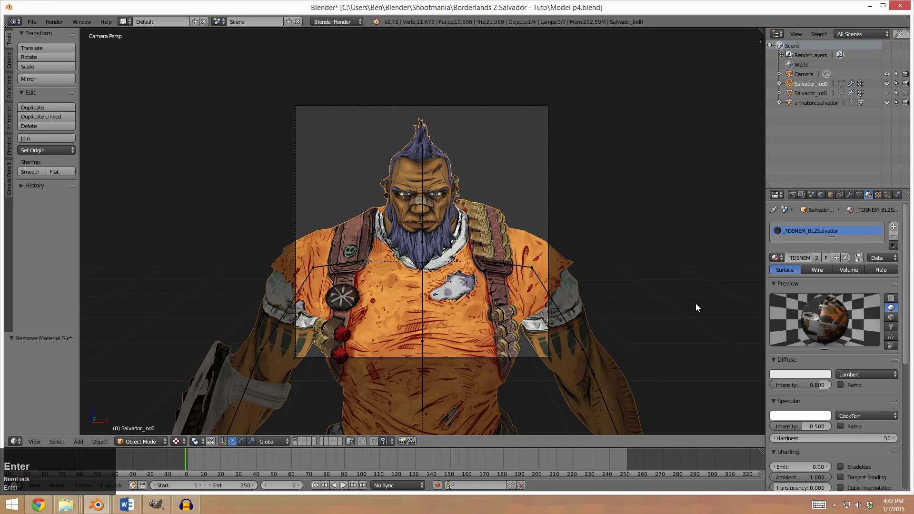
Render the camera view to check how the material looks on Salvador_lod0.
key("F12")
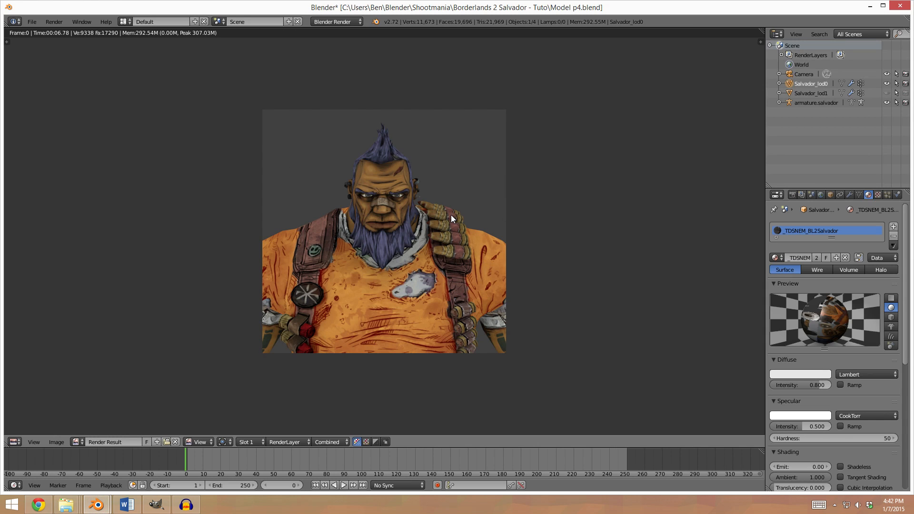
middle_click_drag(422, 212, 443, 230)
key("Escape")
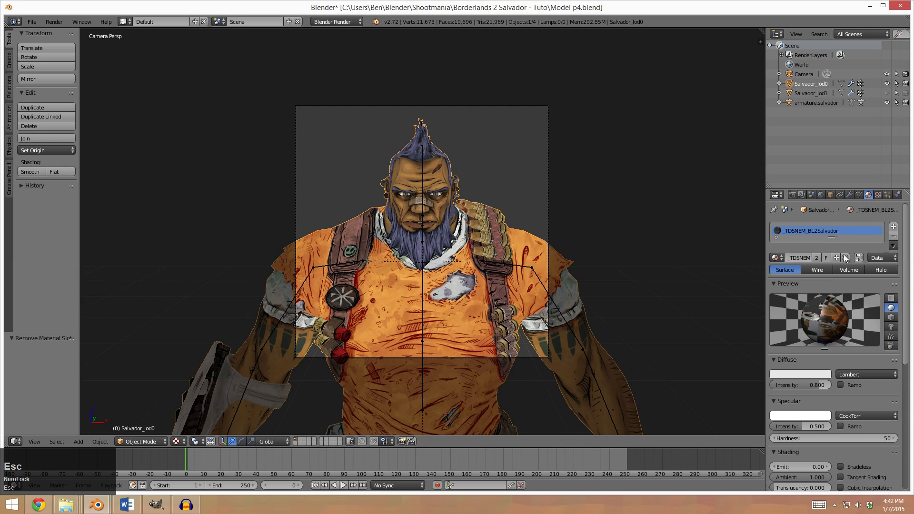
Set the render anti-aliasing to 16 samples and the PNG output colour mode to RGB.
left_click(792, 196)
left_click(824, 387)
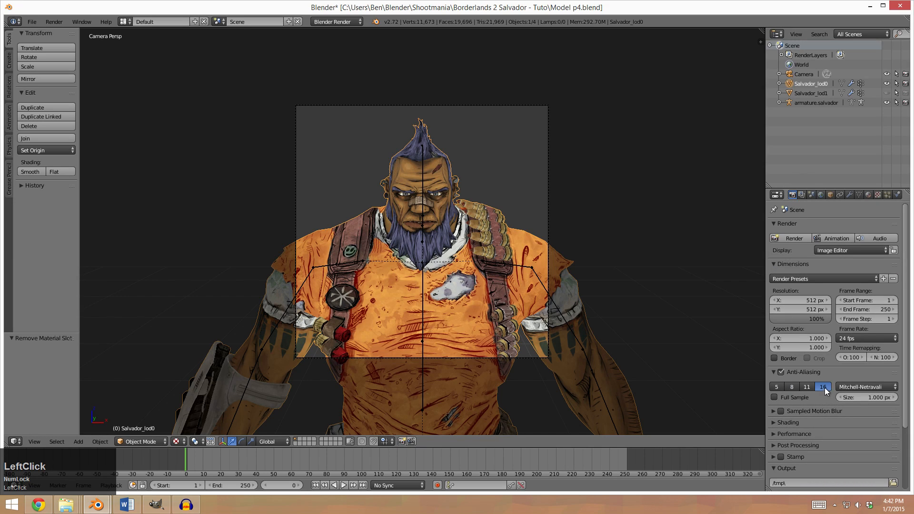
scroll(829, 384, "down", 4)
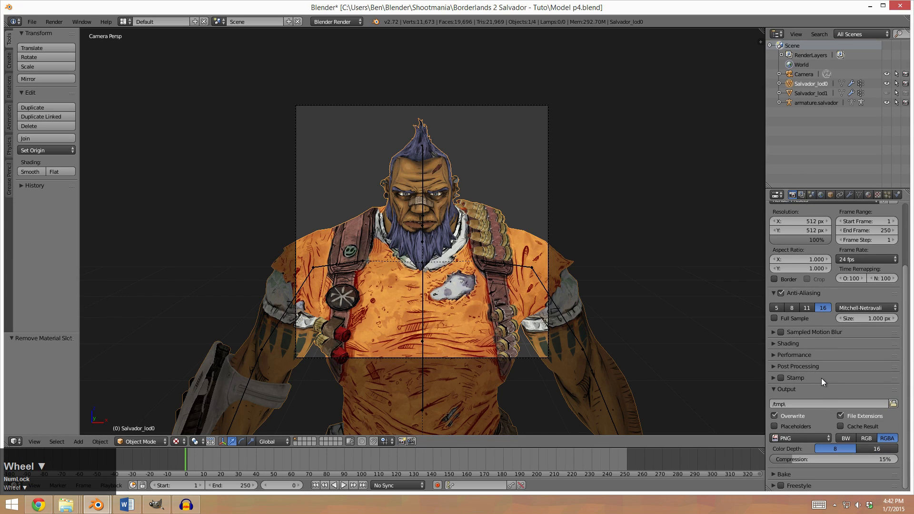
left_click(875, 437)
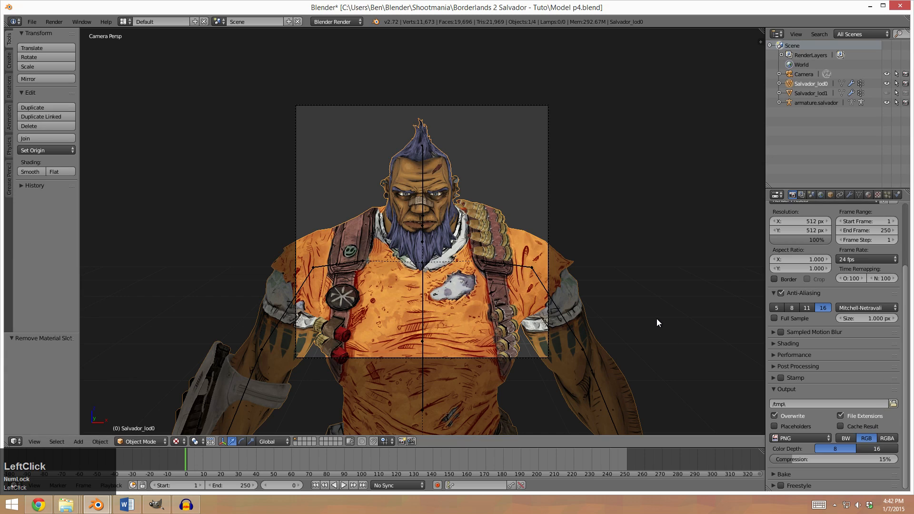
scroll(827, 371, "up", 4)
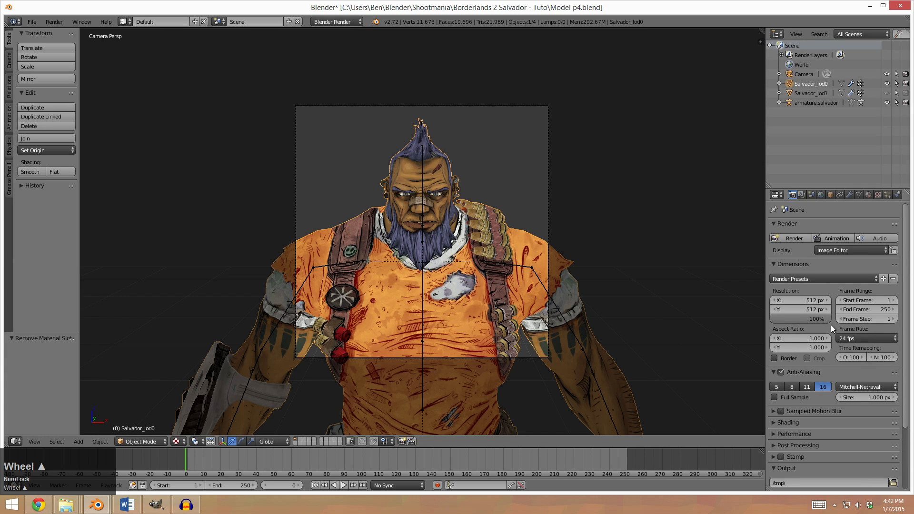
Raise the camera about 0.05 units to lower the head within the frame.
scroll(581, 256, "up", 2)
right_click(591, 272)
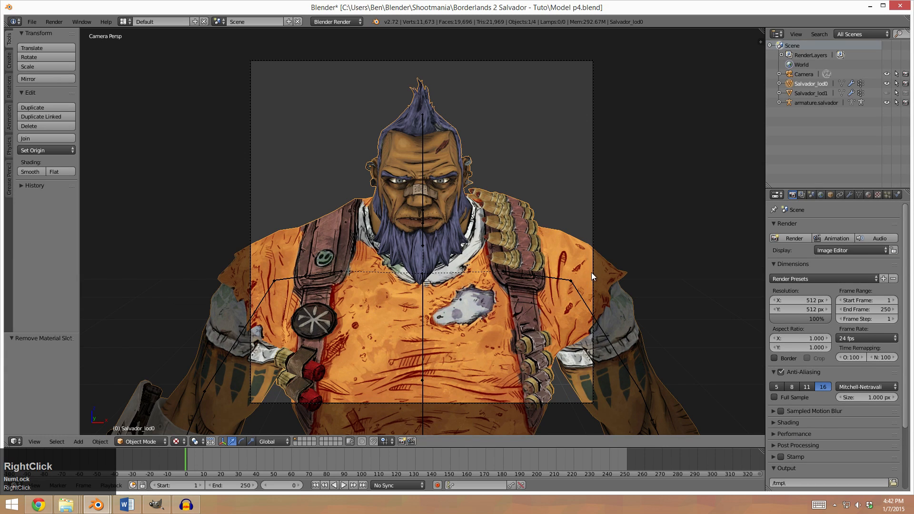
key("g")
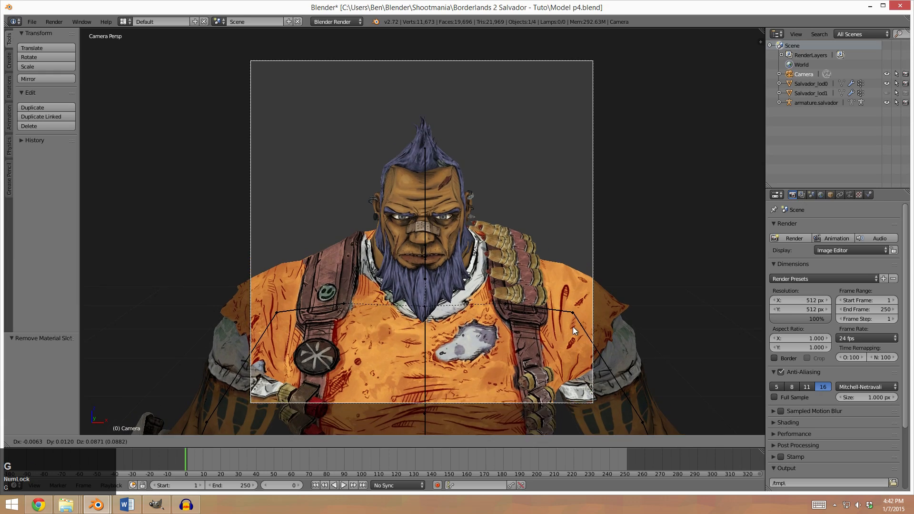
left_click(574, 333)
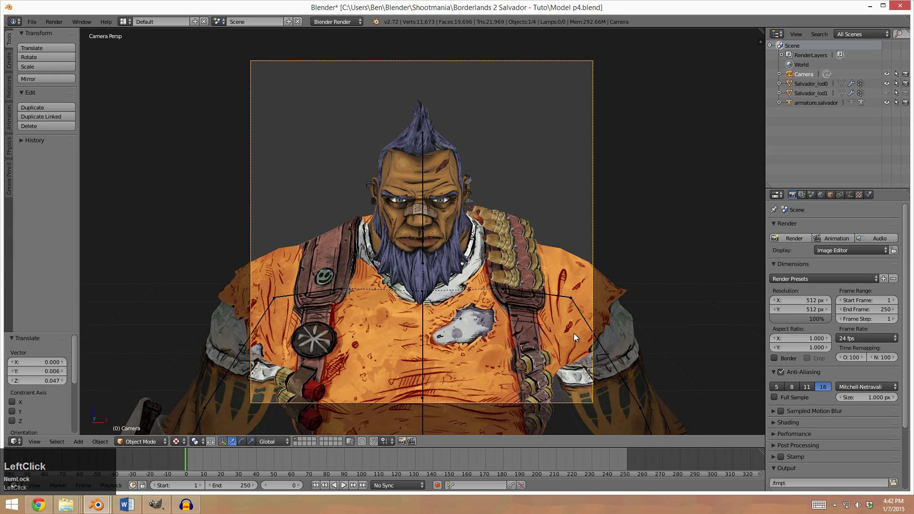
Move the camera closer along its local Z axis and shift it slightly to frame the head and shoulders.
key("g")
key("z")
key("z")
left_click(509, 283)
key("g")
key("z")
key("z")
left_click(507, 278)
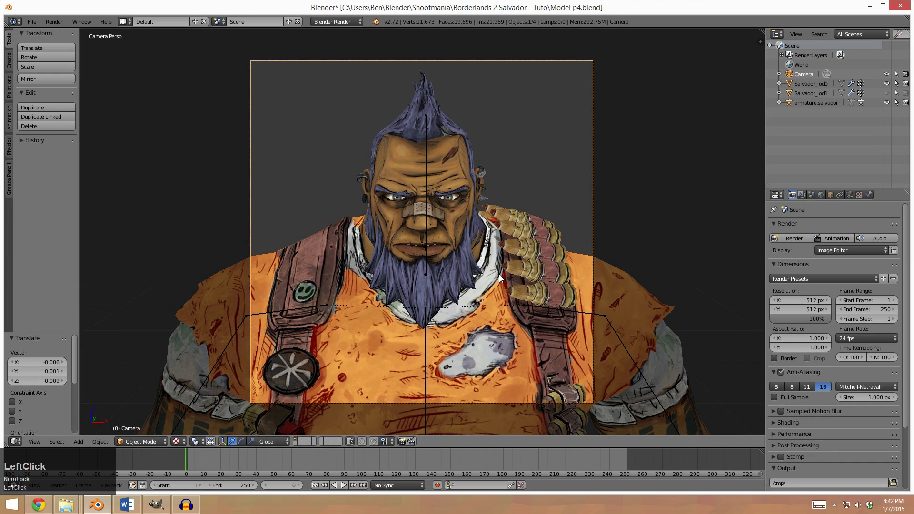
Render the final portrait and start saving it as an image in Targa format with RGB colour.
key("F12")
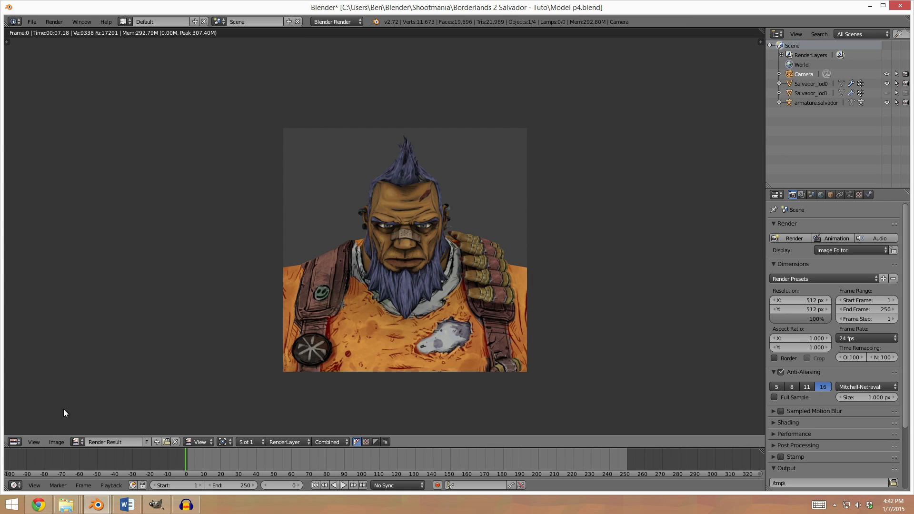
left_click(56, 441)
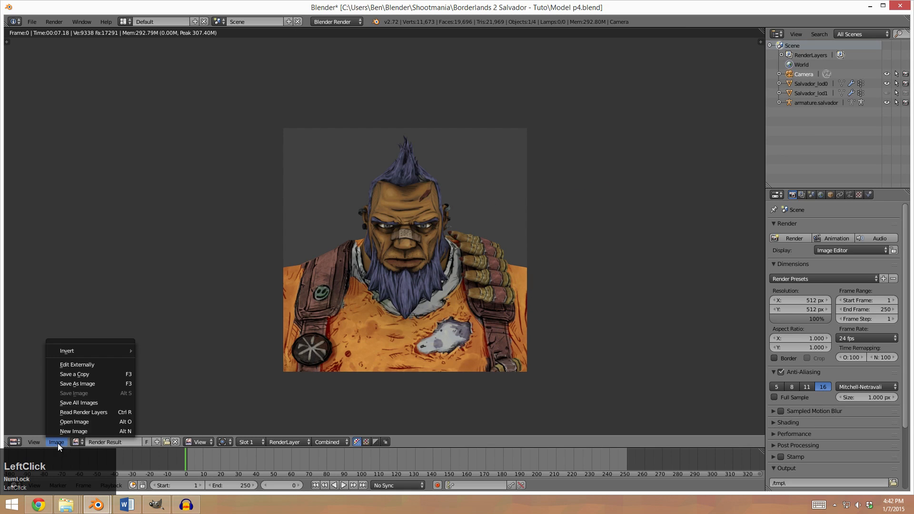
left_click(85, 385)
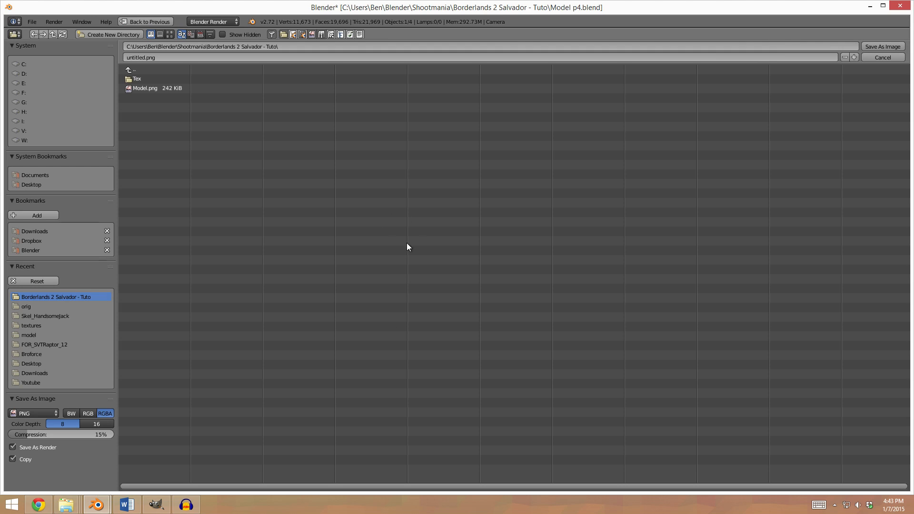
left_click(30, 413)
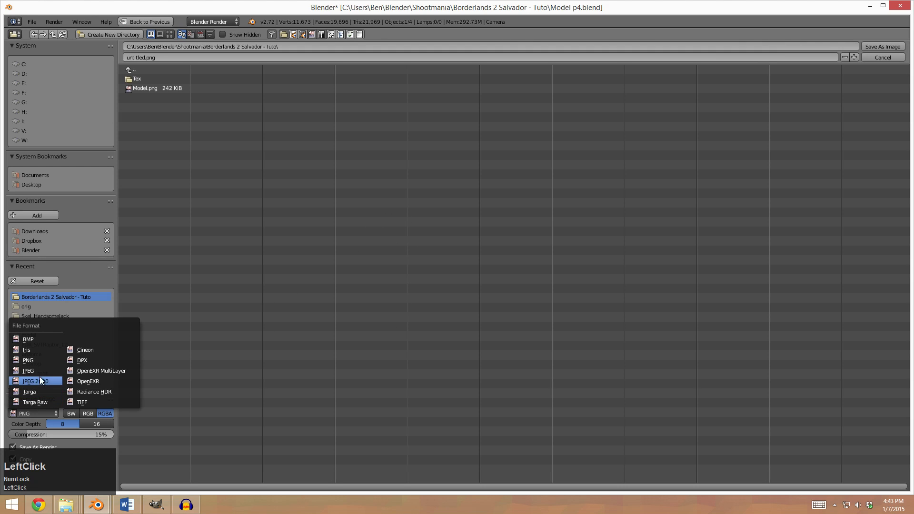
left_click(36, 389)
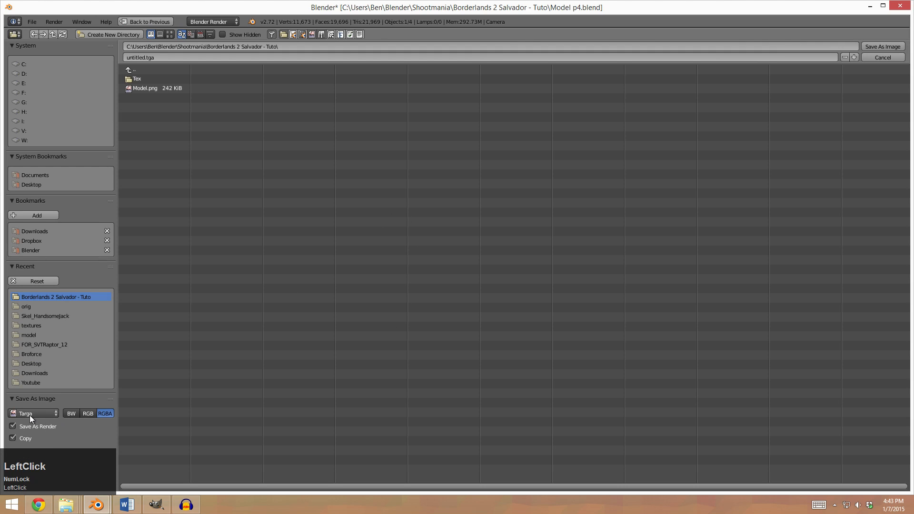
left_click(89, 414)
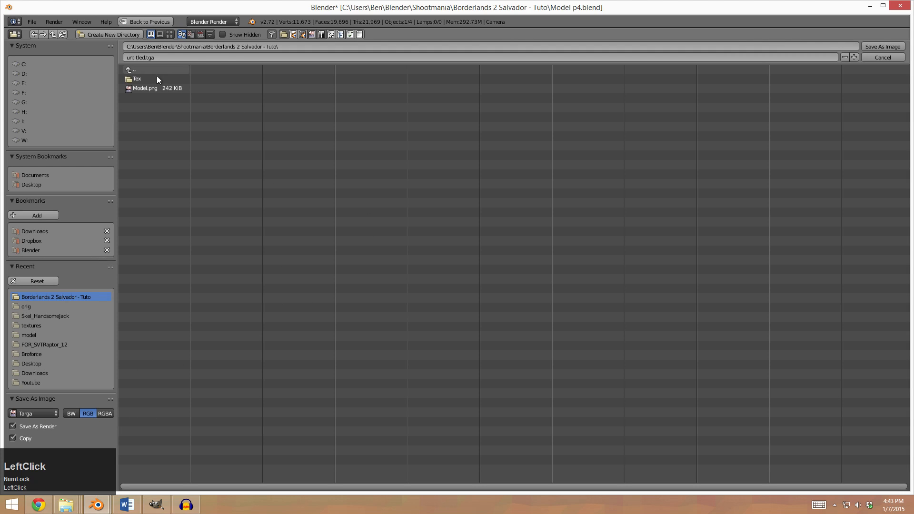
Name the image Icon.tga and save it in the Tex folder.
double_click(139, 58)
key("BackSpace")
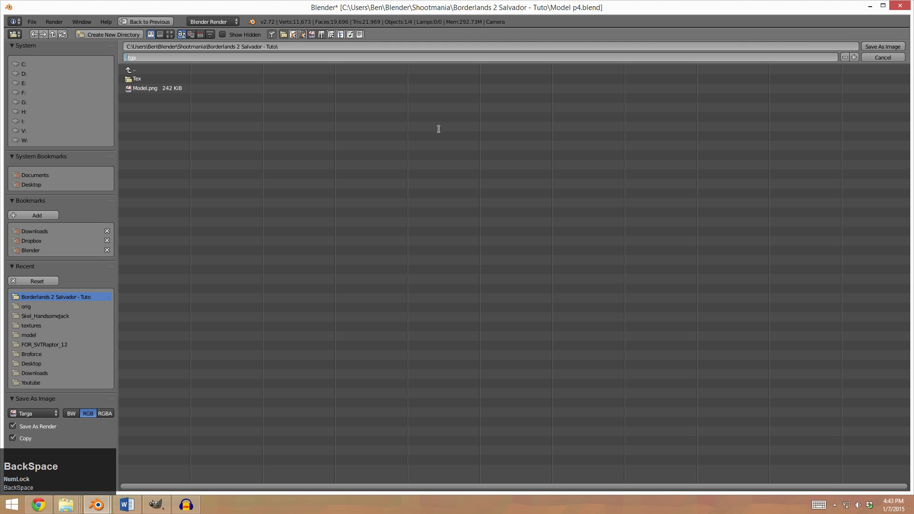
type("Icon")
key("Return")
left_click(161, 78)
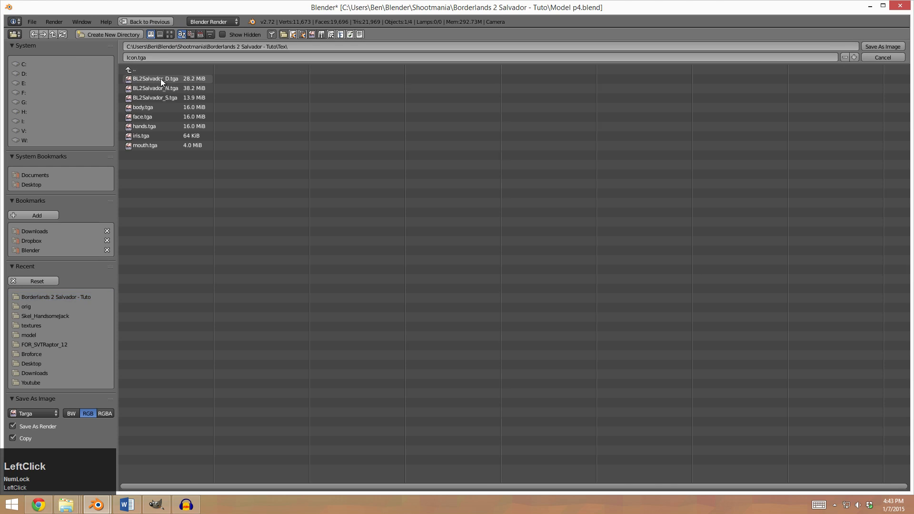
left_click(887, 44)
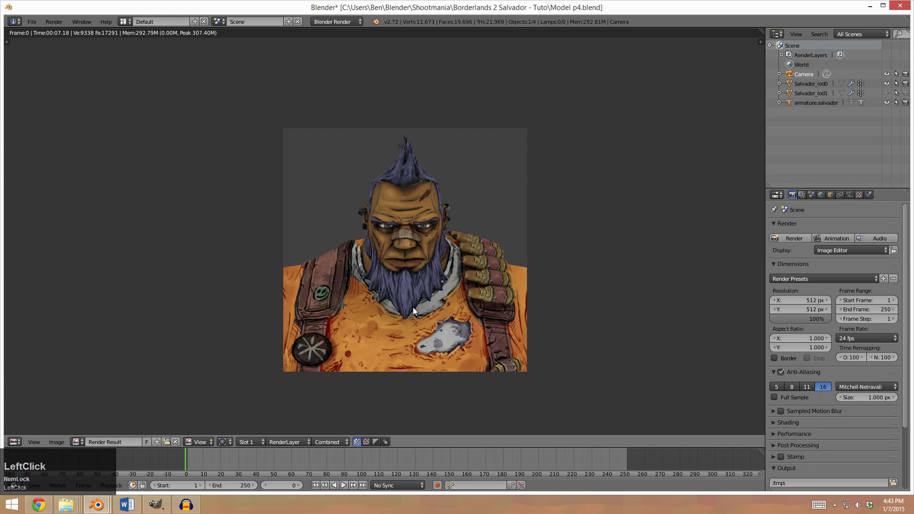
Leave the render result, hide the camera and show Salvador_lod1 in the 3D view.
key("Escape")
scroll(518, 234, "down", 6)
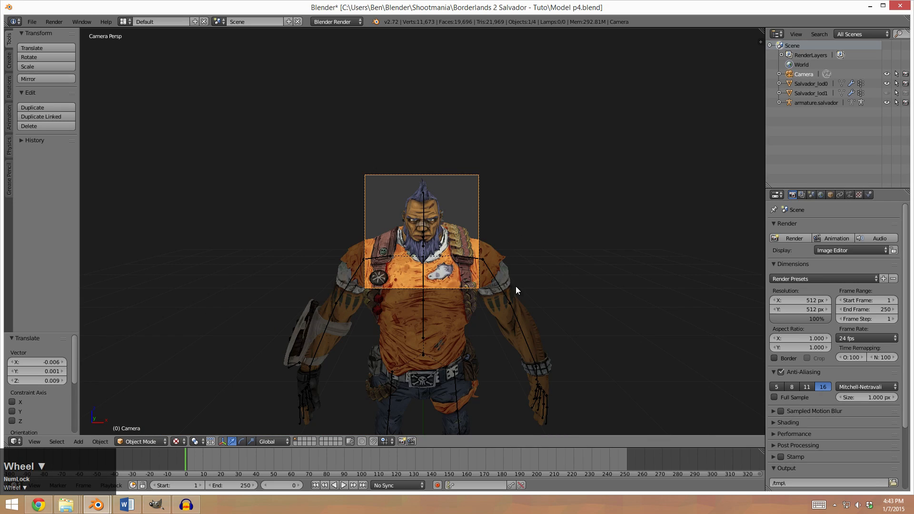
middle_click_drag(511, 291, 498, 285)
scroll(489, 286, "down", 3)
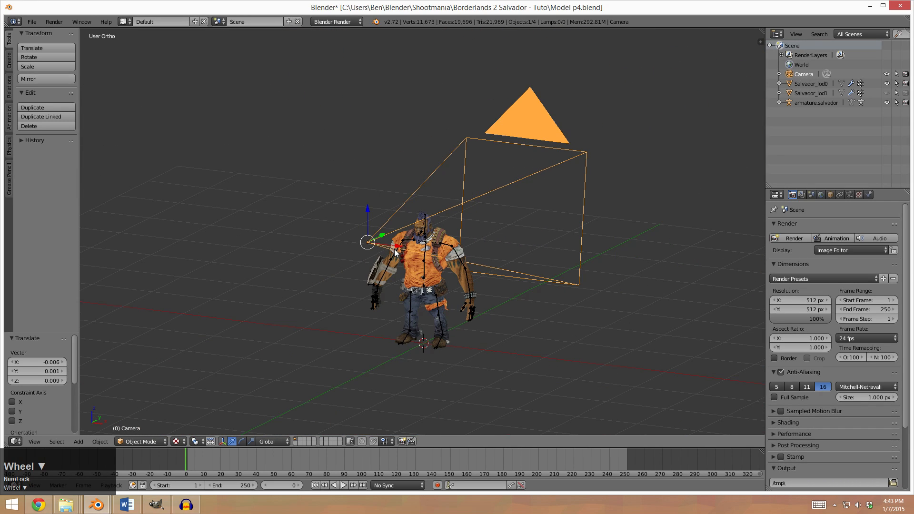
key("h")
left_click(887, 93)
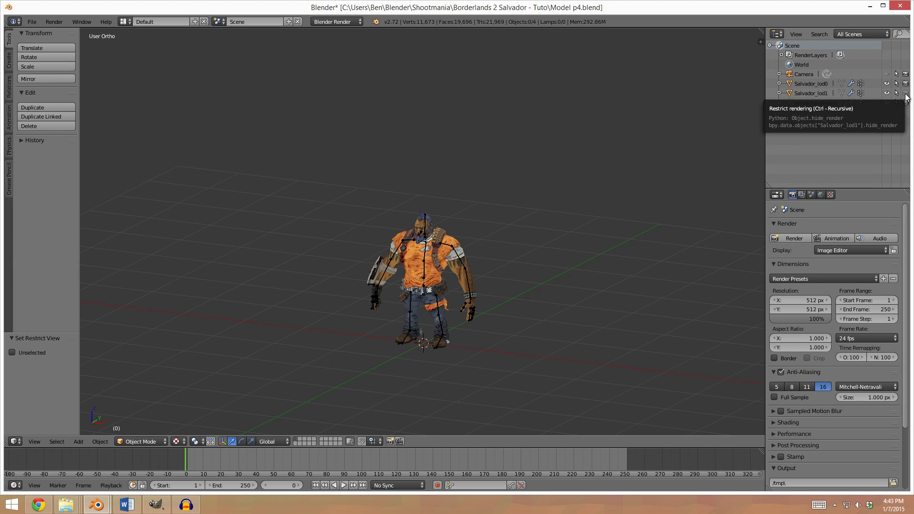
Select Salvador_lod0, Salvador_lod1 and armature.salvador together.
left_click(905, 94)
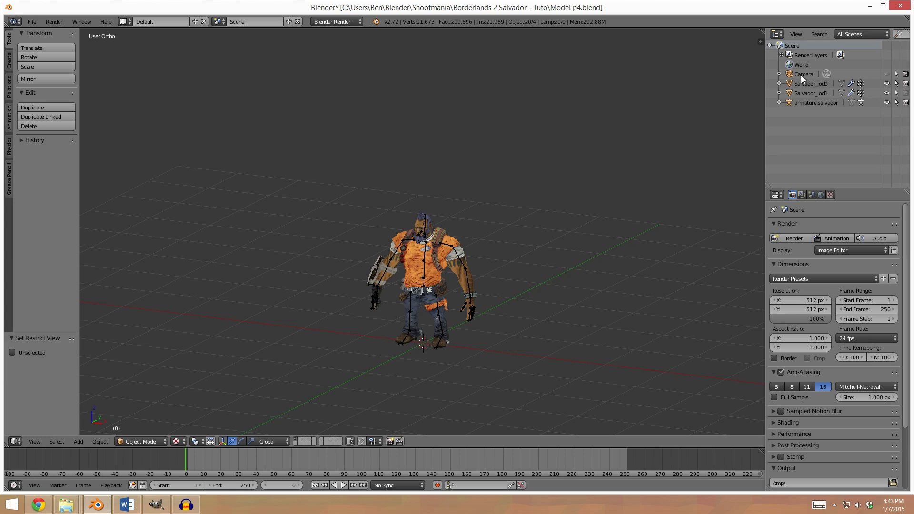
scroll(470, 245, "up", 5)
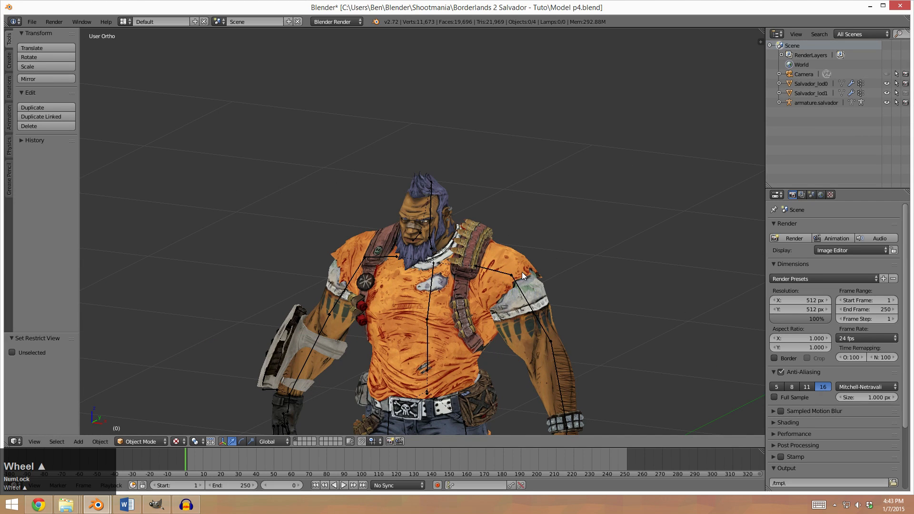
scroll(567, 198, "down", 3)
left_click(820, 86)
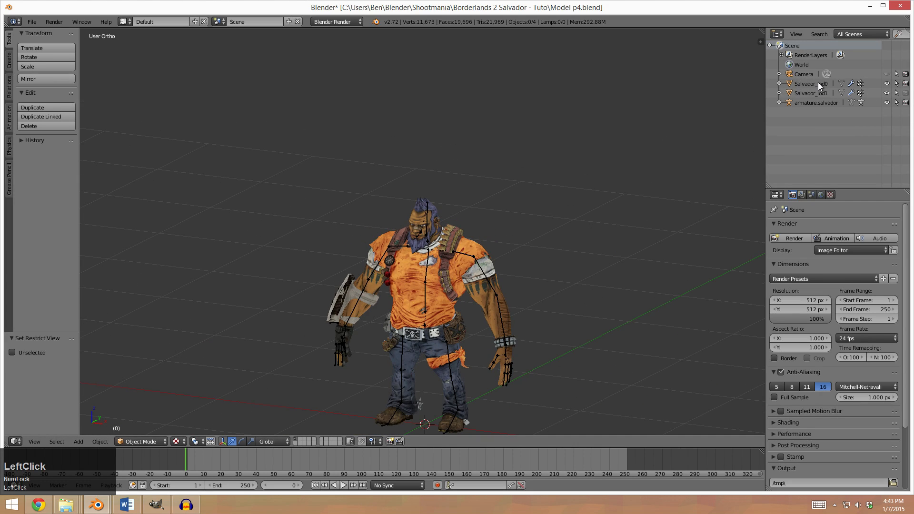
left_click(812, 93, "shift")
left_click(816, 102, "shift")
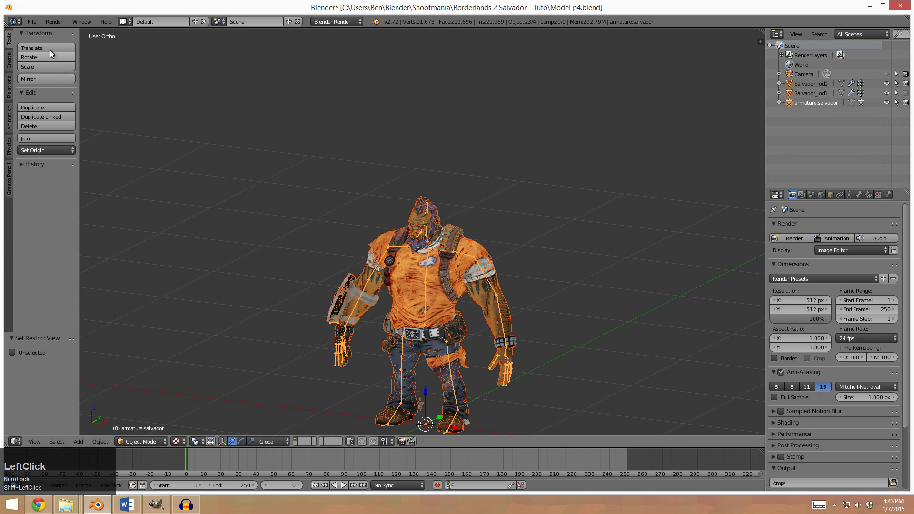
Start an FBX export of the selected models and armature and set the exporter version to FBX 6.1 ASCII.
left_click(32, 22)
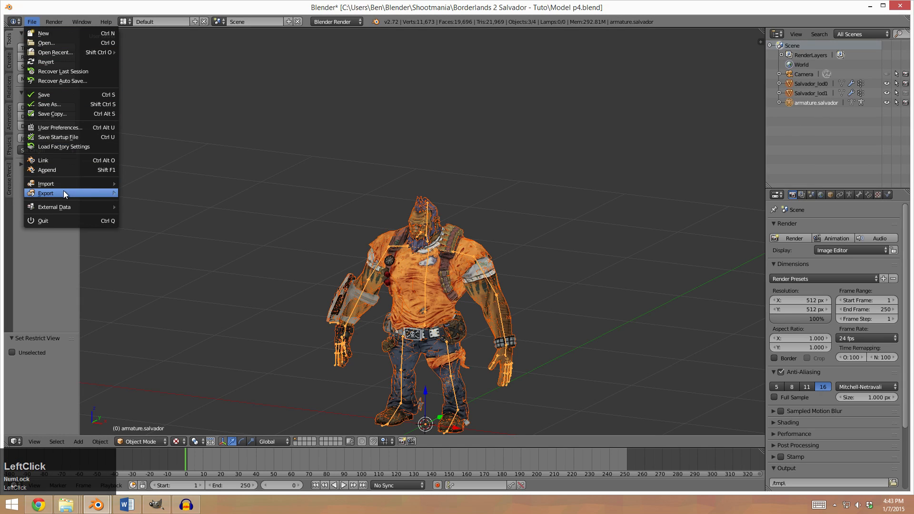
mouse_move(62, 192)
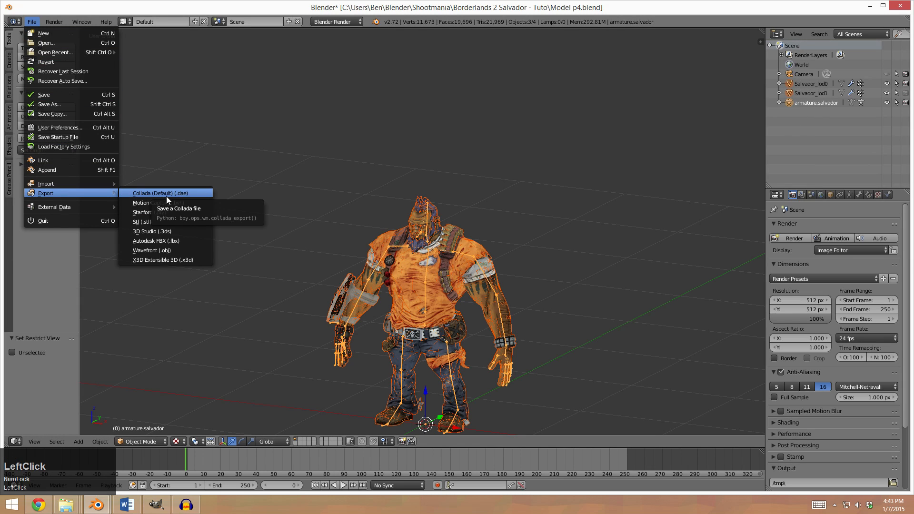
left_click(164, 240)
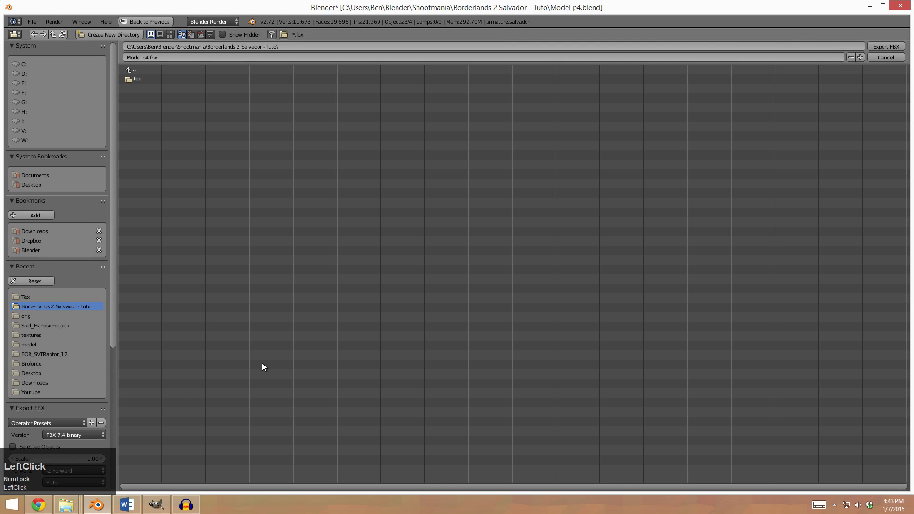
left_click_drag(113, 349, 115, 470)
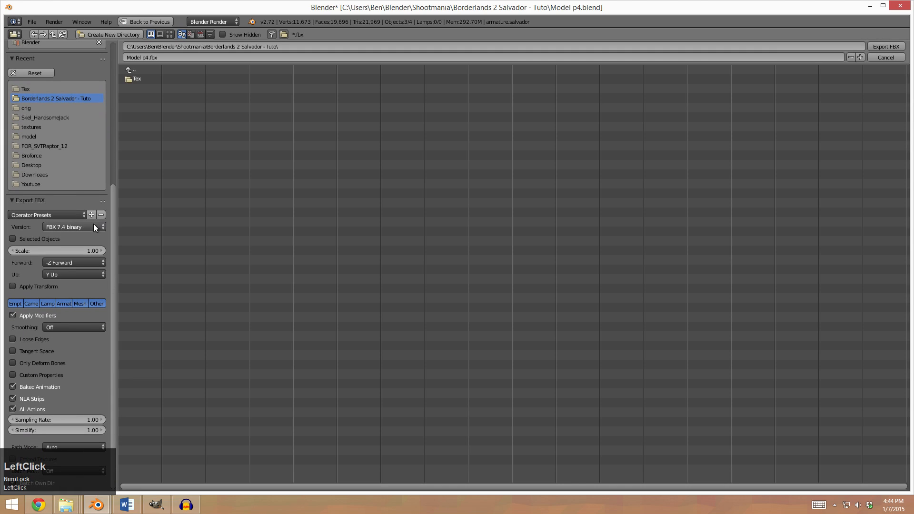
left_click(64, 228)
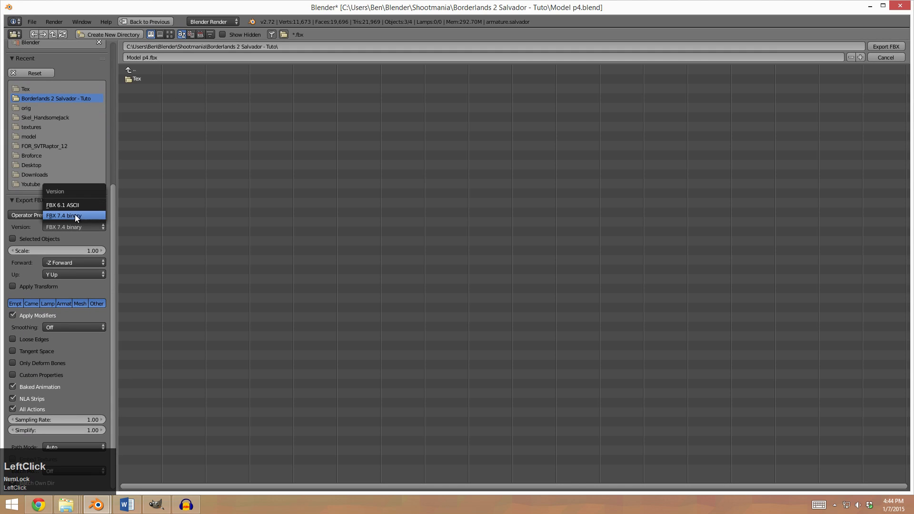
left_click(87, 206)
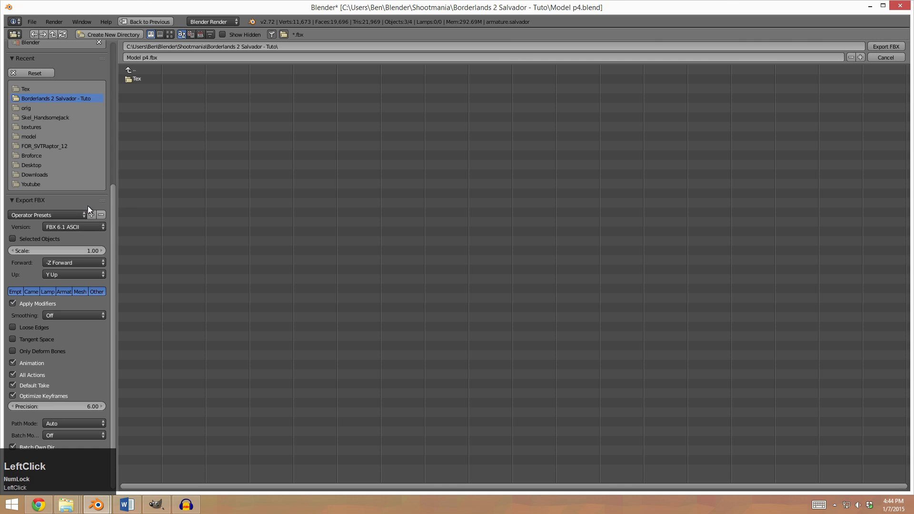
Switch the exporter version to FBX 7.4 binary and back to FBX 6.1 ASCII.
left_click(80, 225)
left_click(74, 217)
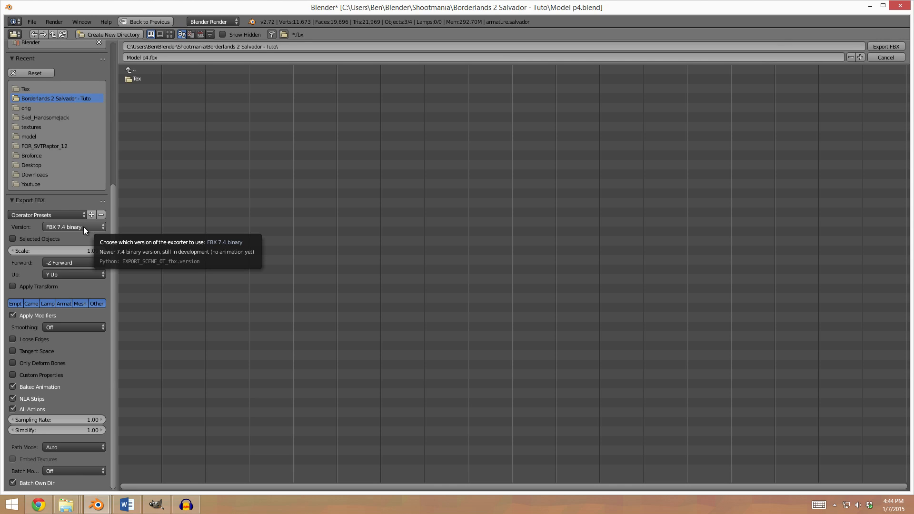
left_click(83, 226)
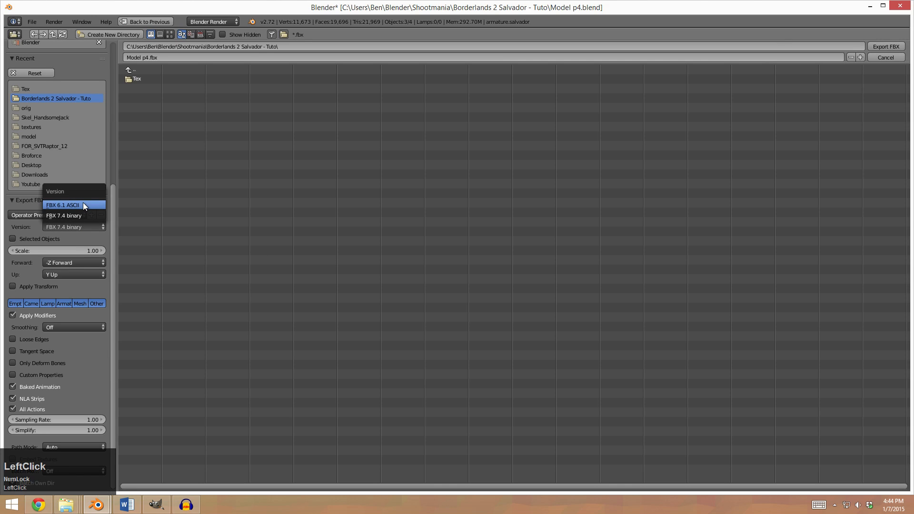
left_click(83, 205)
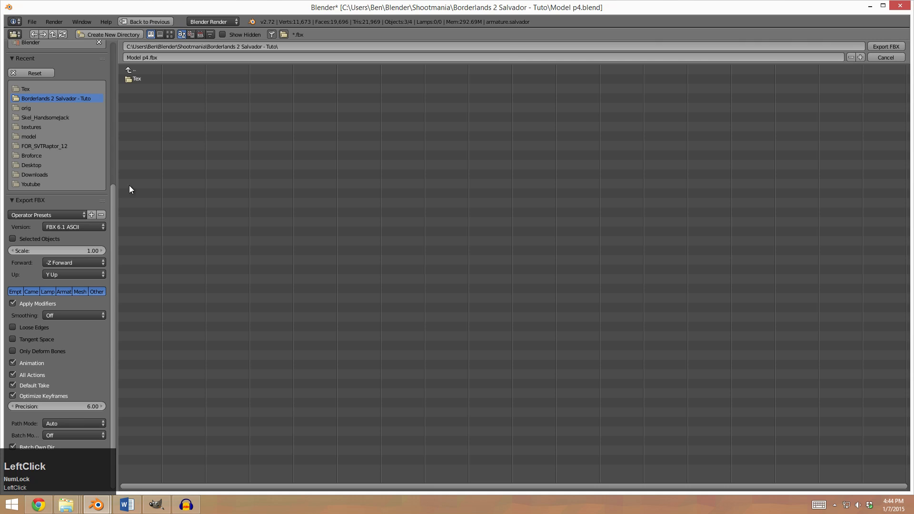
Set the export scale to 100 and limit the export to selected objects.
left_click(55, 250)
type("100")
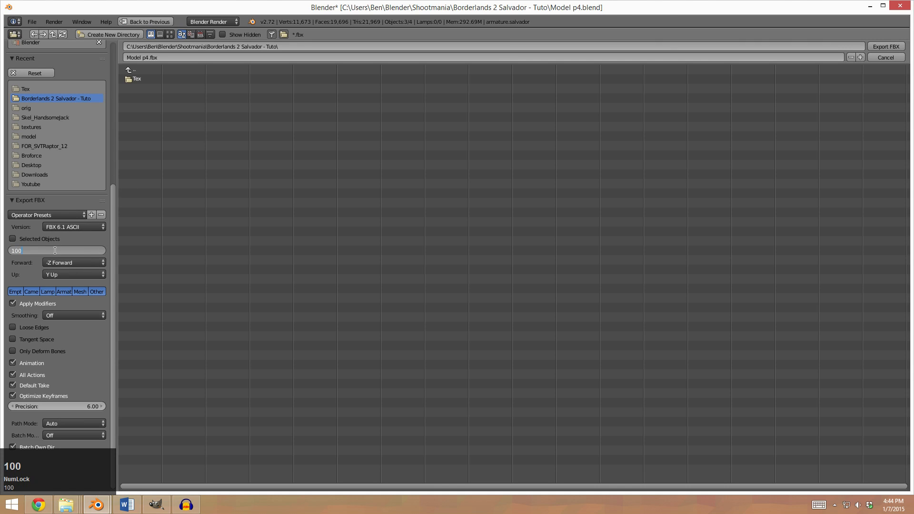
key("Return")
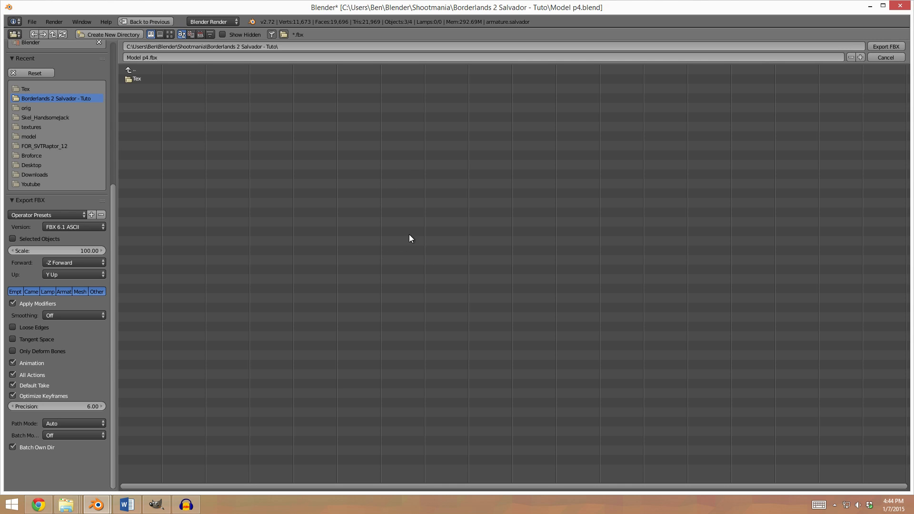
left_click(17, 239)
Name the export file Model.fbx and export it to the Borderlands 2 Salvador - Tuto folder.
left_click(148, 58)
left_click(148, 57)
key("BackSpace")
key("BackSpace")
key("BackSpace")
key("Return")
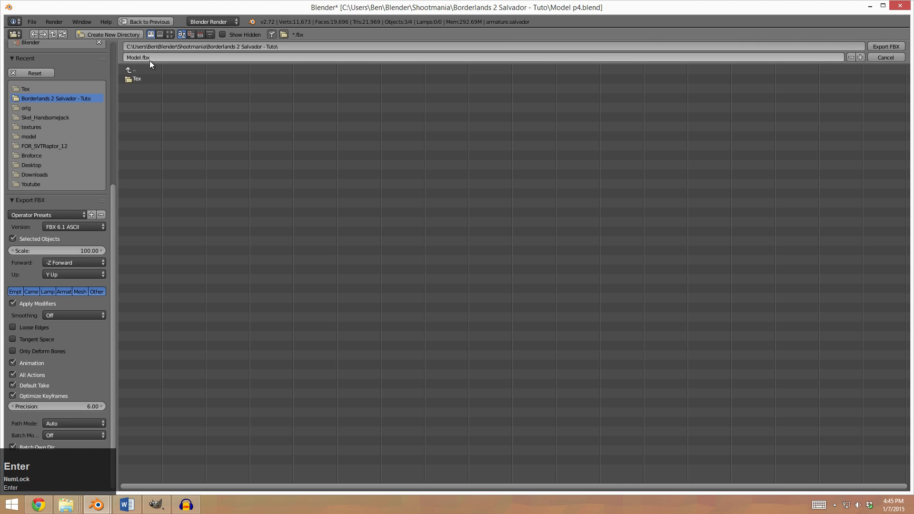
left_click(890, 47)
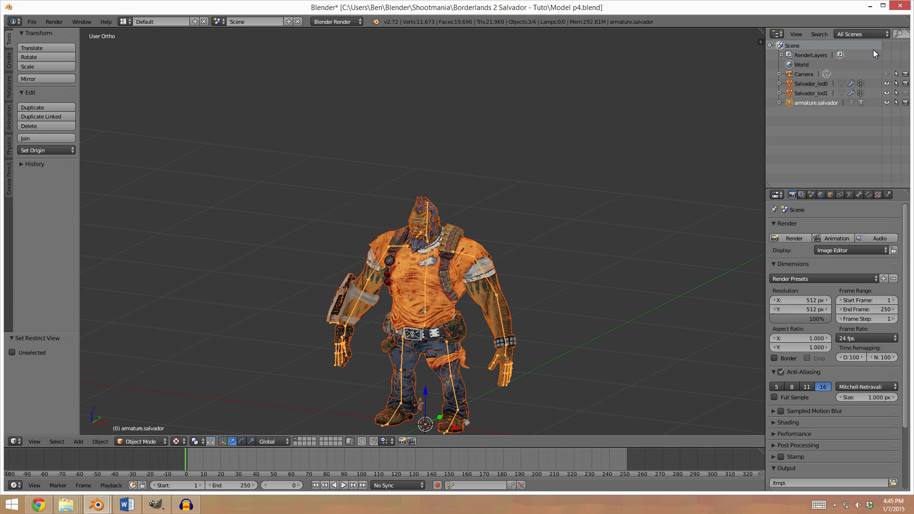
Deselect all objects and save Model p4.blend over the existing file.
left_click(830, 194)
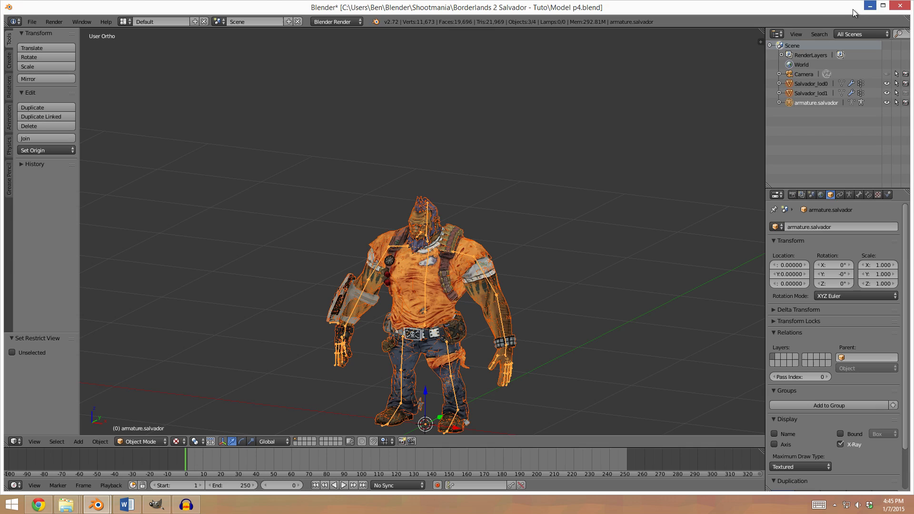
key("a")
key("ctrl+s")
left_click(525, 263)
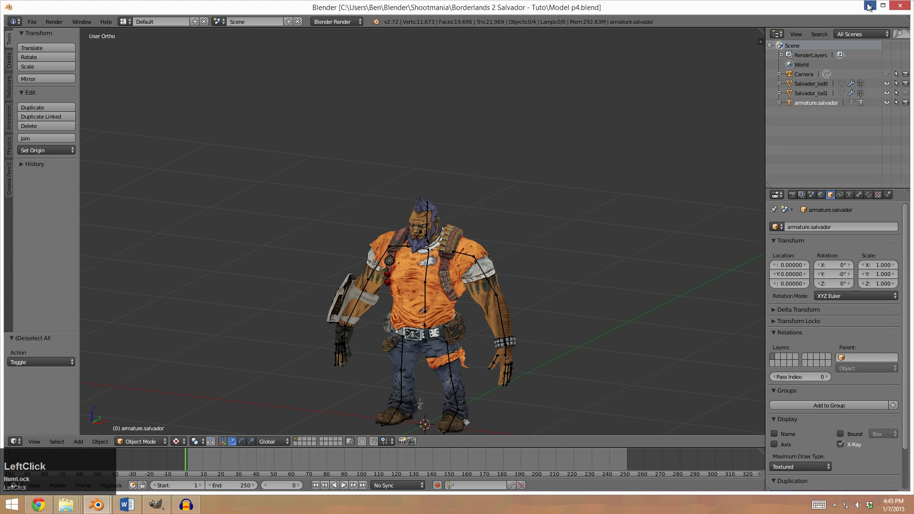
Switch to File Explorer and check for the exported Model FBX file in the Borderlands 2 Salvador - Tuto folder.
left_click(869, 6)
left_click(871, 5)
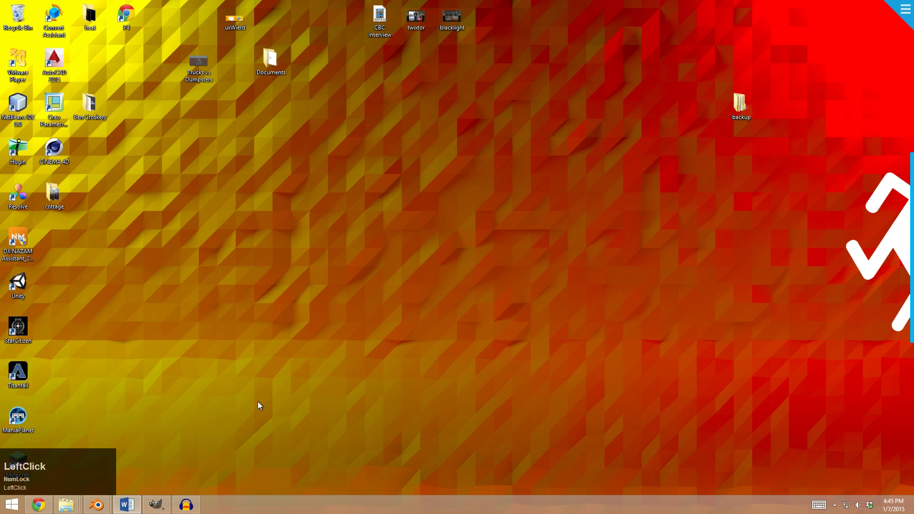
mouse_move(67, 505)
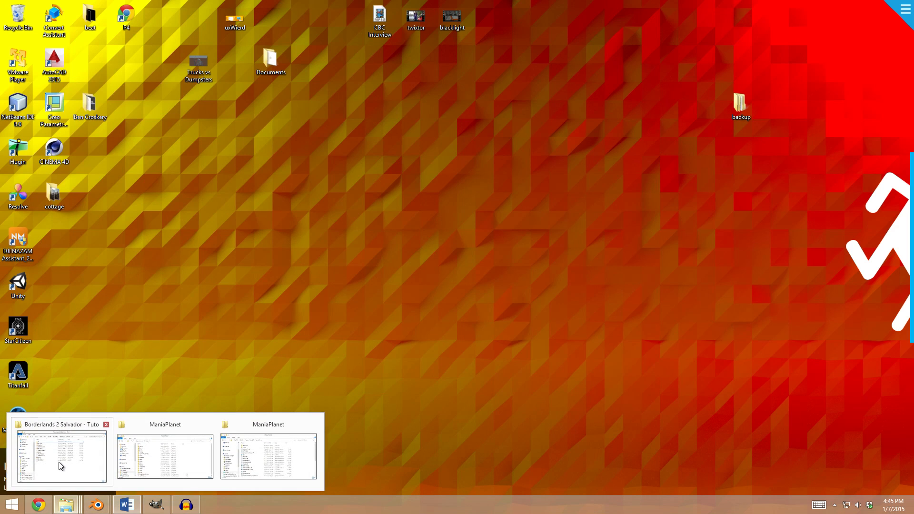
left_click(60, 466)
left_click(438, 285)
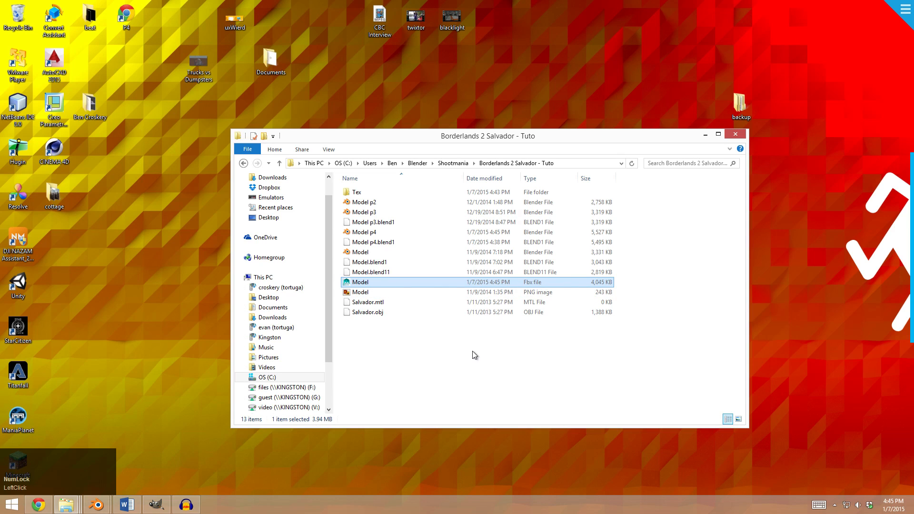
left_click(452, 366)
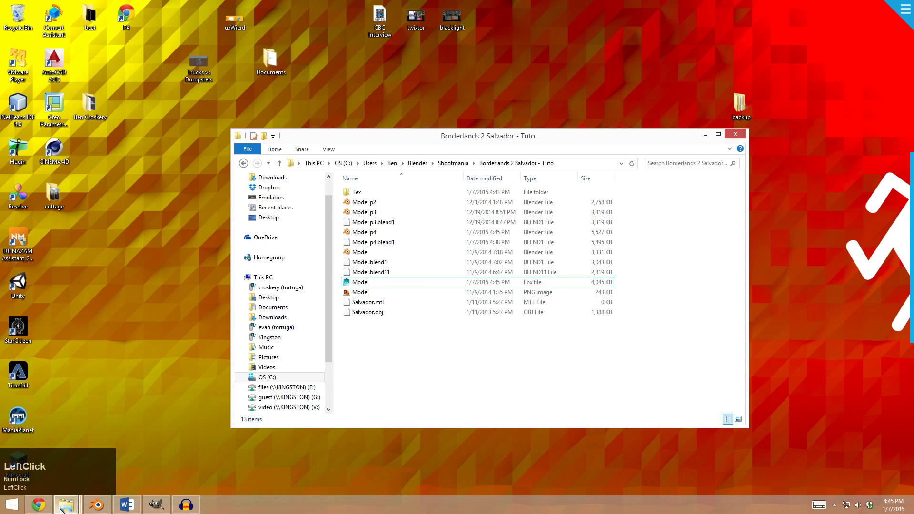
Bring up the ManiaPlanet documents folder and place its window in front of the Borderlands 2 Salvador - Tuto window.
mouse_move(68, 509)
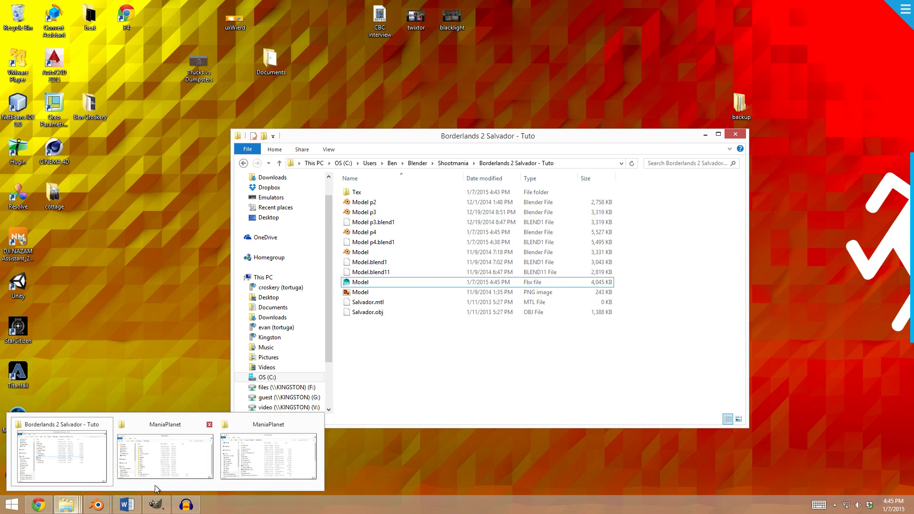
mouse_move(249, 472)
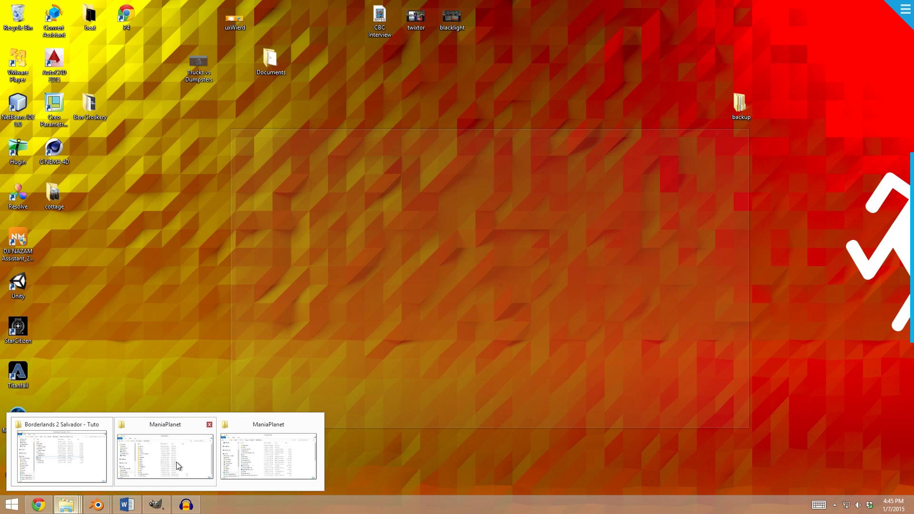
left_click(62, 456)
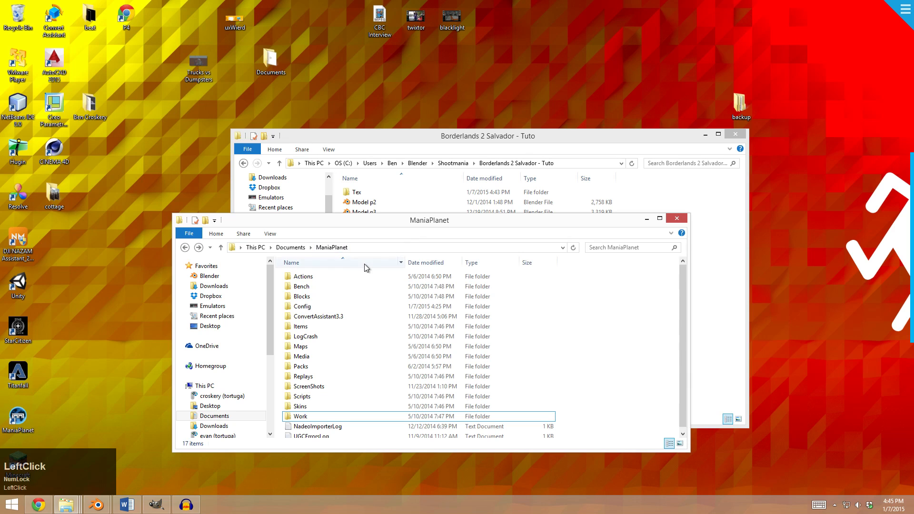
left_click_drag(396, 220, 416, 222)
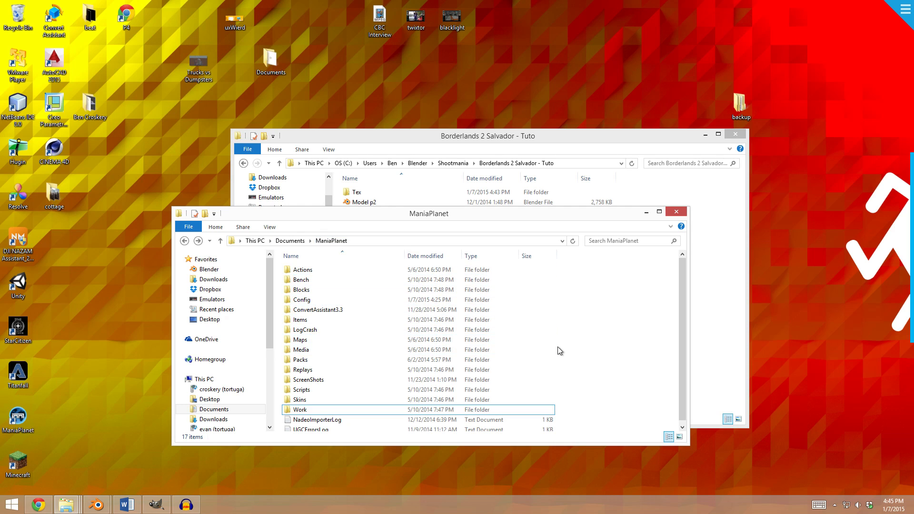
left_click(576, 350)
scroll(588, 361, "down", 1)
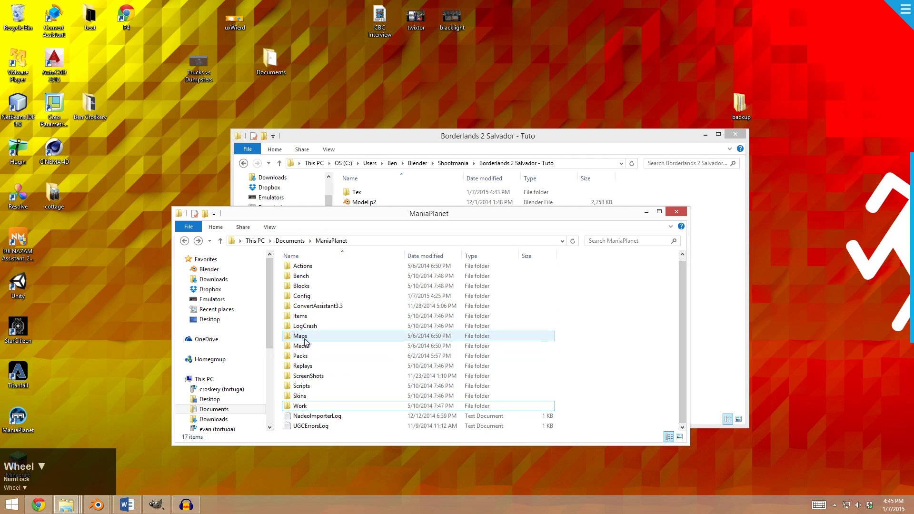
Go into Work\Skins\Models\ArenaPlayer and look through the existing skin folders, including BL2_Salvador - finished.
double_click(314, 405)
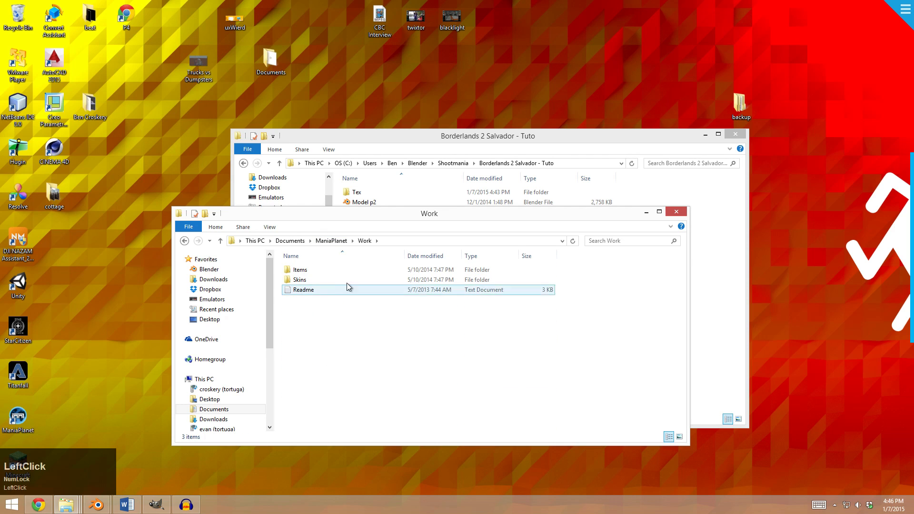
double_click(318, 278)
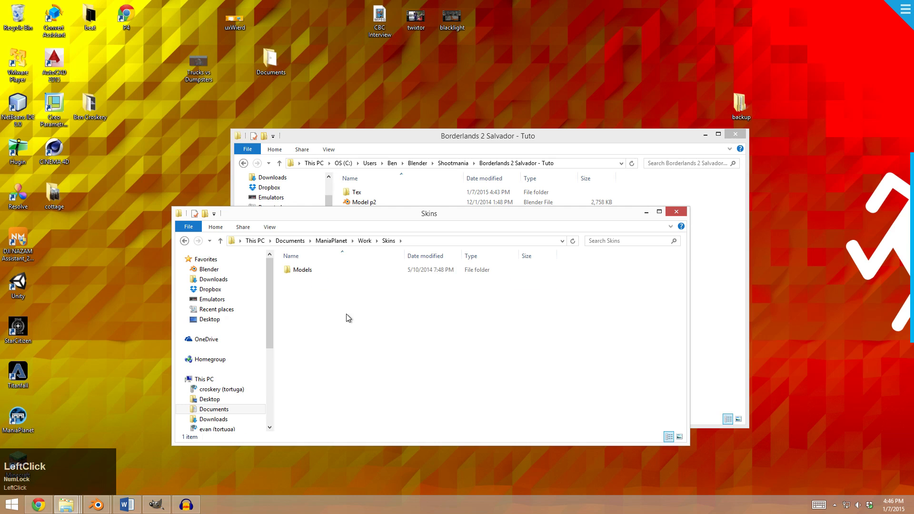
double_click(316, 269)
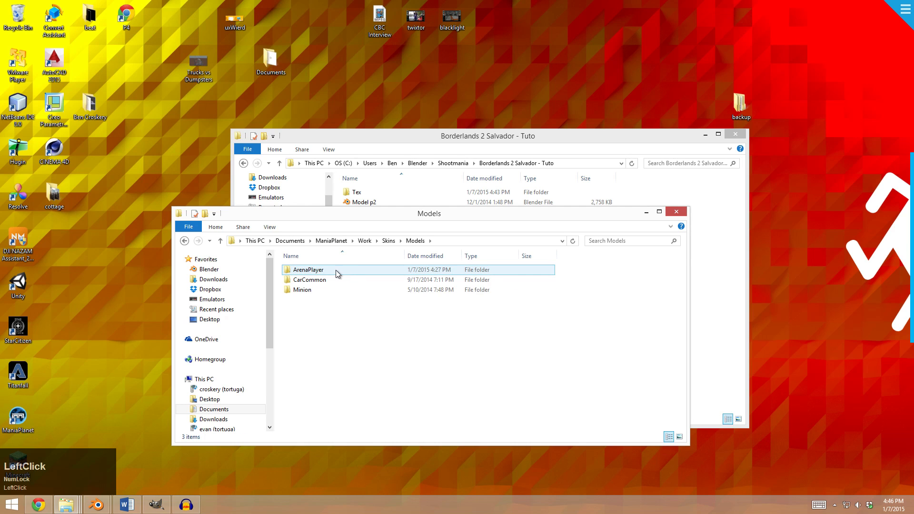
double_click(335, 270)
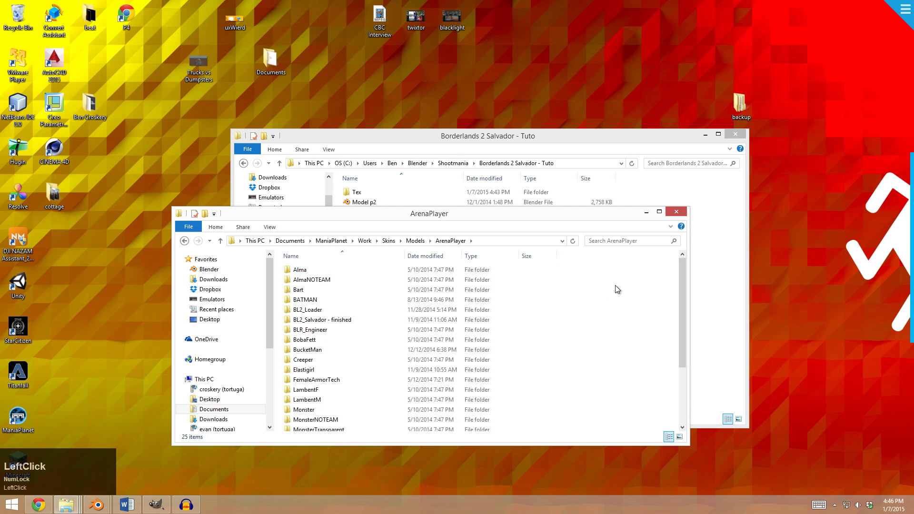
scroll(388, 308, "down", 3)
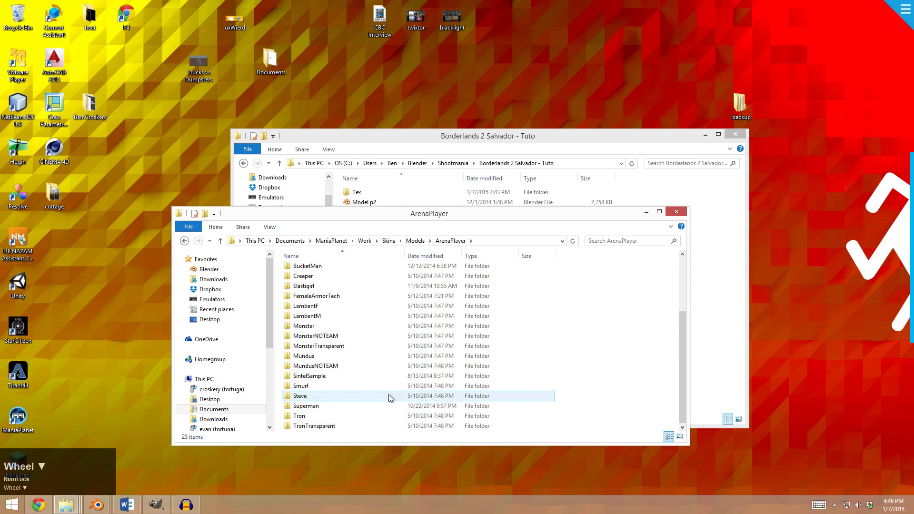
scroll(388, 394, "up", 3)
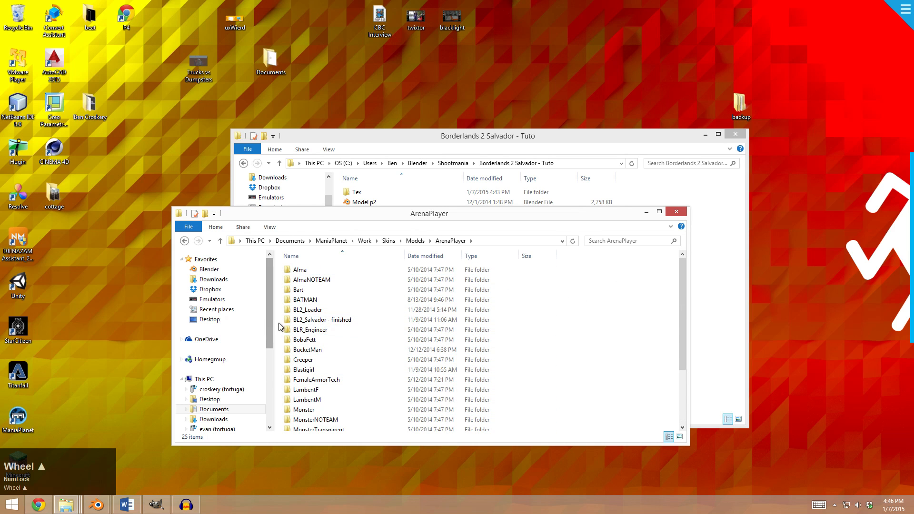
left_click(310, 320)
left_click(627, 335)
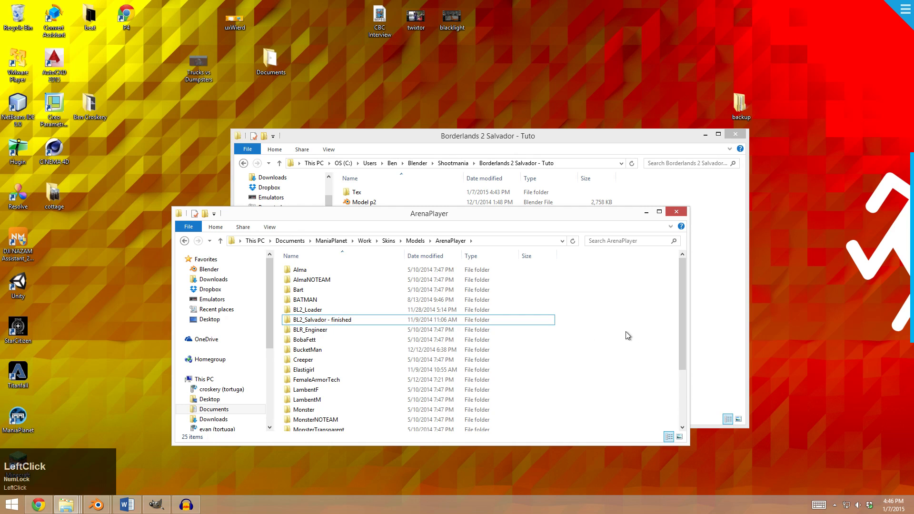
Create a folder named BL2_Salvador in ArenaPlayer and open it.
right_click(589, 336)
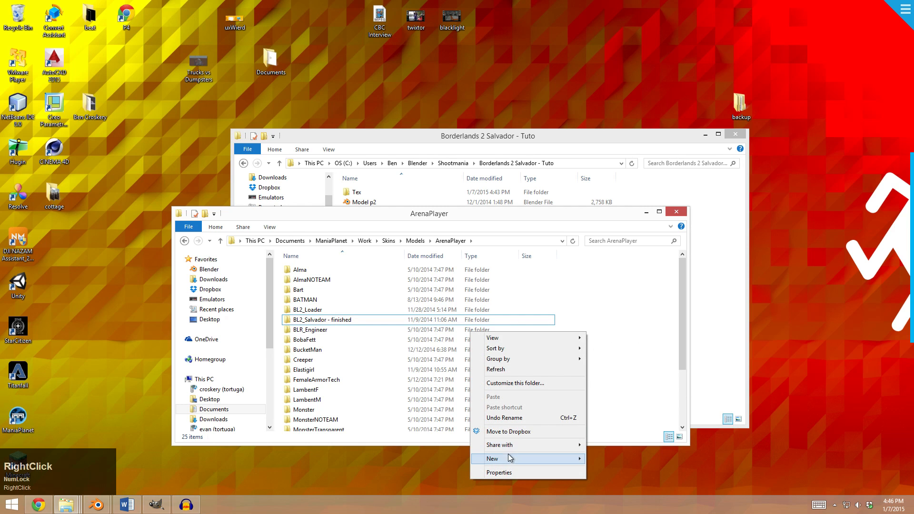
mouse_move(537, 453)
left_click(410, 341)
type("BL2")
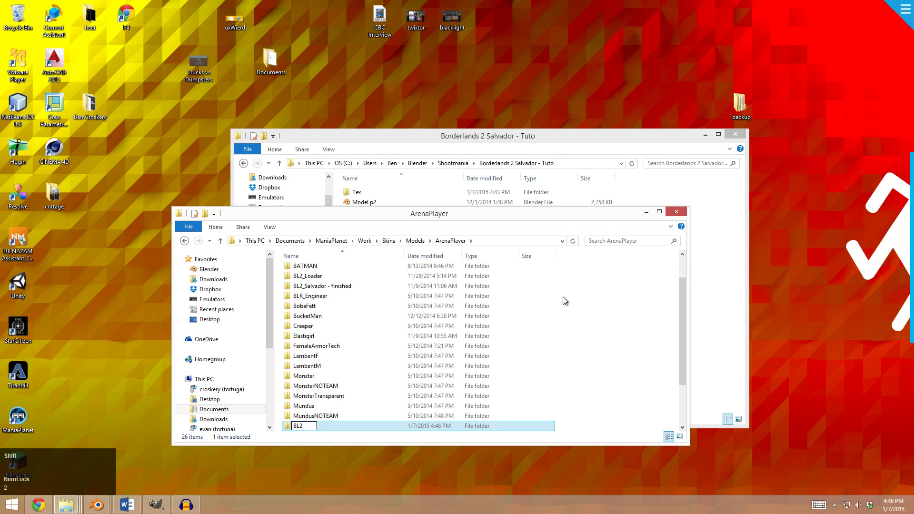
type("_Salvador")
key("Return")
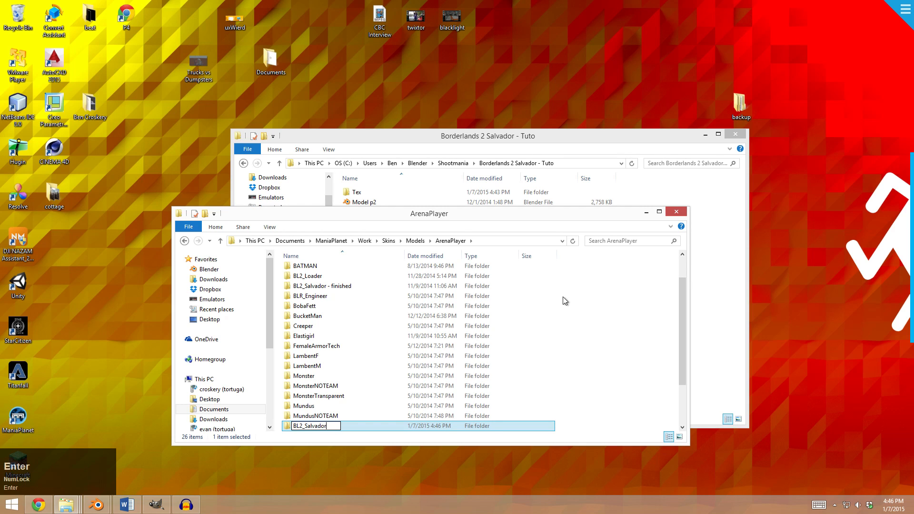
left_click(571, 316)
double_click(332, 285)
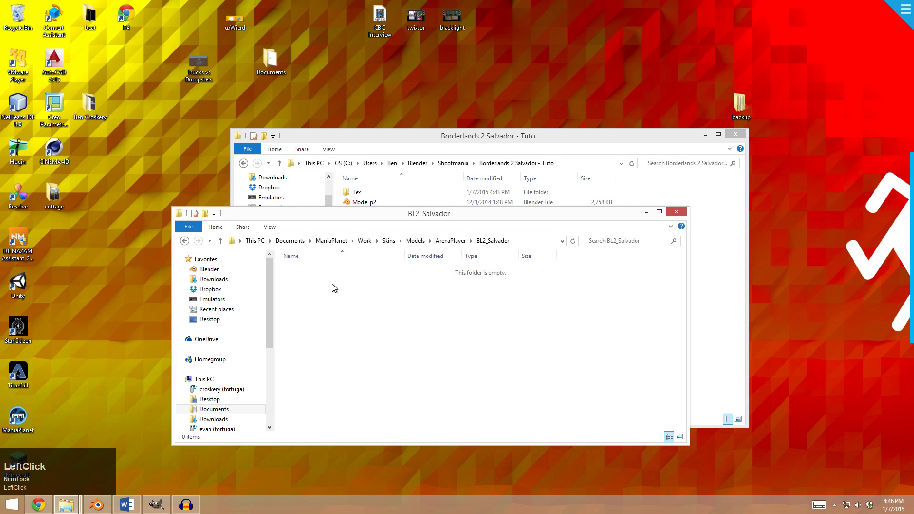
Check the BL2_Salvador - finished folder for the files a skin needs, including its Texture subfolder.
left_click(184, 241)
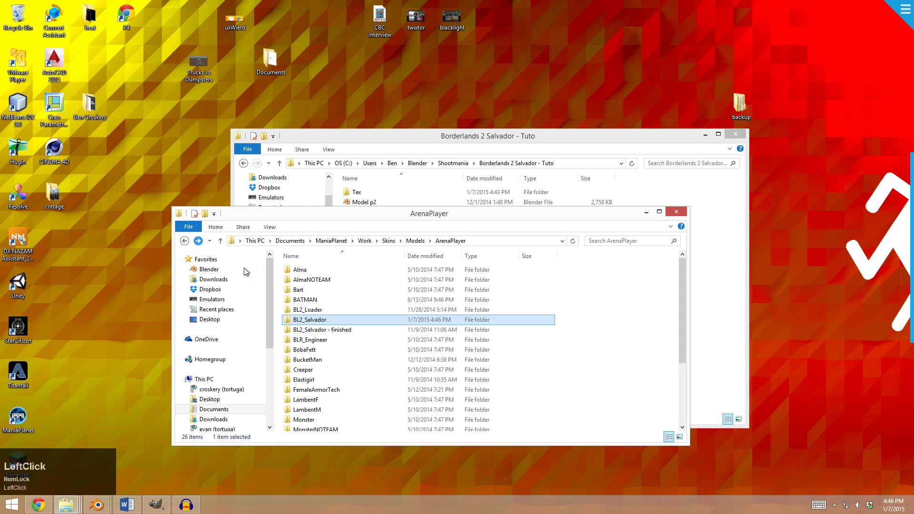
double_click(343, 322)
left_click(329, 282)
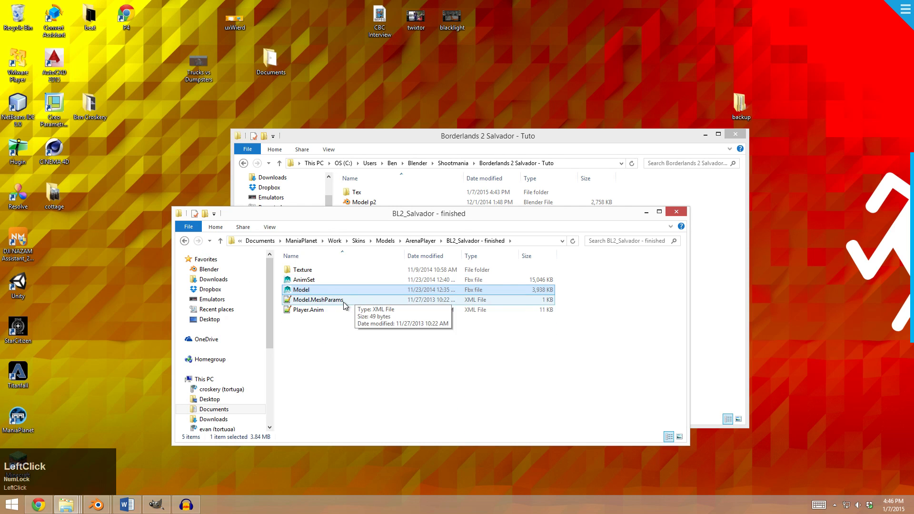
left_click(322, 300)
double_click(323, 271)
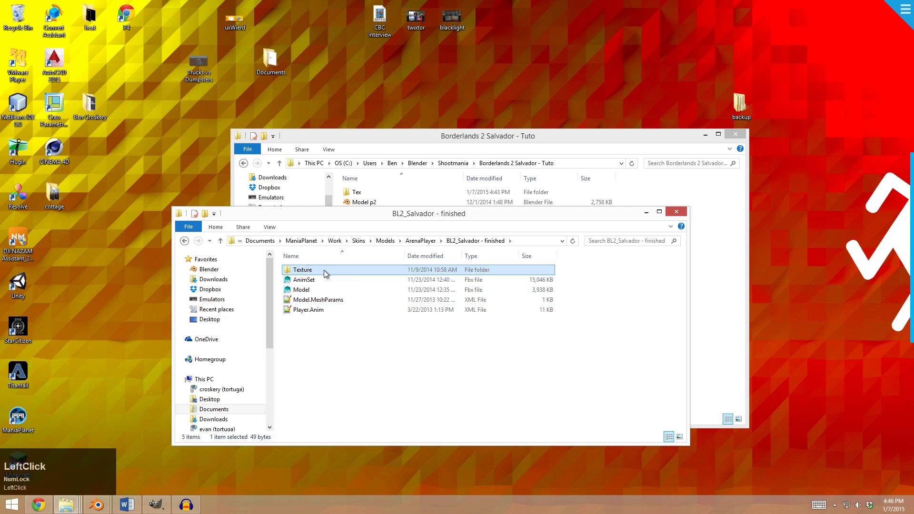
key("alt+Left")
left_click(357, 321)
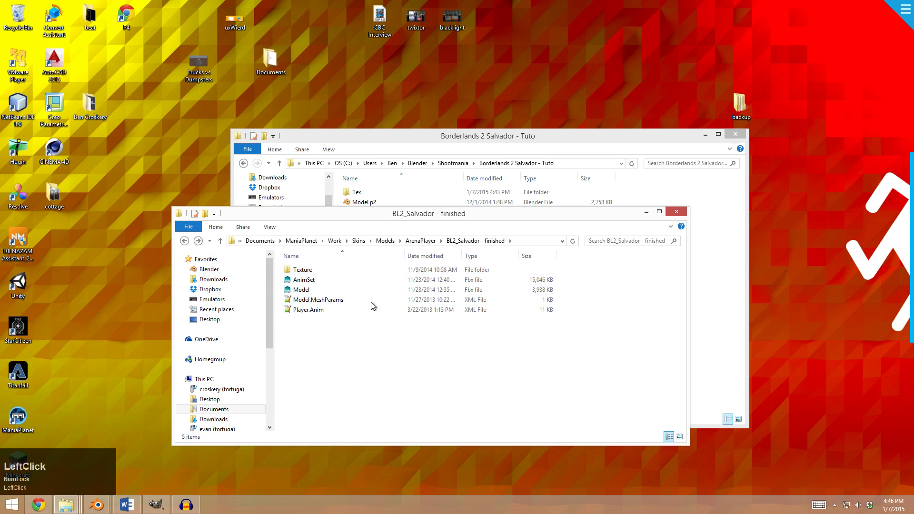
Copy the Model FBX file from the Borderlands 2 Salvador - Tuto folder into the BL2_Salvador skin folder.
left_click(184, 241)
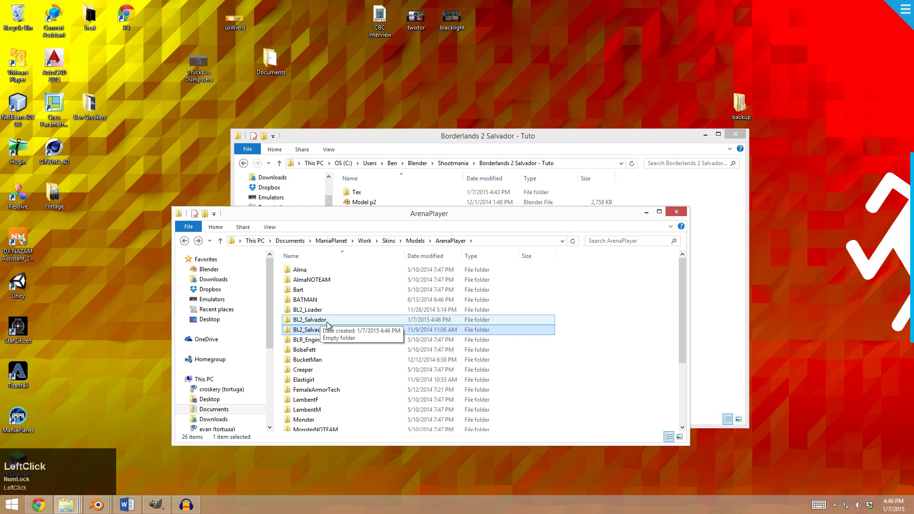
double_click(322, 322)
left_click_drag(419, 143, 566, 104)
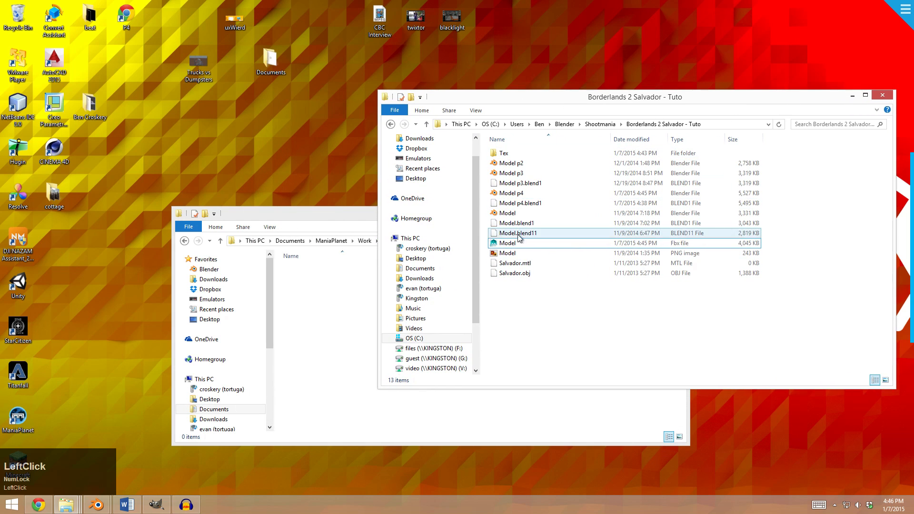
left_click_drag(518, 244, 328, 332)
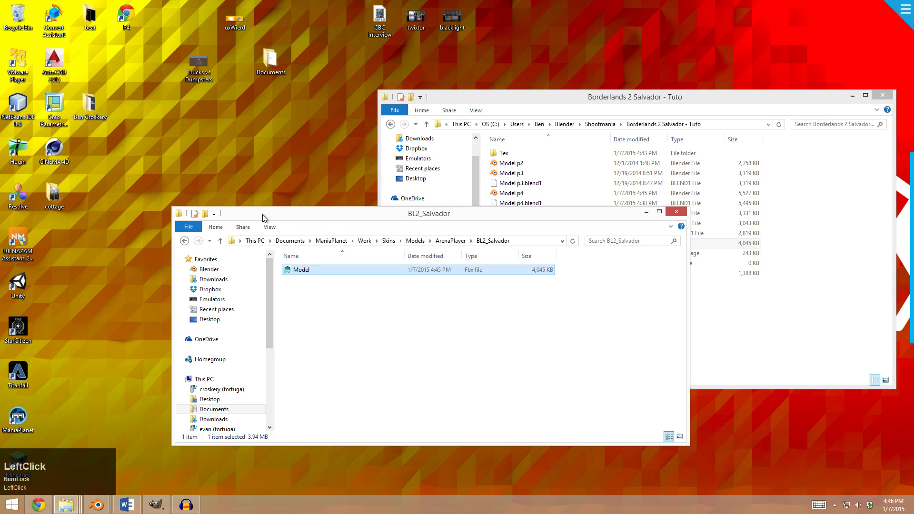
Compare the files in the BL2_Salvador - finished and SintelSample skin folders, and move the ArenaPlayer window slightly aside.
left_click(185, 240)
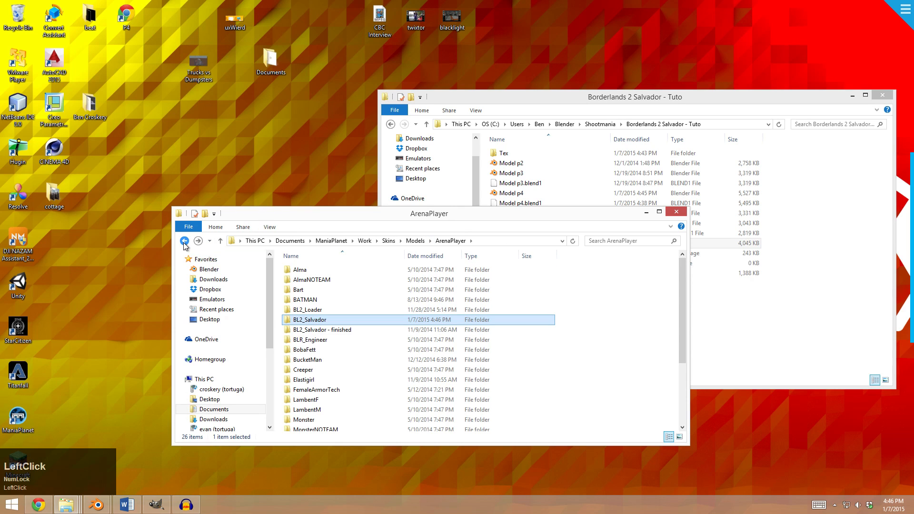
double_click(353, 332)
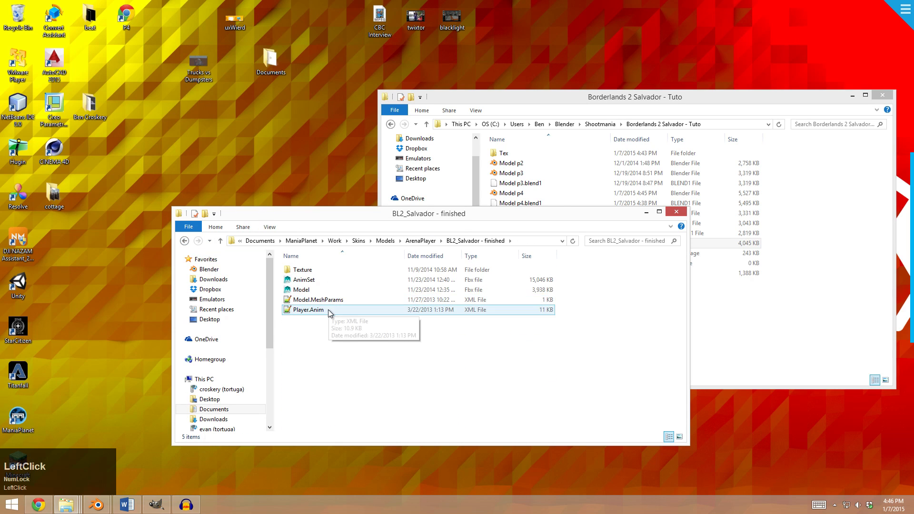
left_click(184, 240)
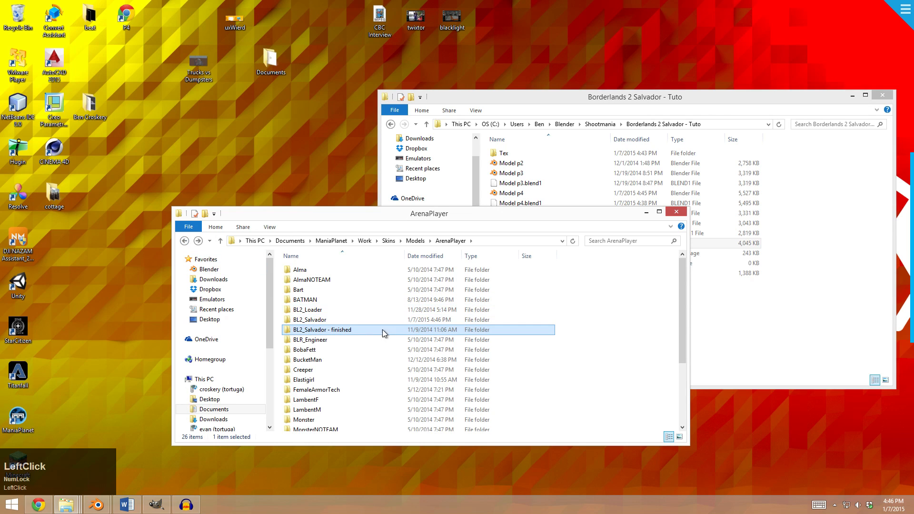
double_click(360, 332)
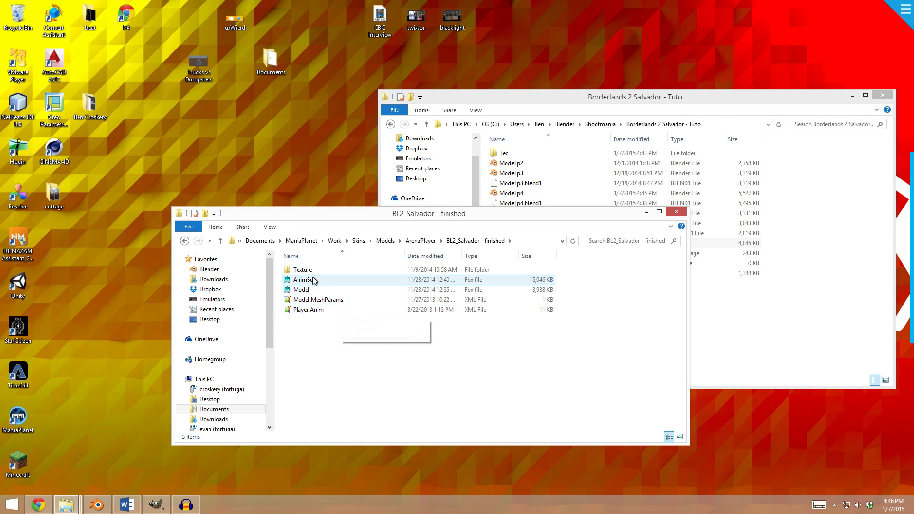
left_click(185, 241)
scroll(445, 289, "down", 3)
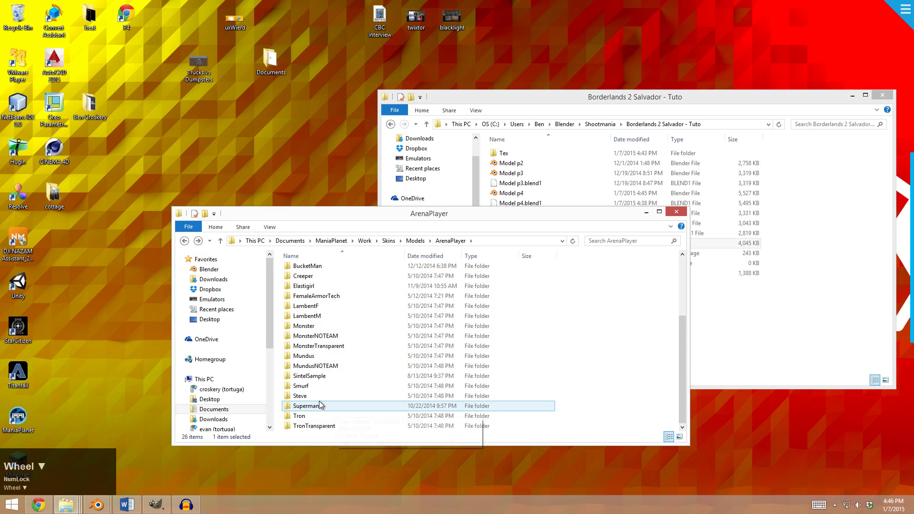
left_click(319, 376)
double_click(319, 376)
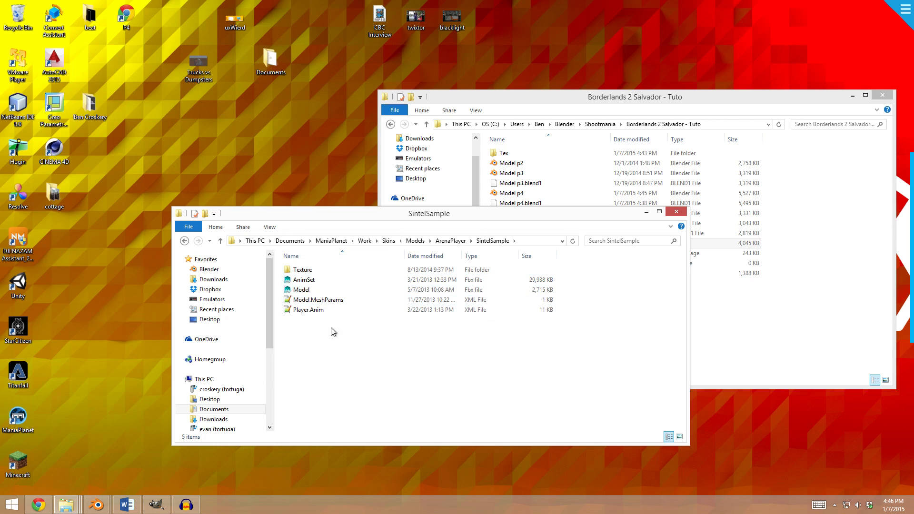
left_click(436, 242)
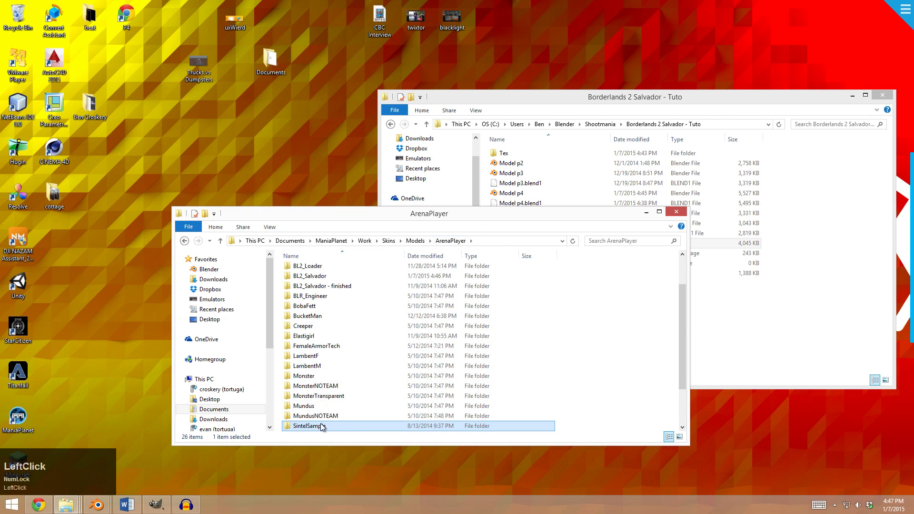
left_click_drag(354, 200, 351, 196)
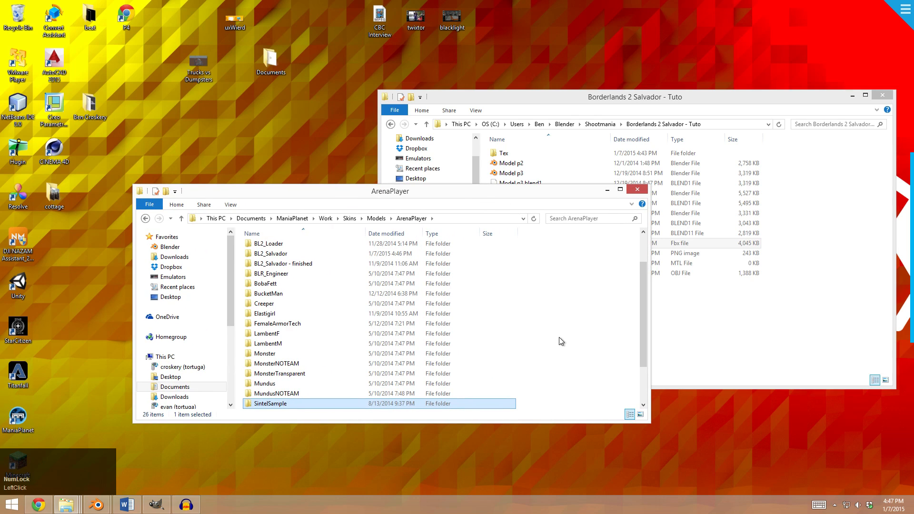
Copy the Model.MeshParams and Player.Anim XML files from SintelSample into the BL2_Salvador folder.
double_click(305, 403)
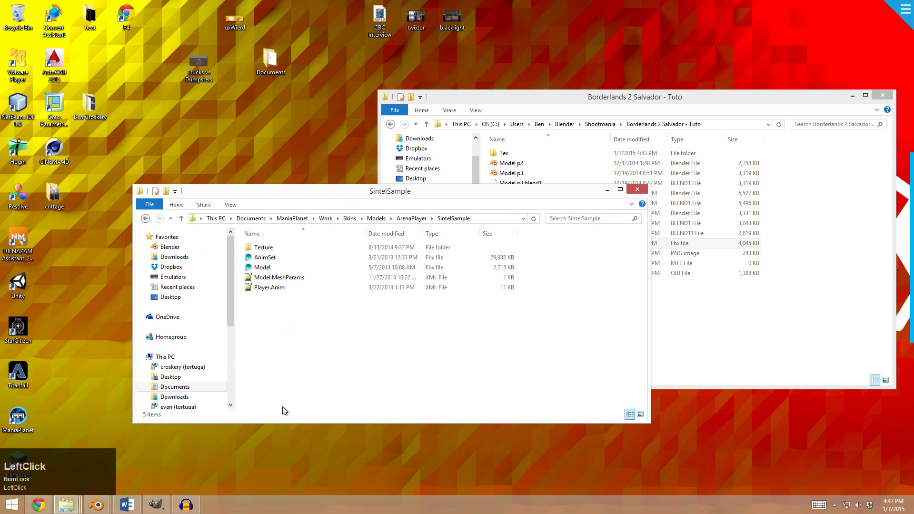
left_click(281, 277)
left_click(281, 288, "ctrl")
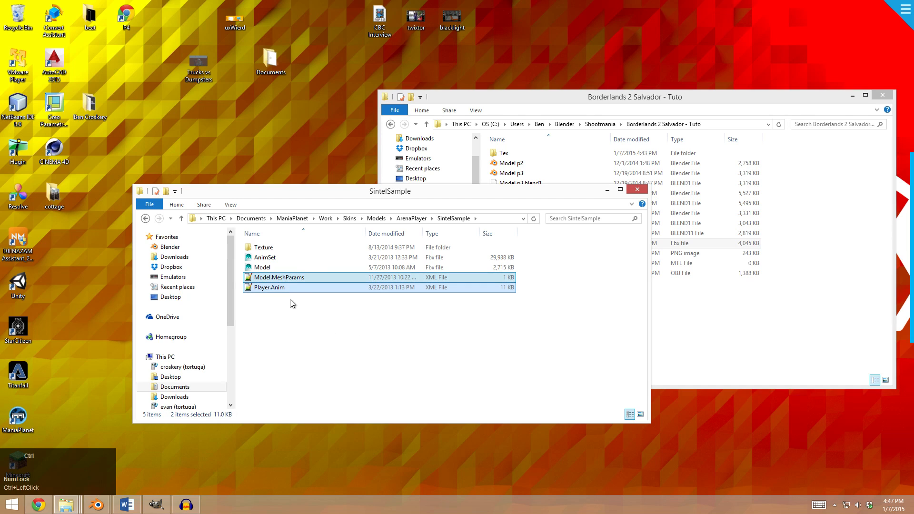
left_click(145, 218)
left_click(296, 254)
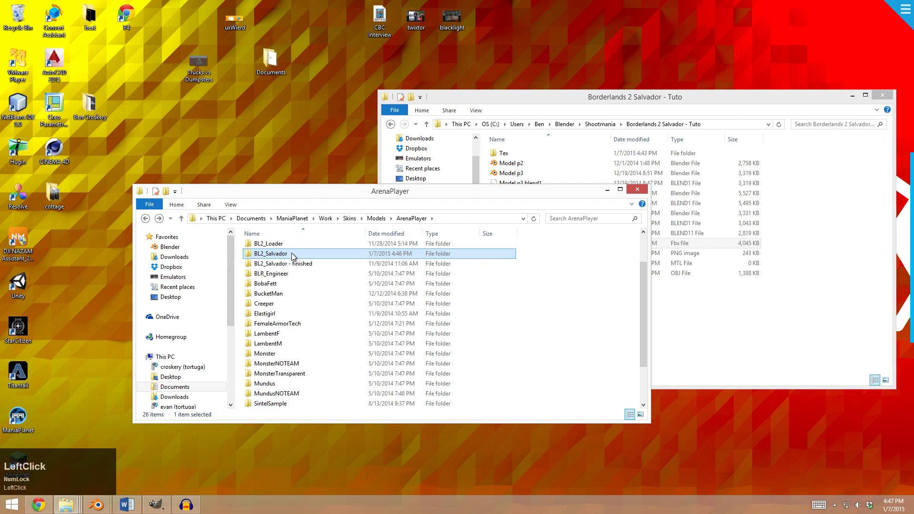
double_click(293, 255)
Create a subfolder named Texture inside BL2_Salvador.
right_click(311, 309)
mouse_move(245, 440)
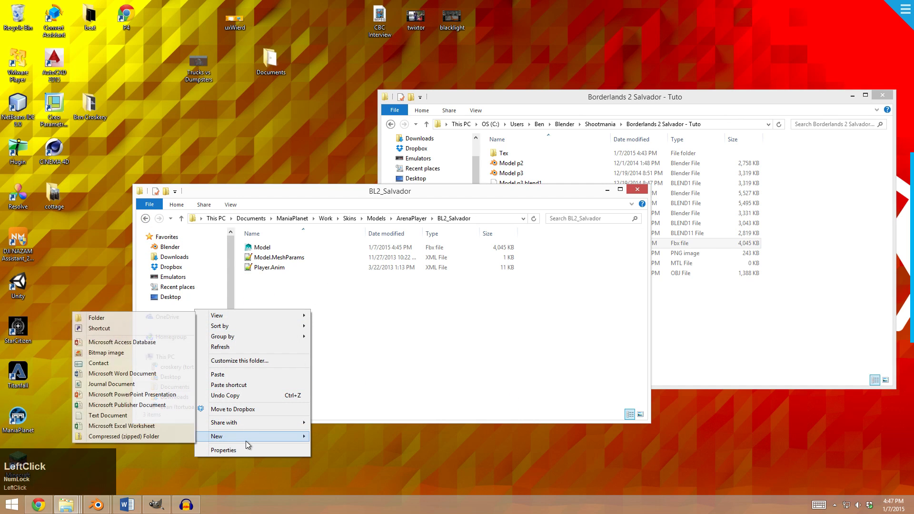
left_click(127, 318)
type("T")
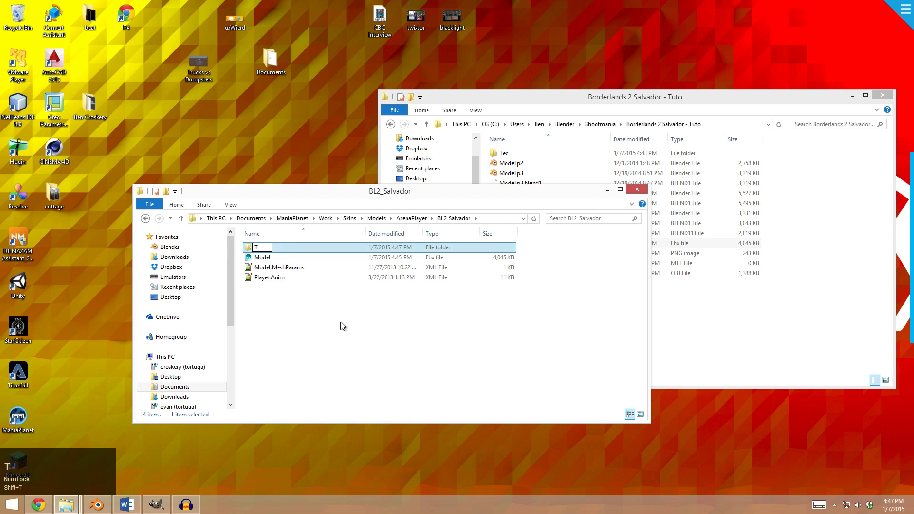
type("exture")
key("Return")
left_click(346, 325)
Copy BL2Salvador_D, BL2Salvador_N and BL2Salvador_S from the Tex folder into the new Texture folder.
left_click(589, 110)
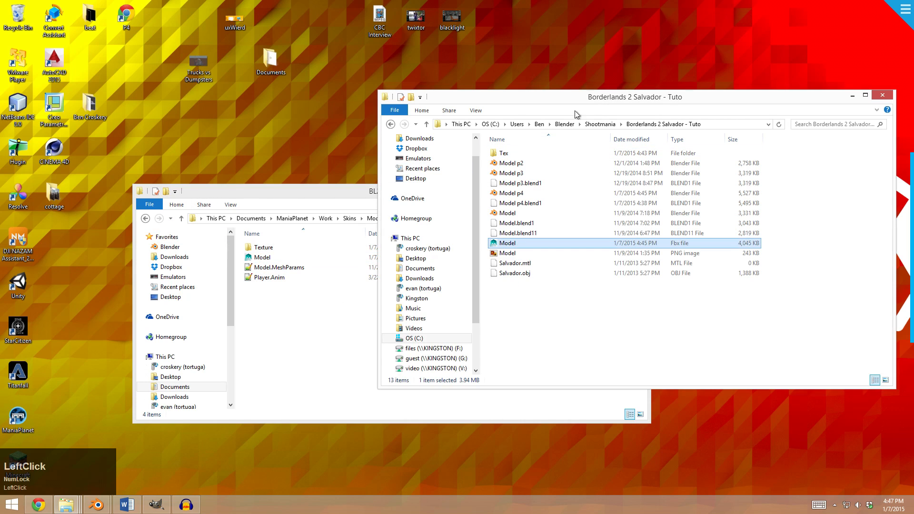
double_click(518, 153)
left_click(522, 163)
left_click(533, 174, "ctrl")
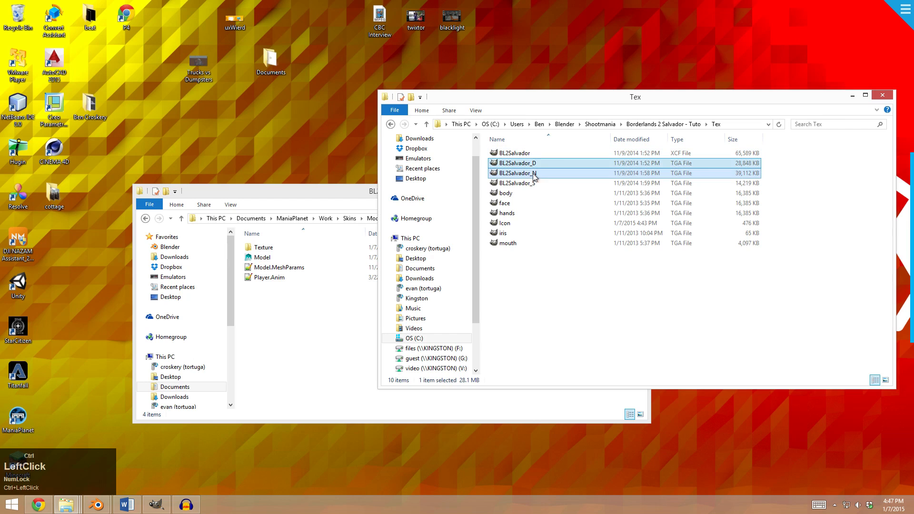
left_click(531, 184, "ctrl")
key("ctrl+c")
double_click(263, 248)
key("ctrl+v")
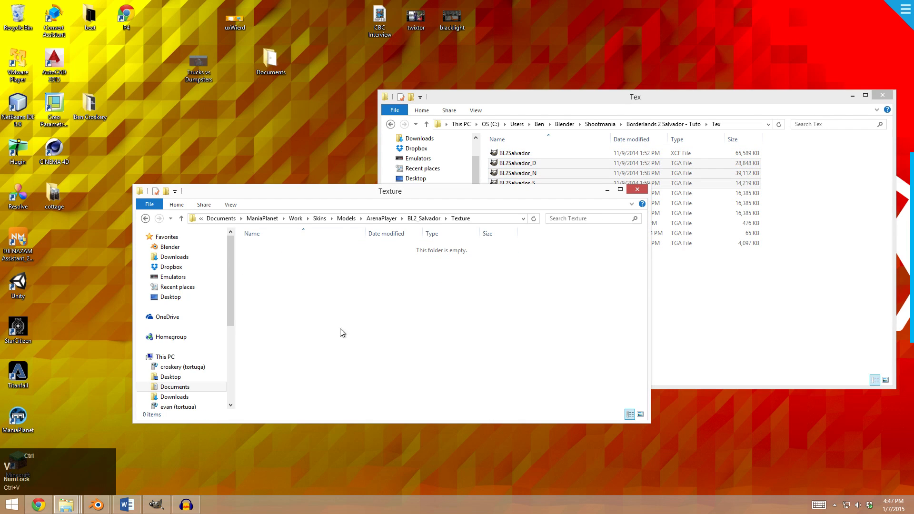
Copy the Icon TGA file from the Tex folder into the skin's Texture folder.
left_click(594, 96)
left_click(567, 301)
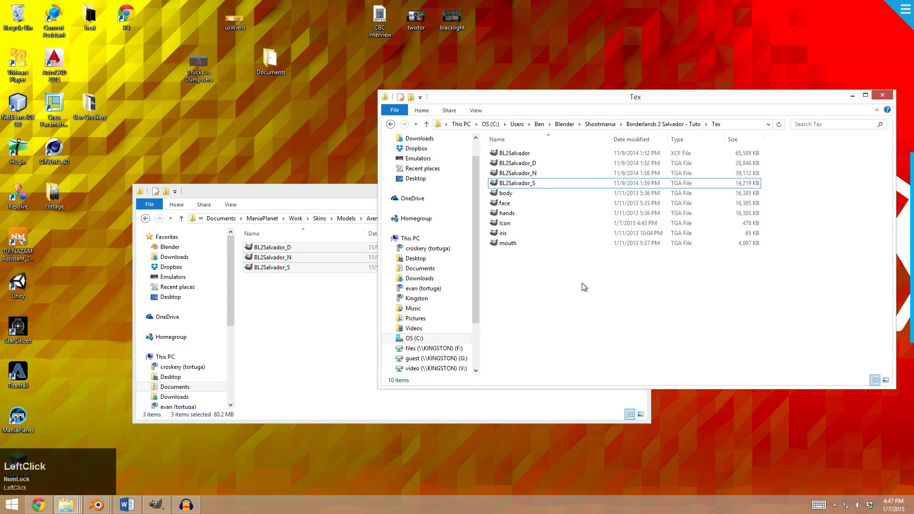
left_click(505, 224)
left_click_drag(506, 224, 332, 319)
left_click(678, 98)
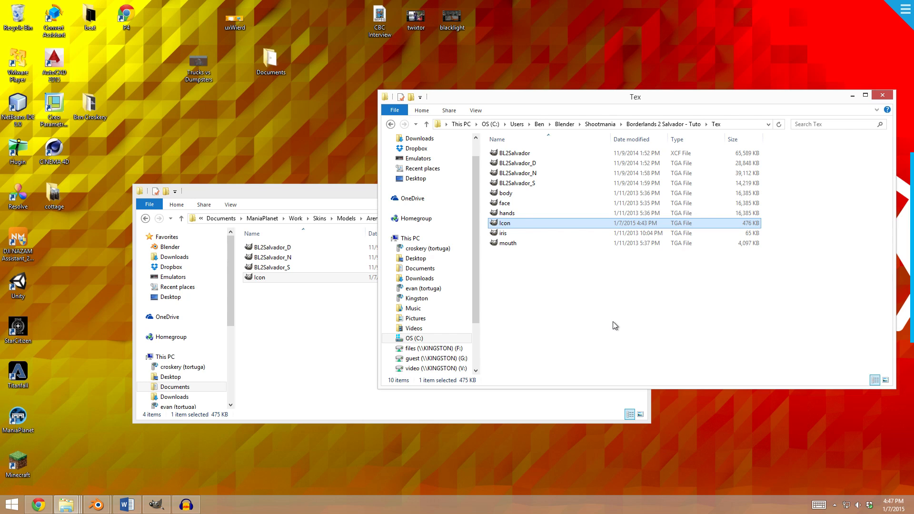
Switch to GIMP and create a new image 16 px wide and 16 px high.
left_click_drag(913, 6, 310, 0)
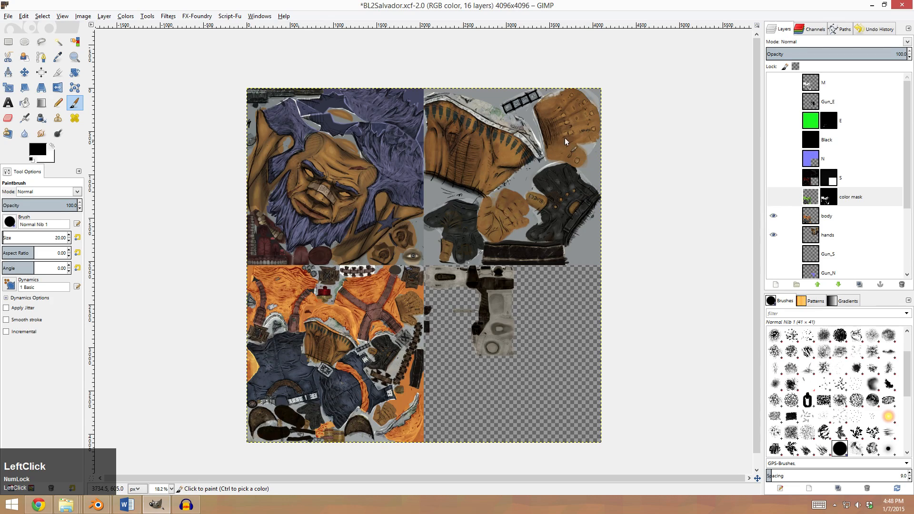
left_click(9, 16)
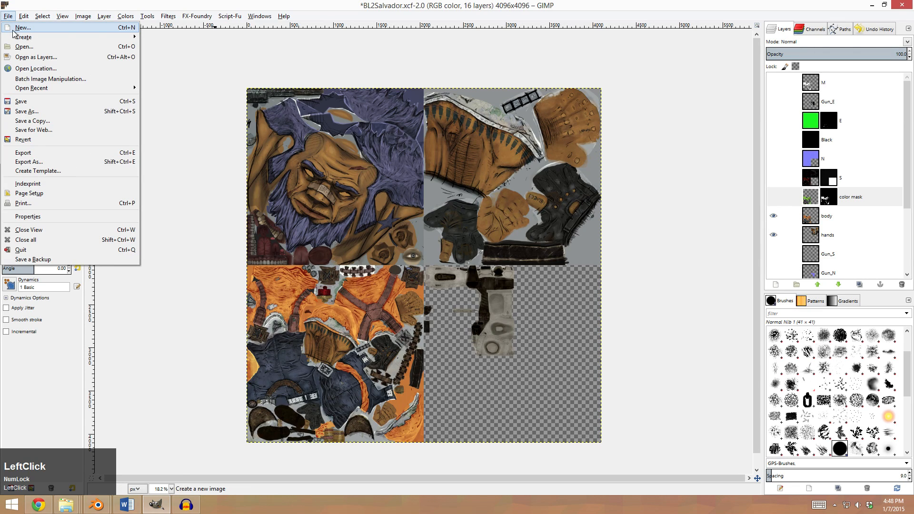
left_click(22, 28)
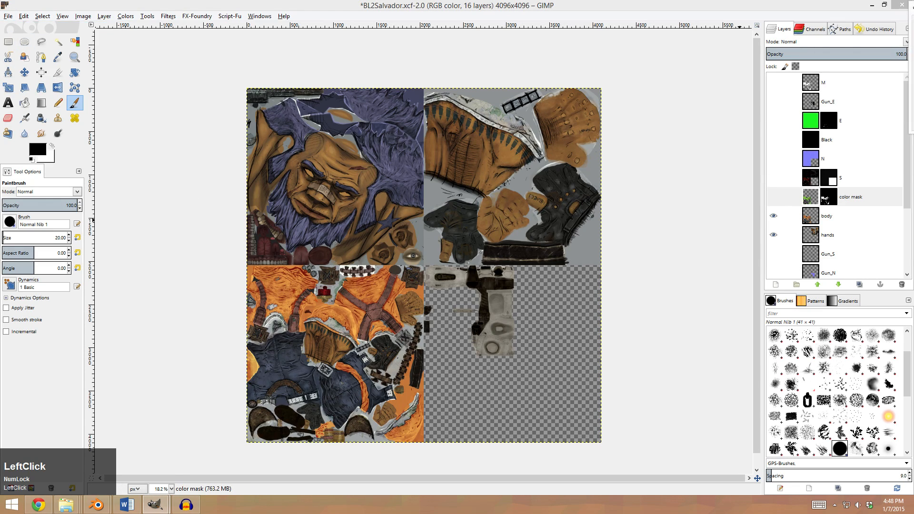
type("16")
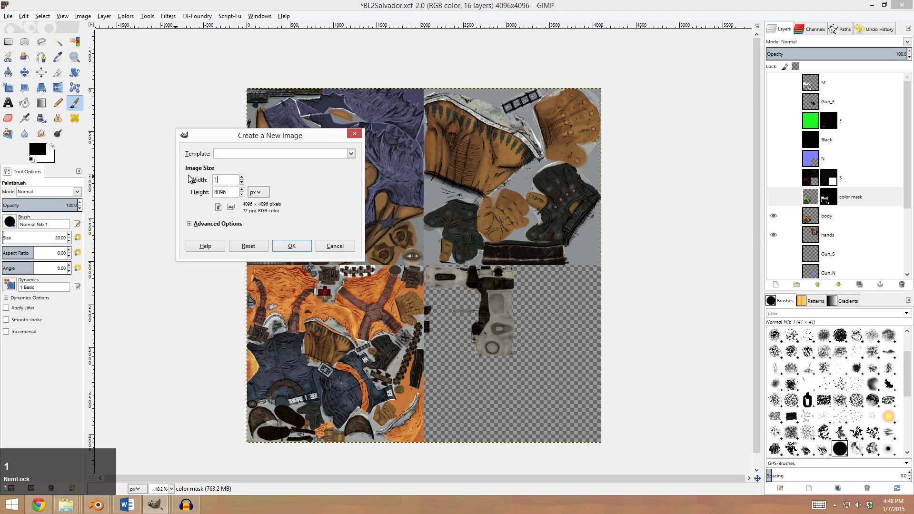
key("Tab")
type("16")
left_click(295, 246)
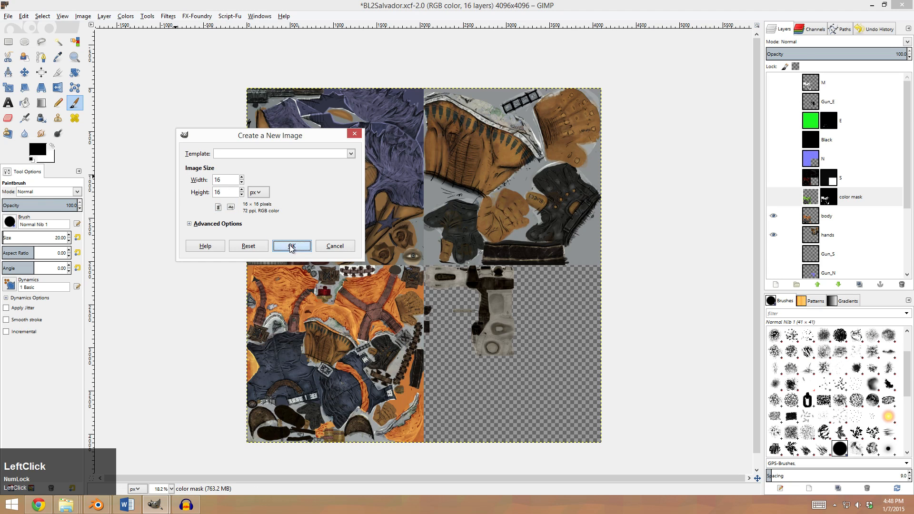
Fill the new 16 × 16 image with black using Bucket Fill.
left_click(15, 104)
left_click(25, 103)
left_click(425, 266)
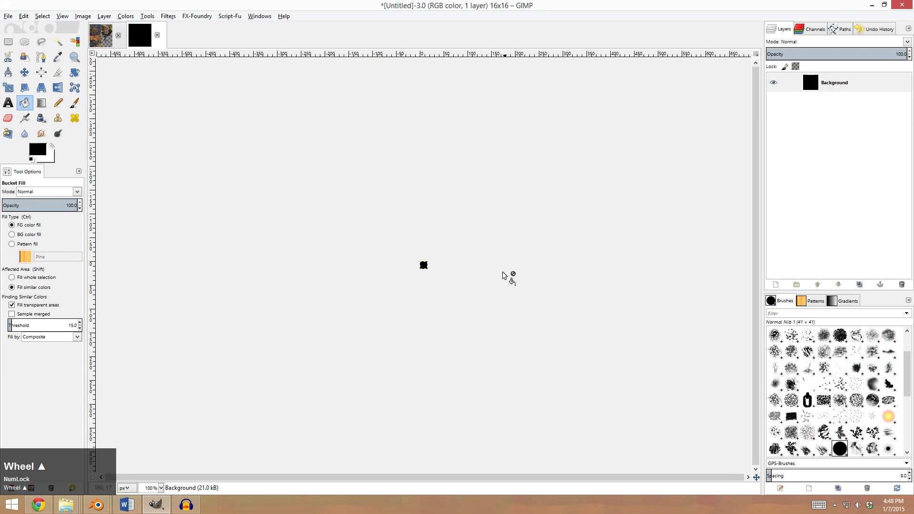
scroll(415, 252, "up", 5, "ctrl")
left_click(7, 15)
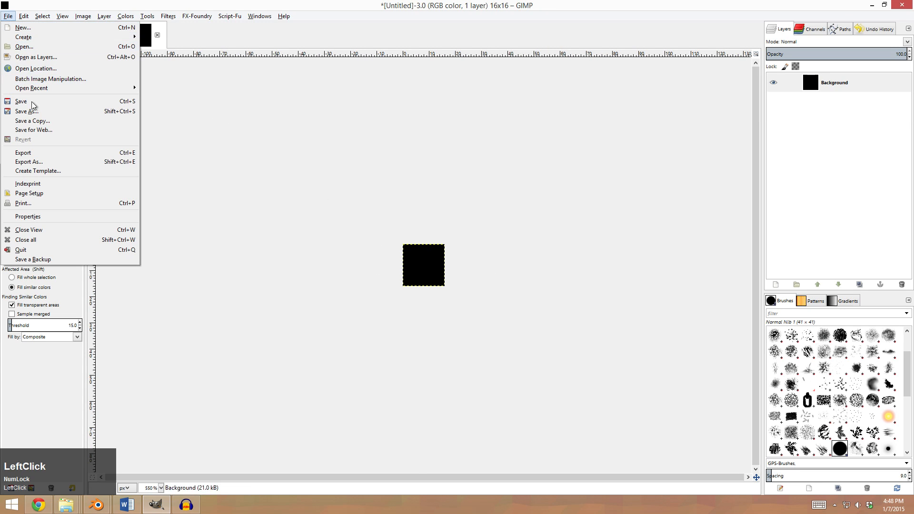
left_click(80, 177)
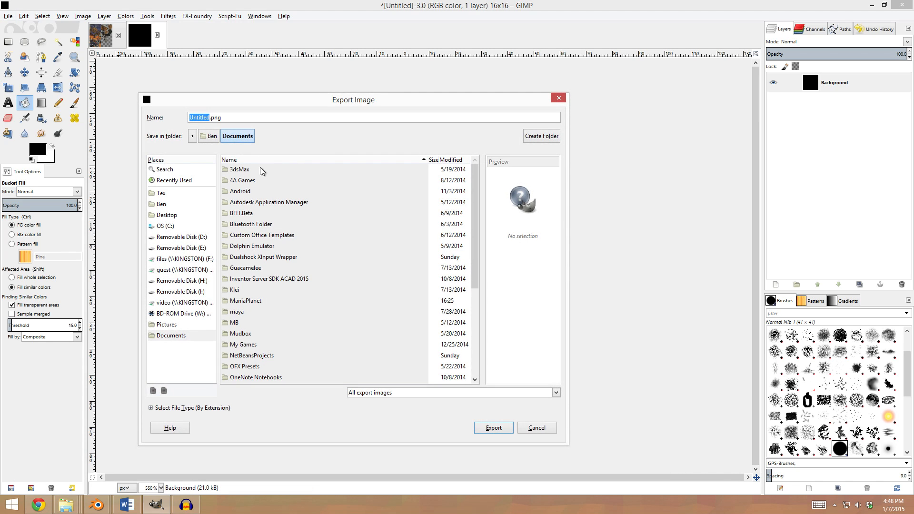
left_click_drag(231, 119, 184, 118)
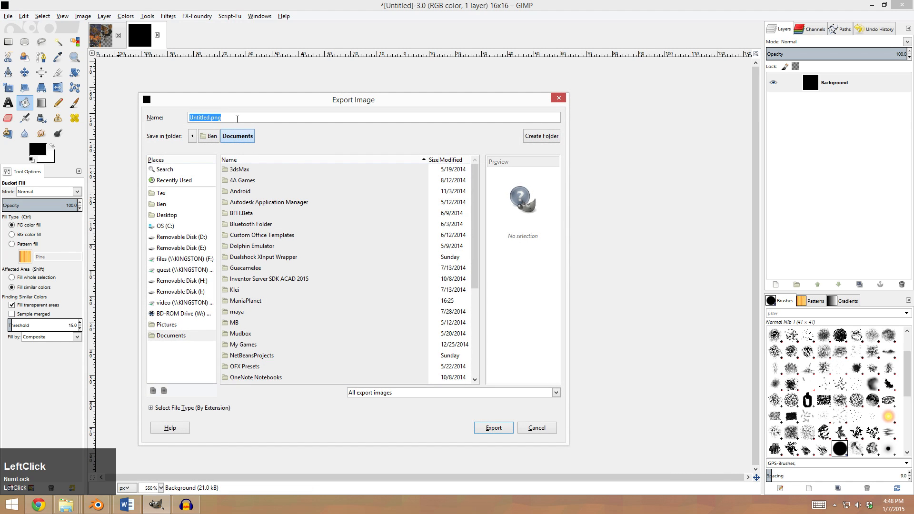
type("Bl")
type("2_Salva")
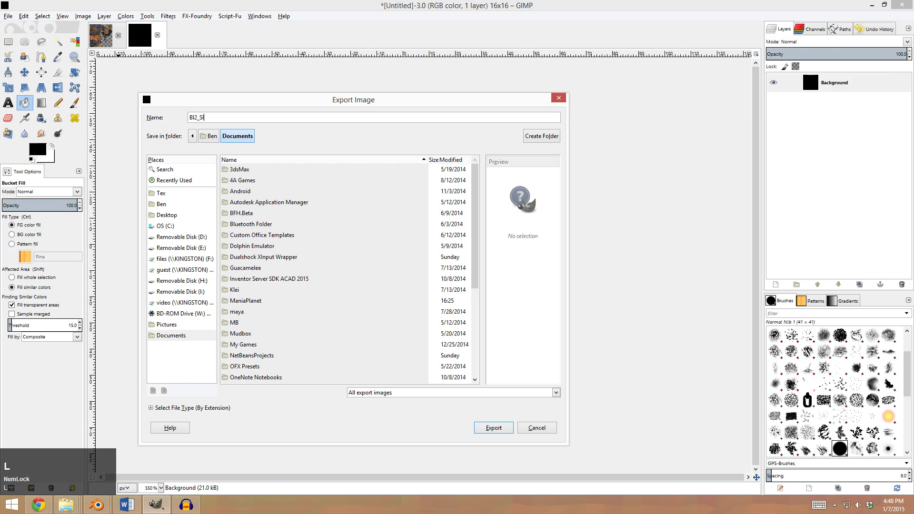
type("dor_M")
key("BackSpace")
key("BackSpace")
type("tga")
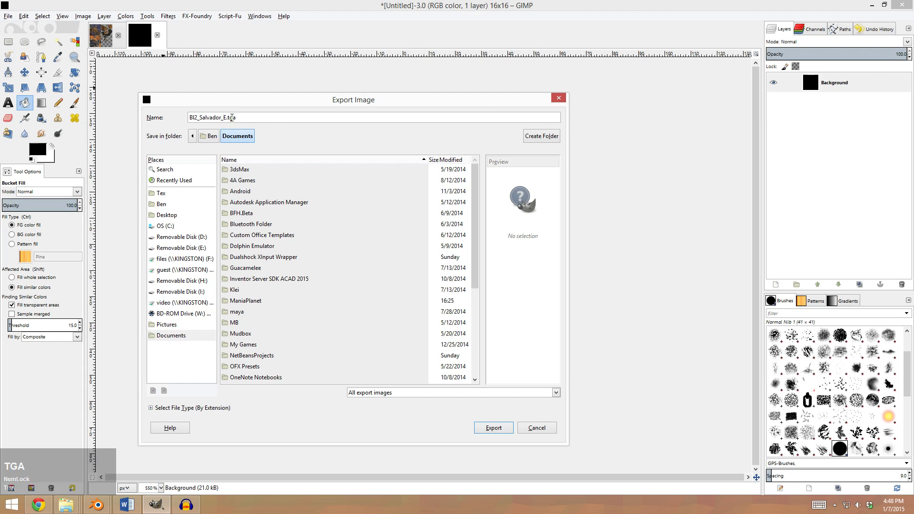
left_click(244, 117)
key("BackSpace")
type("L")
left_click(255, 117)
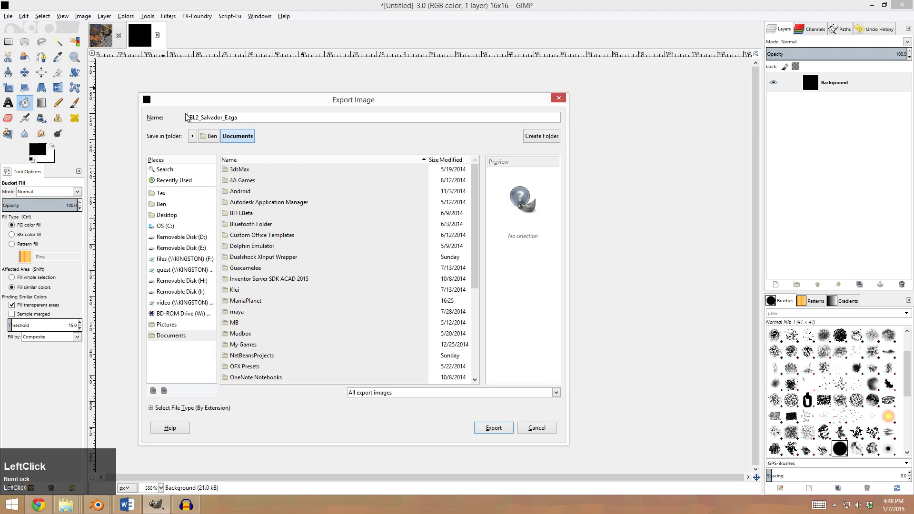
left_click(526, 429)
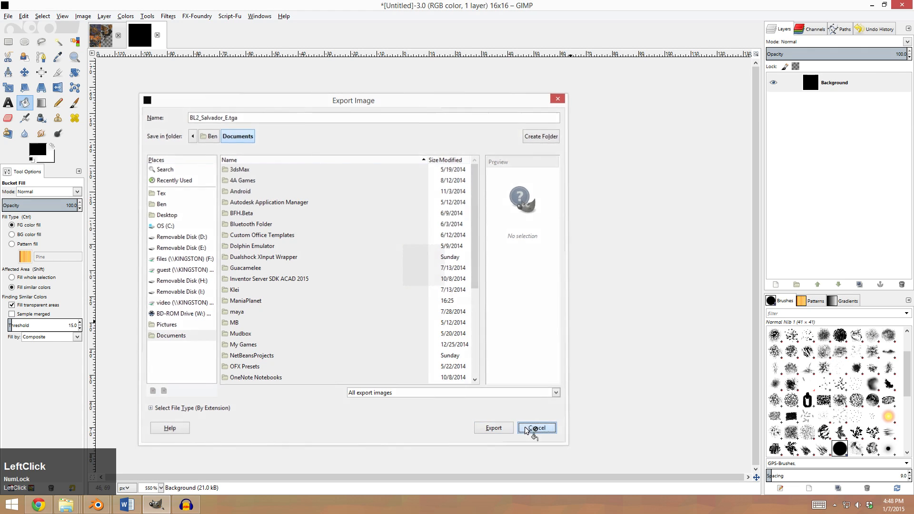
Close the untitled 16 × 16 image and discard its changes.
left_click(158, 35)
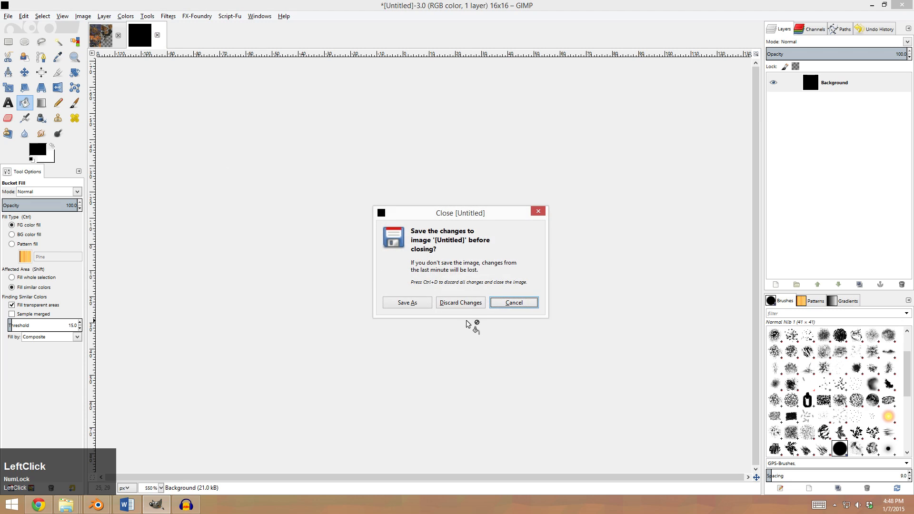
left_click(464, 303)
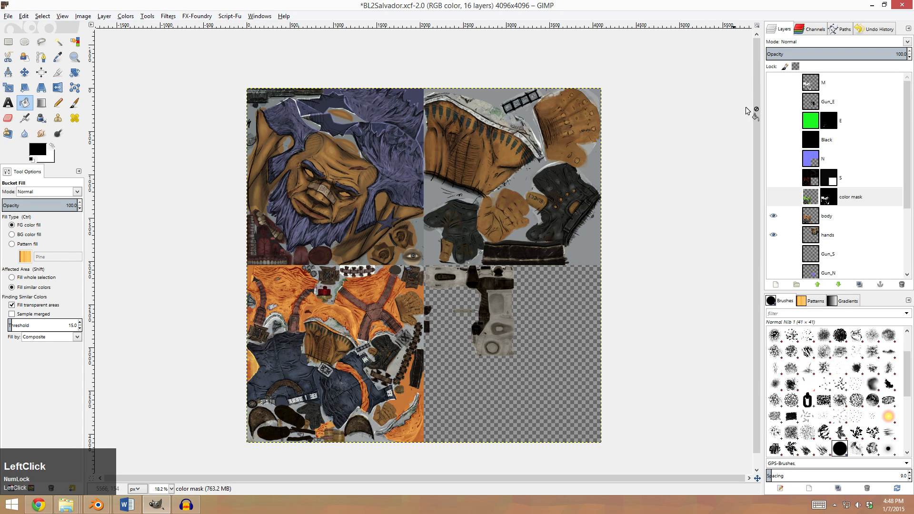
Examine the E layer's green glow areas, first against the Black layer and then over the body texture.
left_click(773, 140)
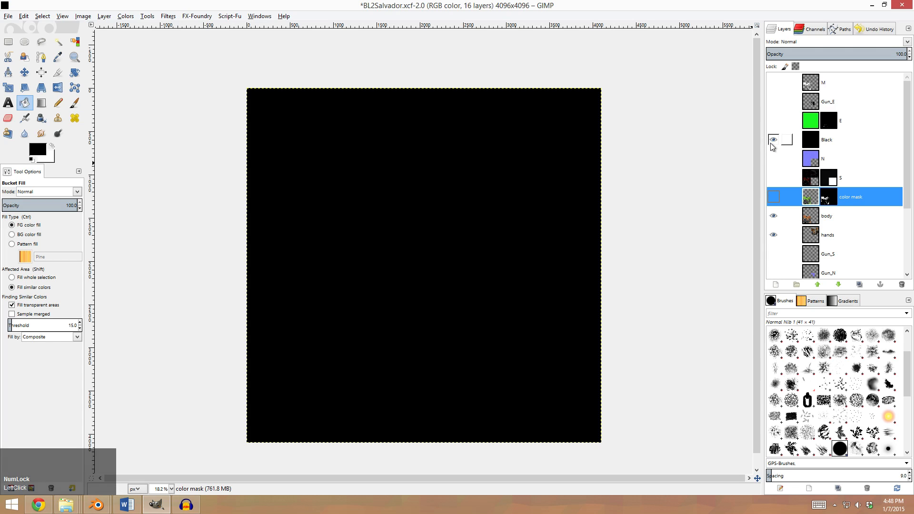
left_click(774, 122)
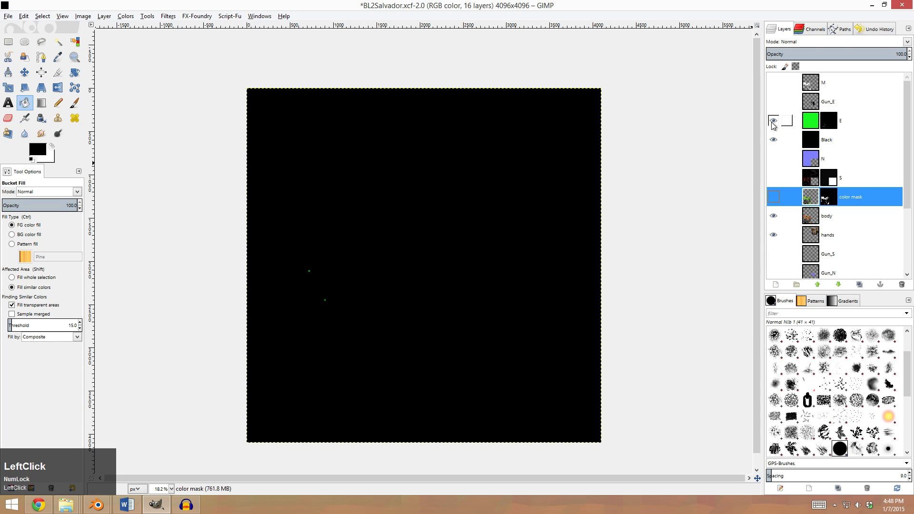
scroll(377, 337, "up", 1, "ctrl")
middle_click_drag(377, 337, 404, 305)
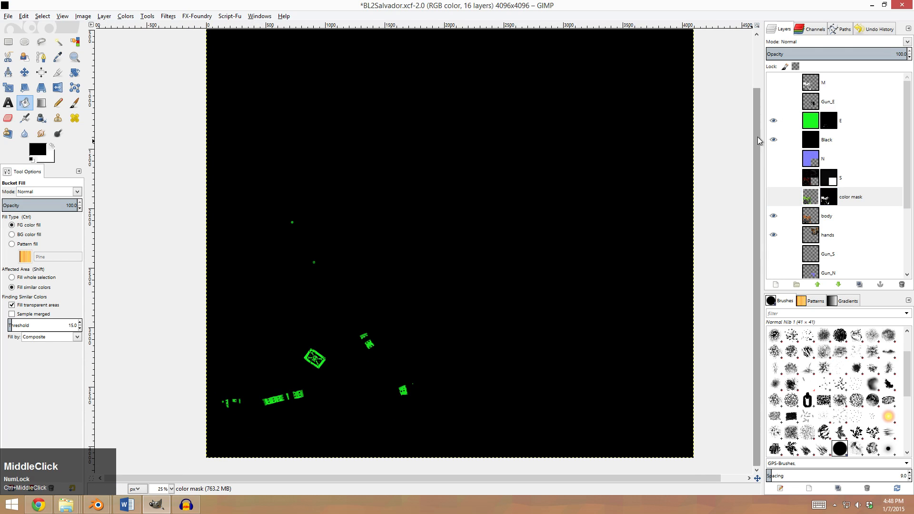
left_click(774, 140)
middle_click_drag(378, 365, 415, 333, "ctrl")
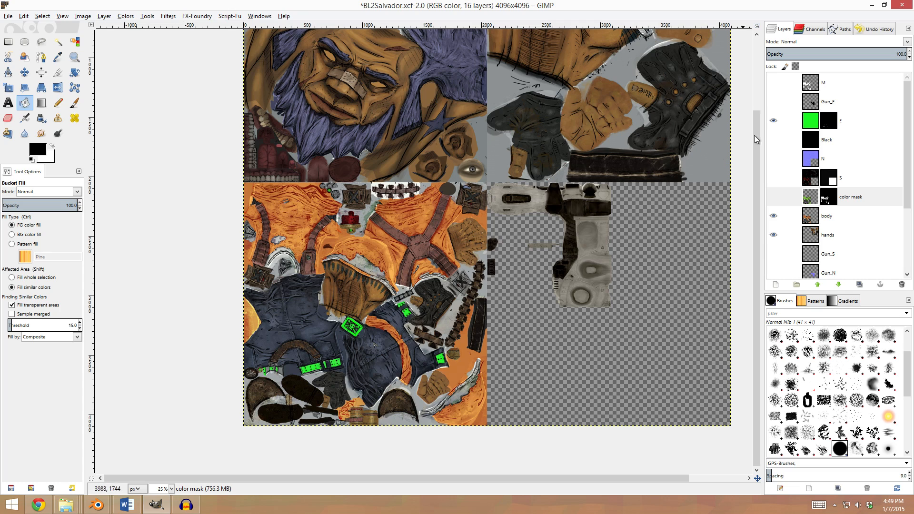
left_click(774, 140)
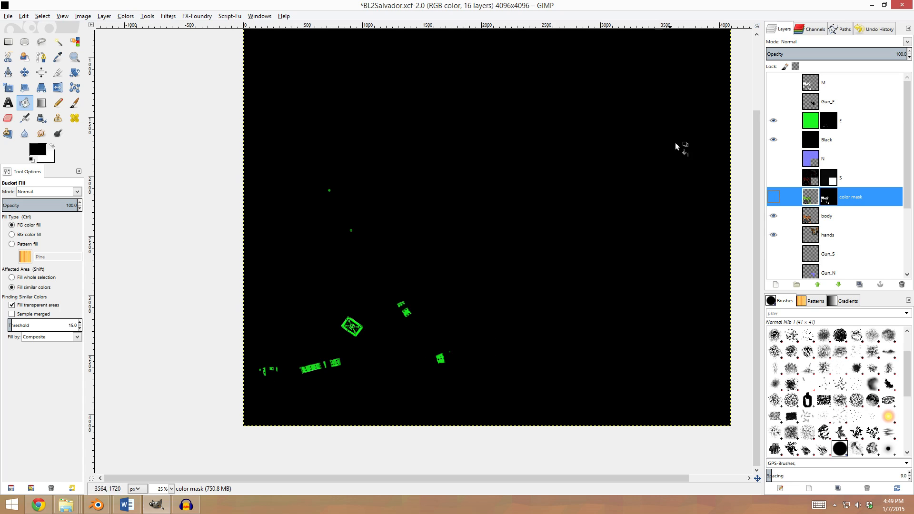
left_click(775, 140)
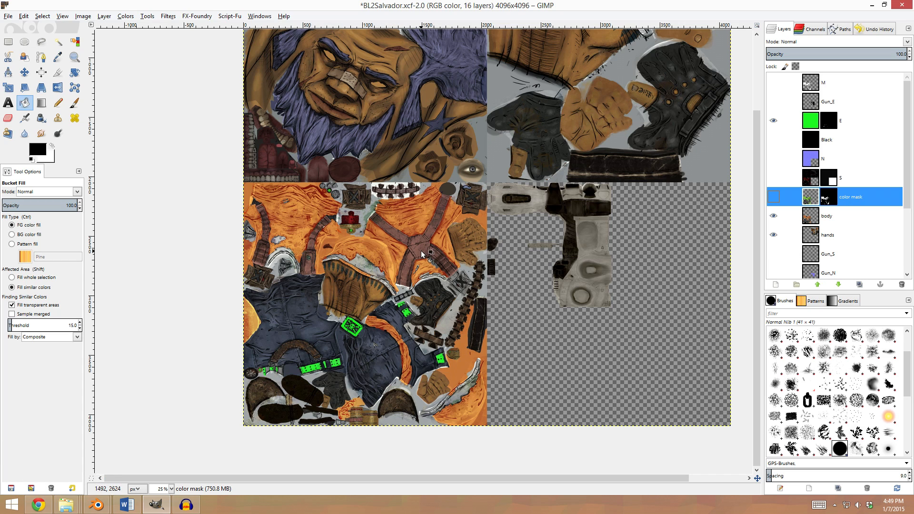
middle_click_drag(472, 230, 455, 264)
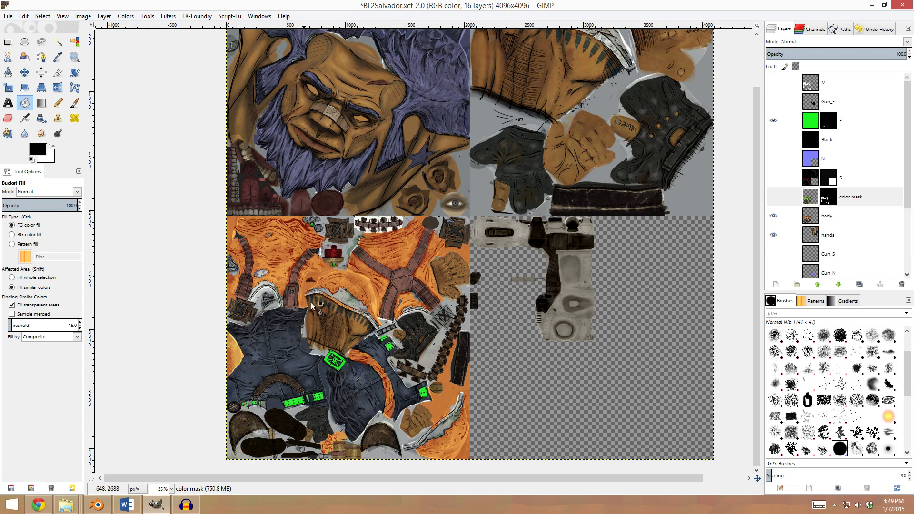
left_click(774, 121)
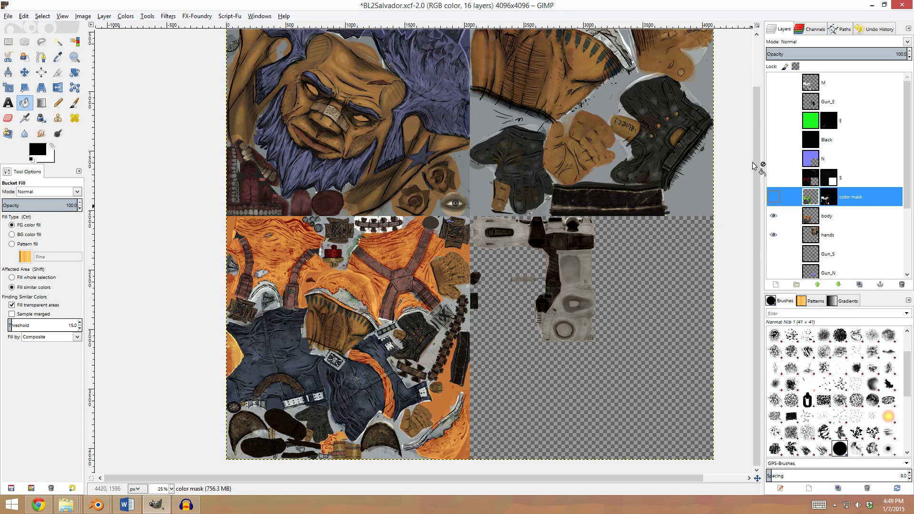
Show the color mask layer over the body texture and inspect the recolored clothing.
middle_click_drag(494, 272, 472, 281)
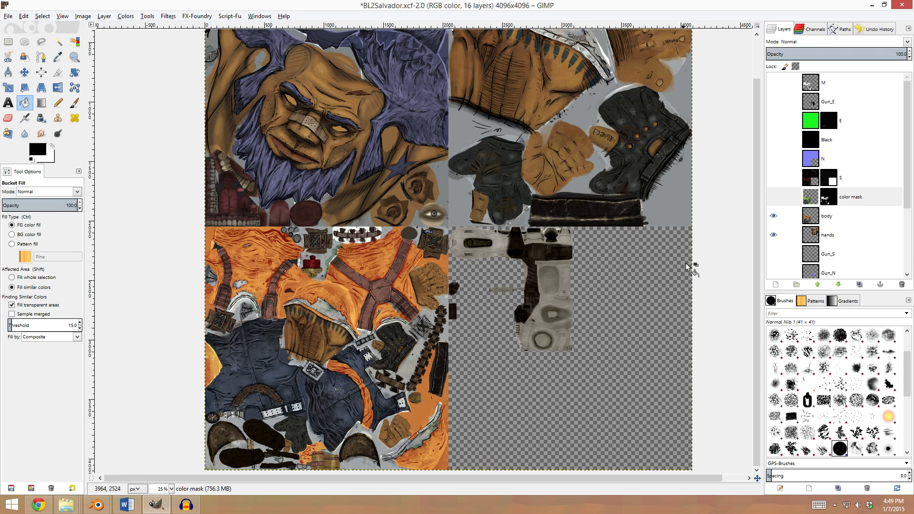
left_click(773, 197)
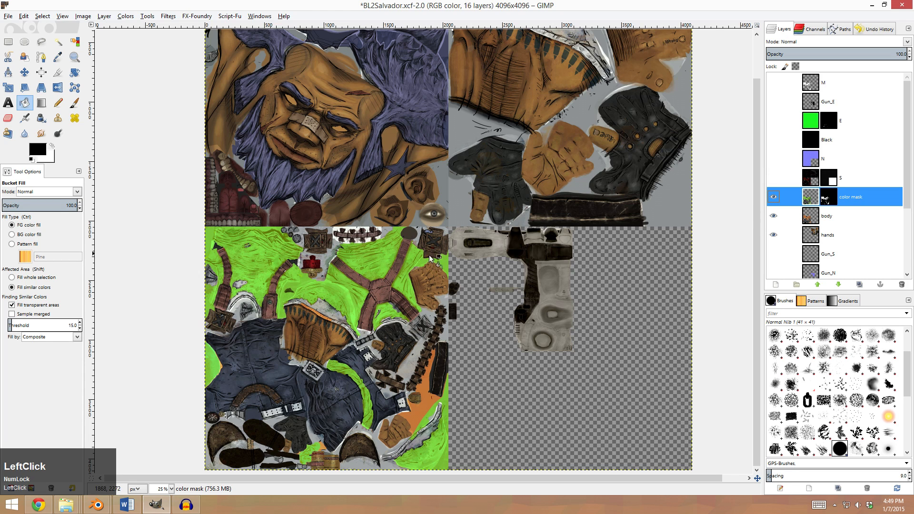
scroll(429, 294, "up", 1, "ctrl")
middle_click_drag(429, 294, 533, 217, "ctrl")
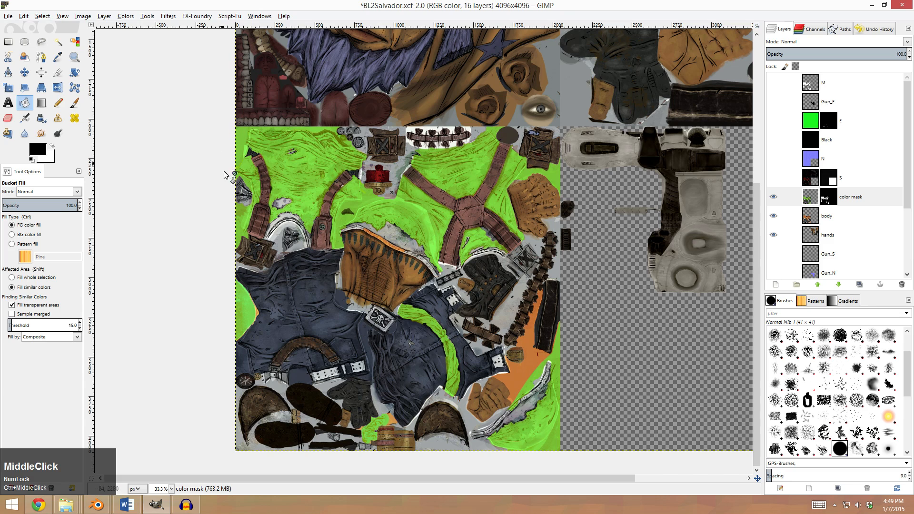
middle_click_drag(474, 176, 468, 215)
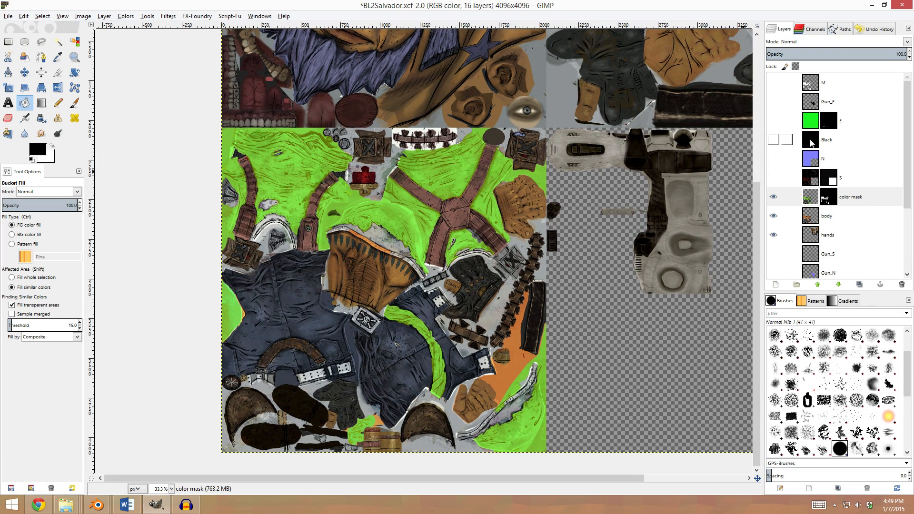
Examine the M layer's team-color areas over the clothing texture and against the Black layer.
left_click(773, 83)
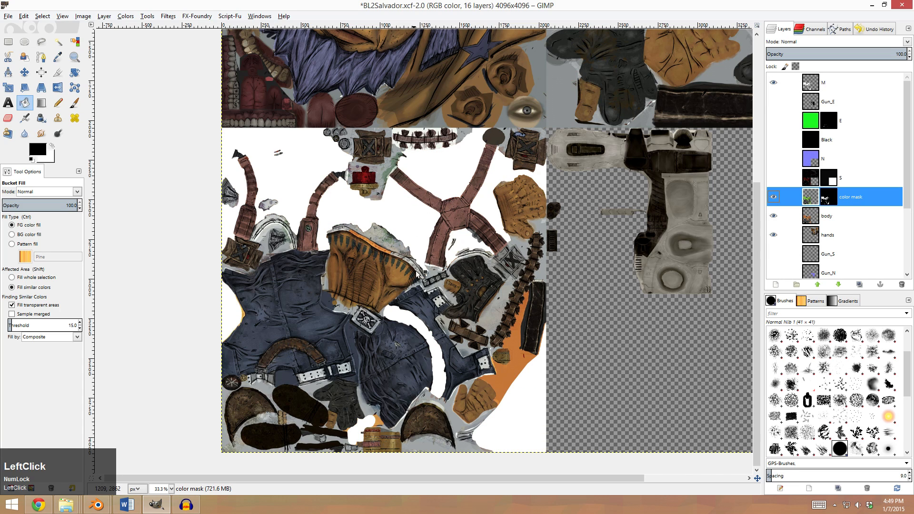
left_click(773, 140)
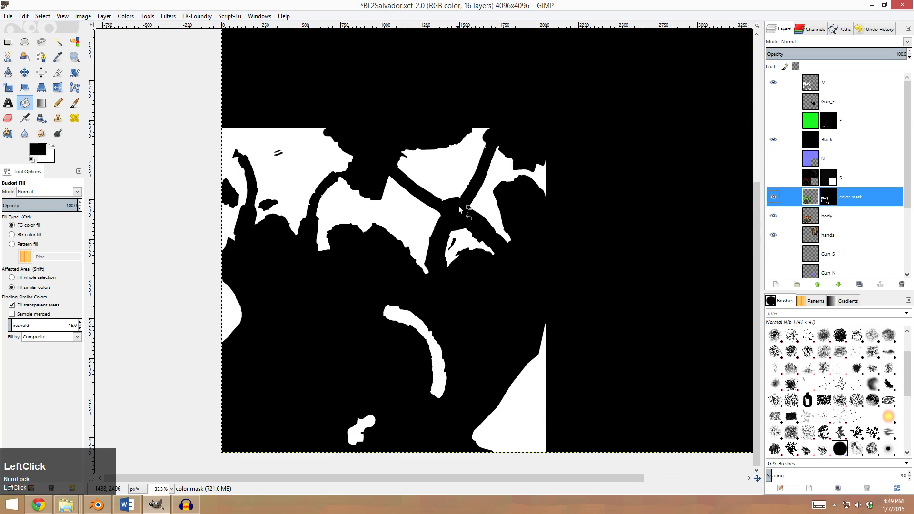
scroll(465, 204, "down", 1, "ctrl")
middle_click_drag(531, 215, 473, 154)
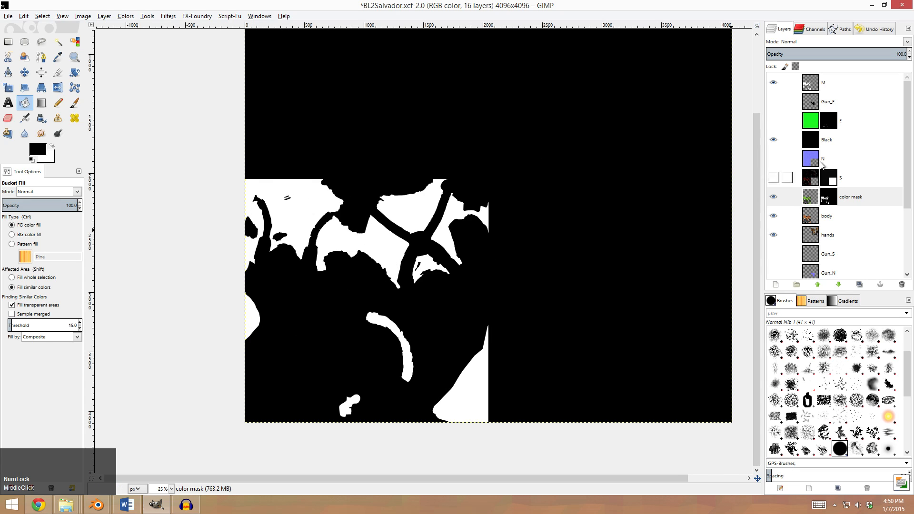
left_click(773, 82)
left_click(773, 139)
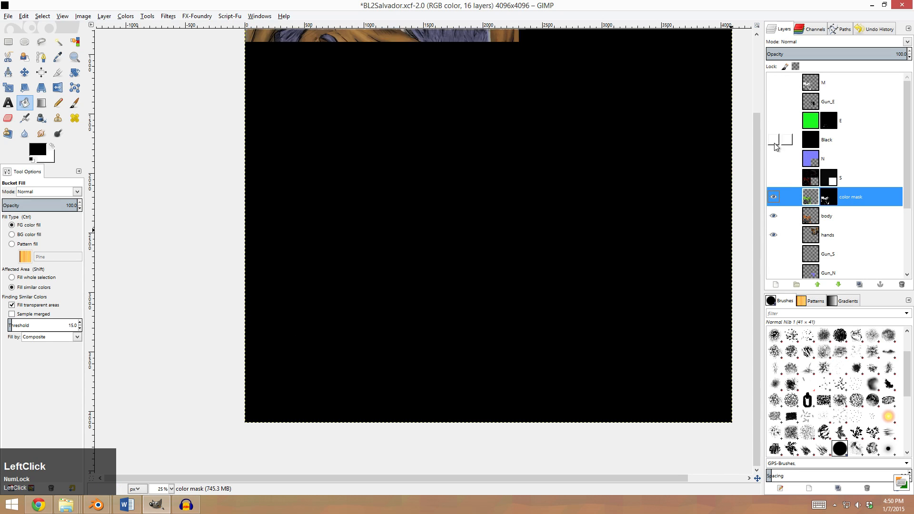
left_click(773, 83)
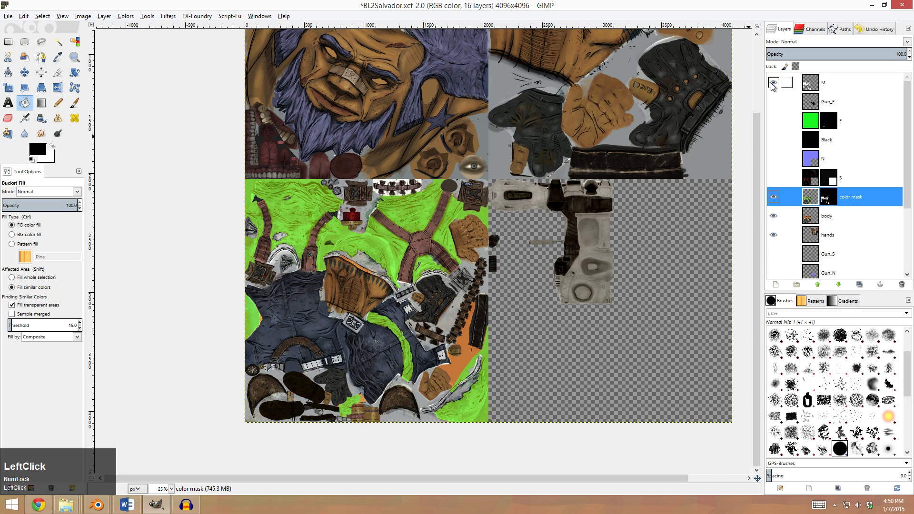
left_click(773, 139)
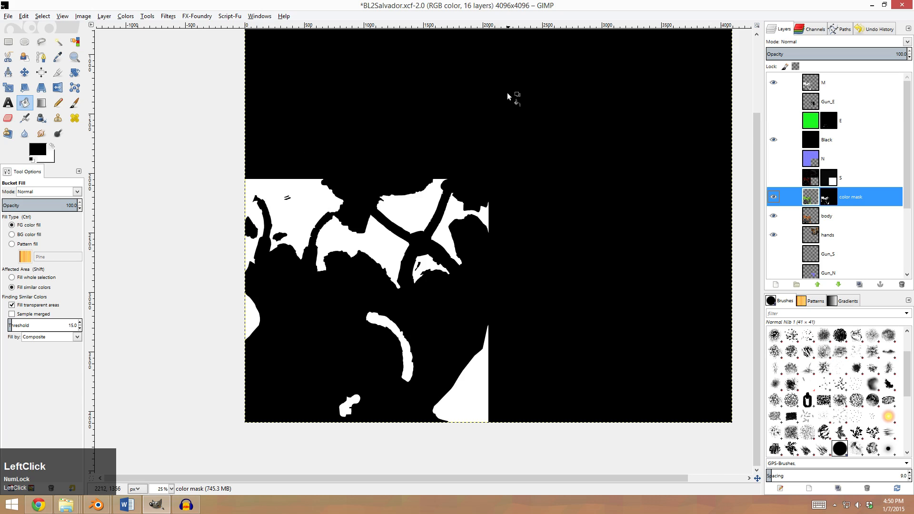
Hide the M layer and show the E layer over the Black layer.
left_click(773, 83)
left_click(773, 121)
middle_click_drag(578, 152, 413, 213)
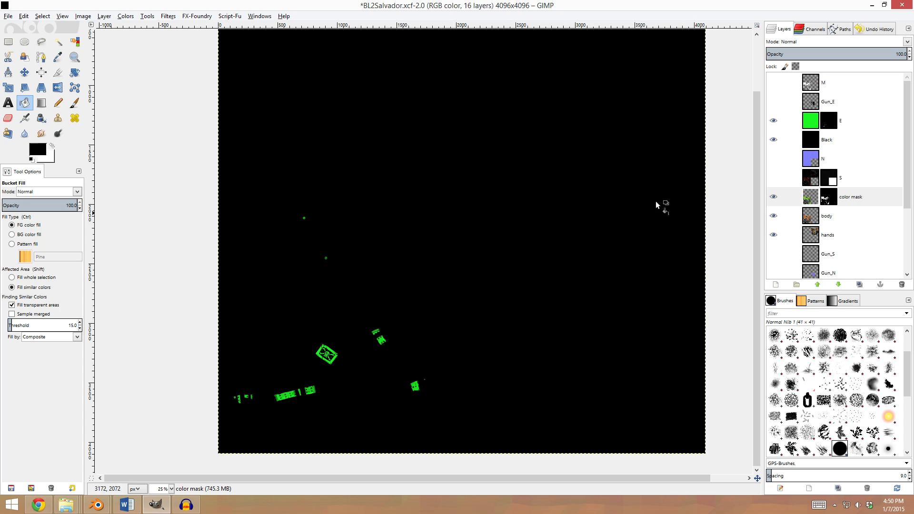
left_click(773, 121)
left_click(773, 140)
left_click(773, 120)
left_click(774, 139)
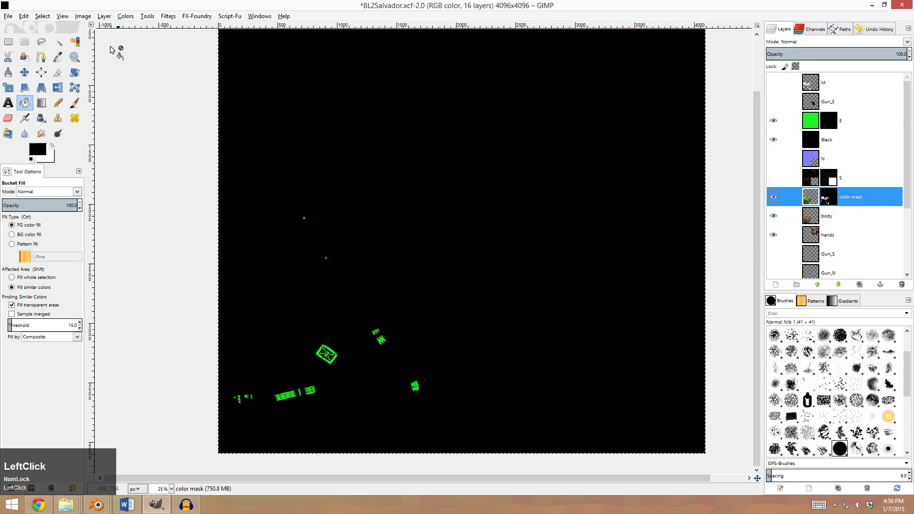
Export the image as BL2Salvador_E.tga into the Tex folder of Borderlands 2 Salvador - Tuto.
left_click(9, 17)
left_click(27, 161)
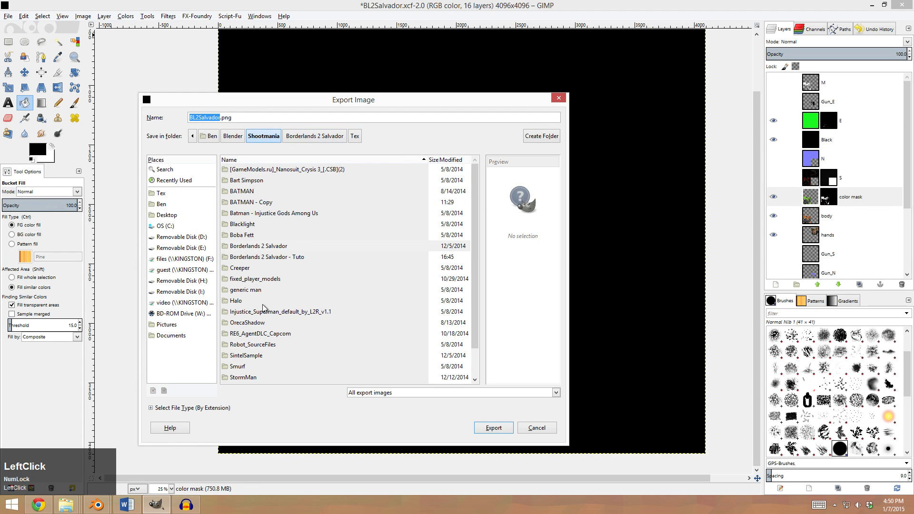
double_click(266, 257)
double_click(244, 170)
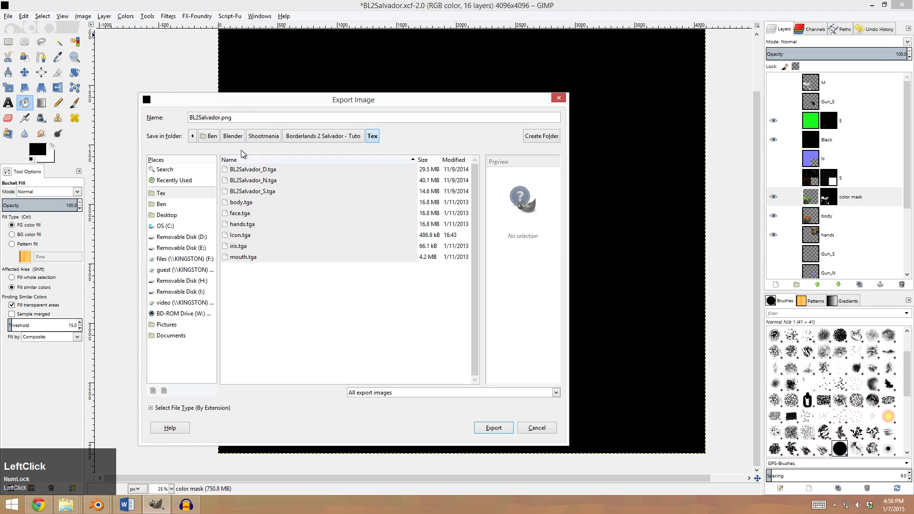
left_click(252, 169)
left_click(235, 118)
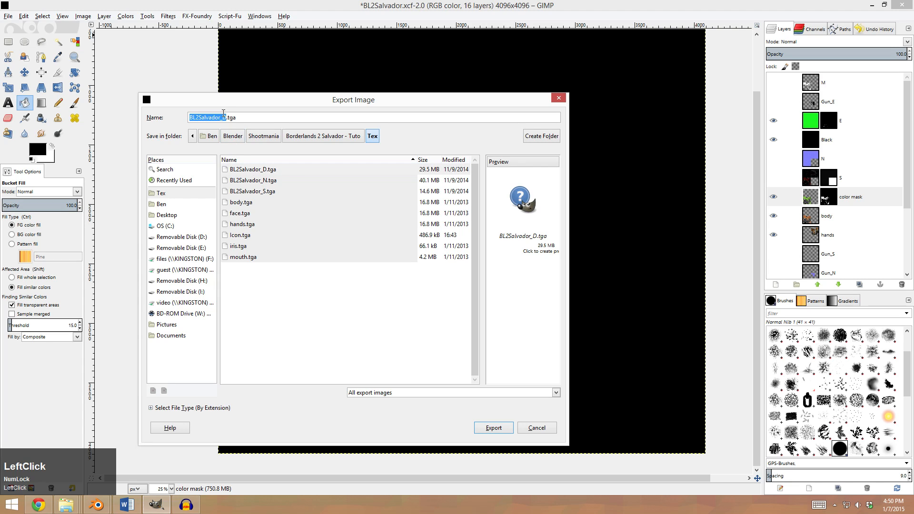
key("BackSpace")
type("E")
key("Return")
left_click(460, 292)
Show the M layer, hide the E layer, and export the image as BL2Salvador_M.tga into the Tex folder.
left_click(773, 83)
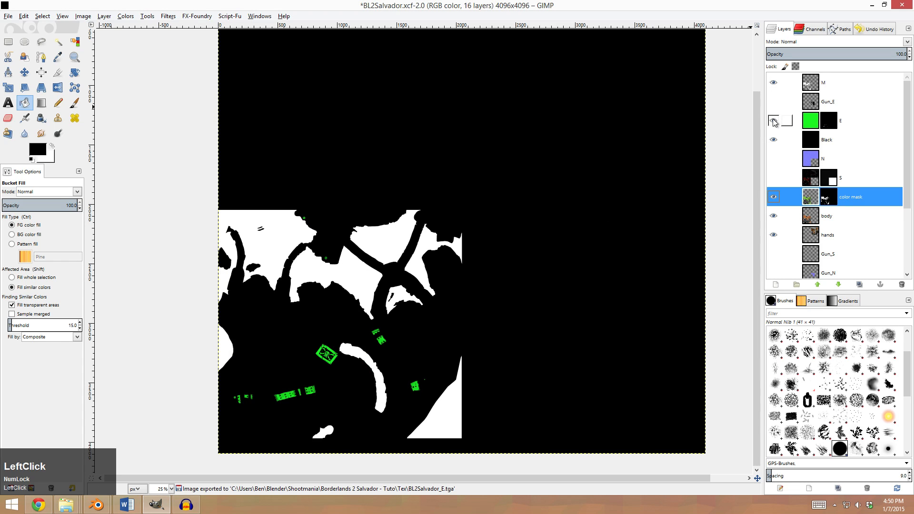
left_click(773, 121)
left_click(8, 16)
left_click(41, 190)
left_click(226, 118)
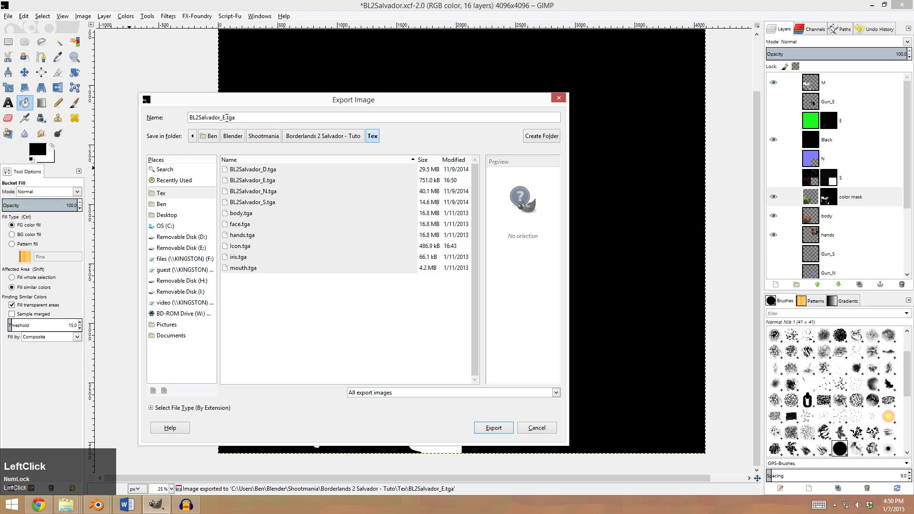
key("BackSpace")
type("M")
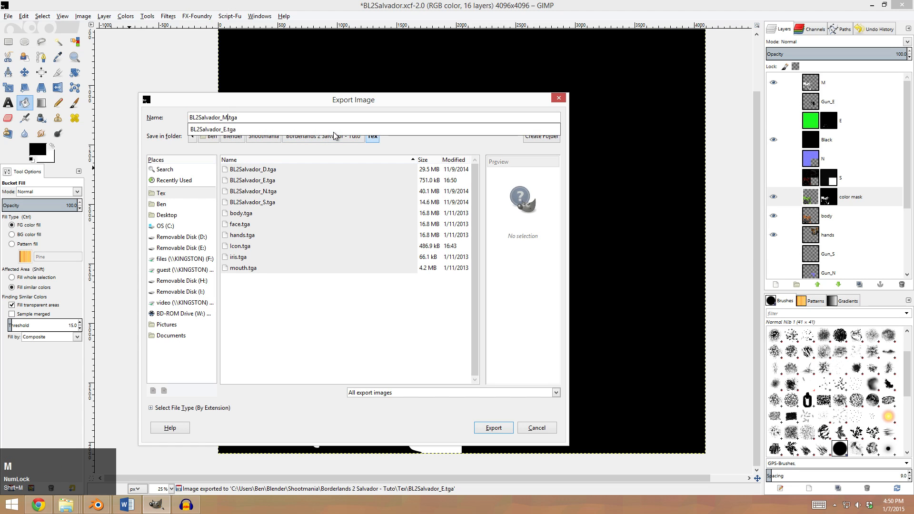
key("Return")
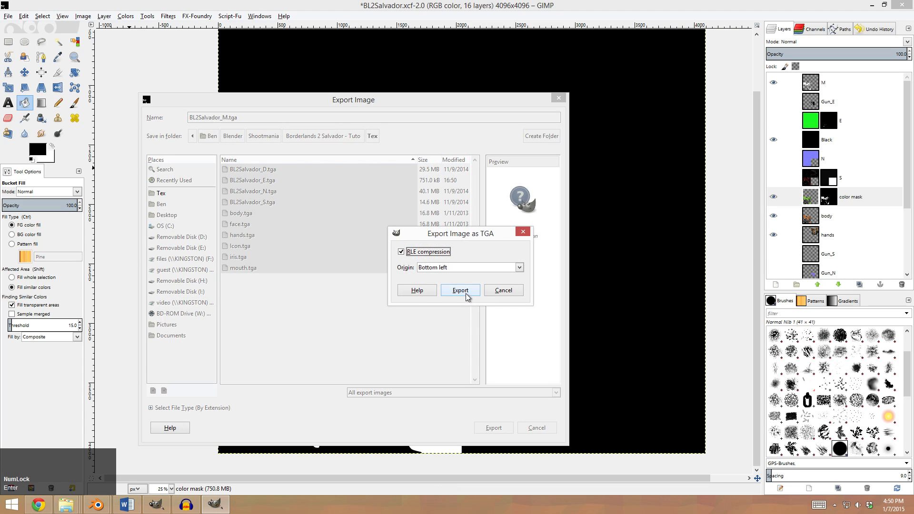
left_click(460, 290)
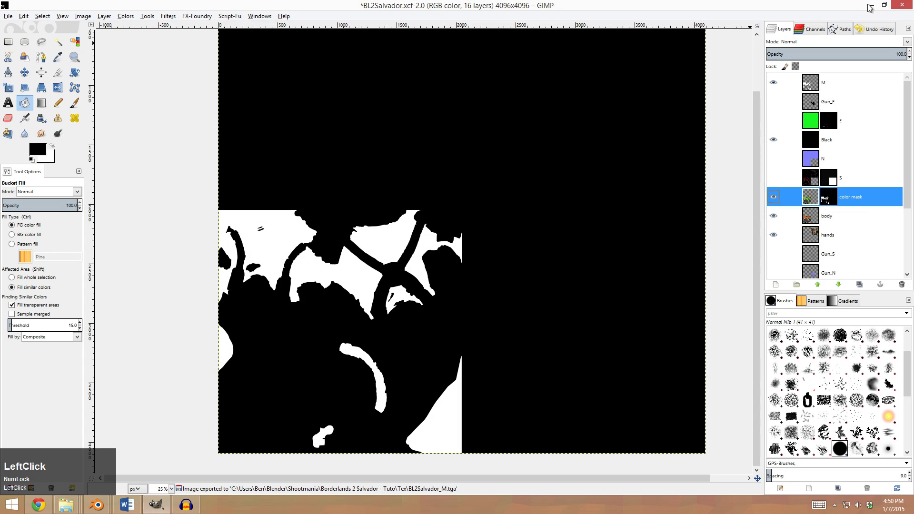
Copy BL2Salvador_E and BL2Salvador_M from Tex into the skin's Texture folder and return to the BL2_Salvador folder.
left_click(872, 5)
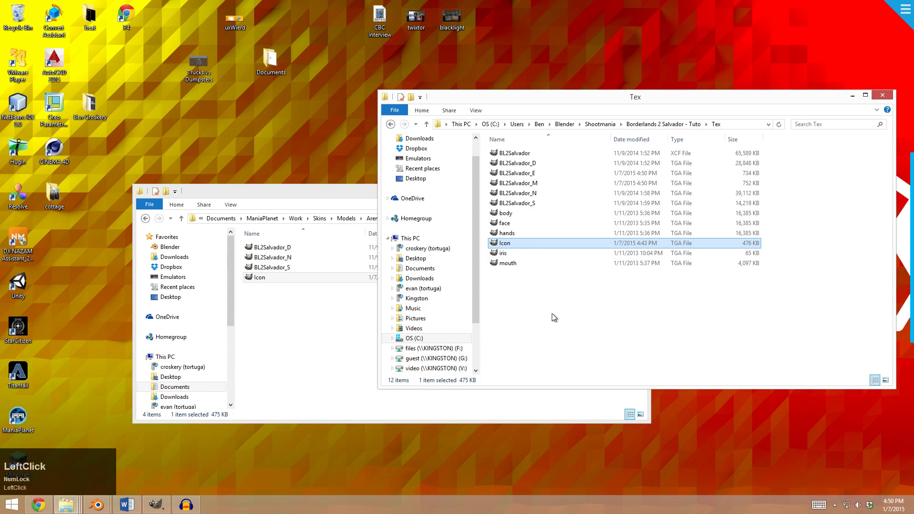
left_click(538, 183)
left_click(534, 173, "ctrl")
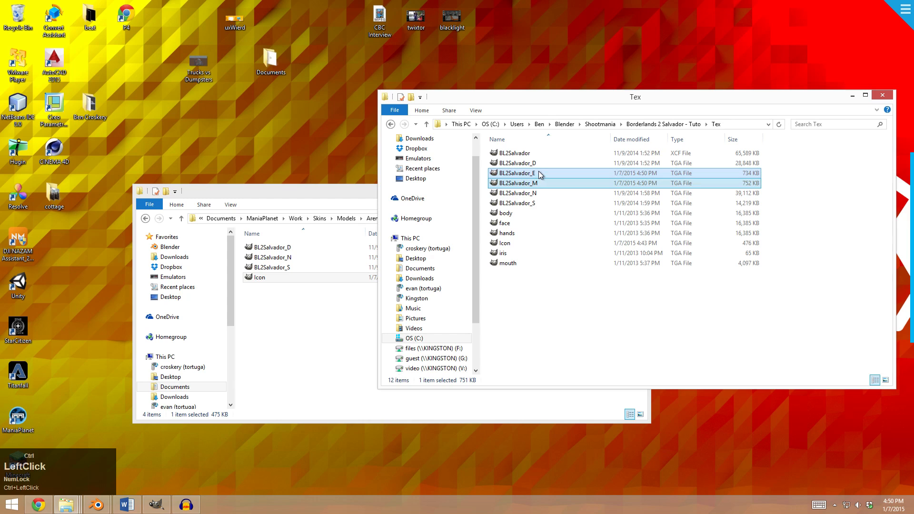
left_click_drag(534, 176, 280, 348)
left_click(281, 347)
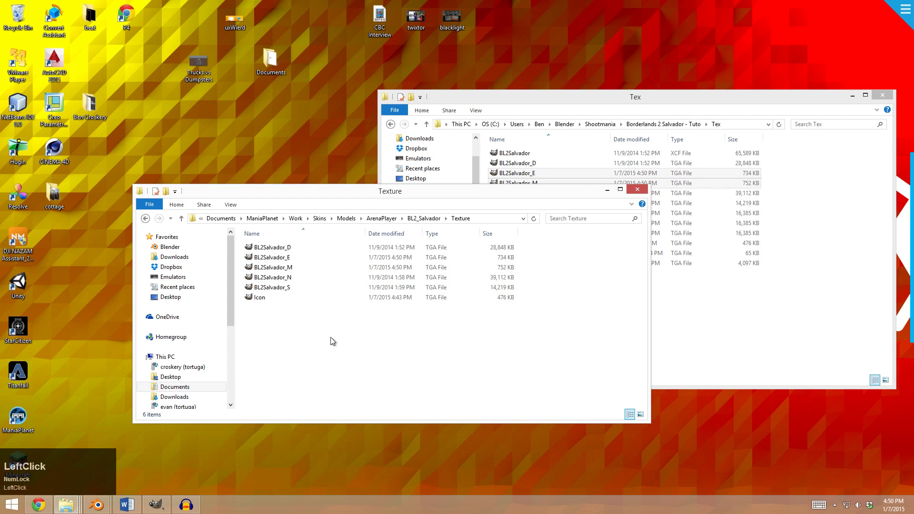
left_click(146, 218)
left_click(391, 337)
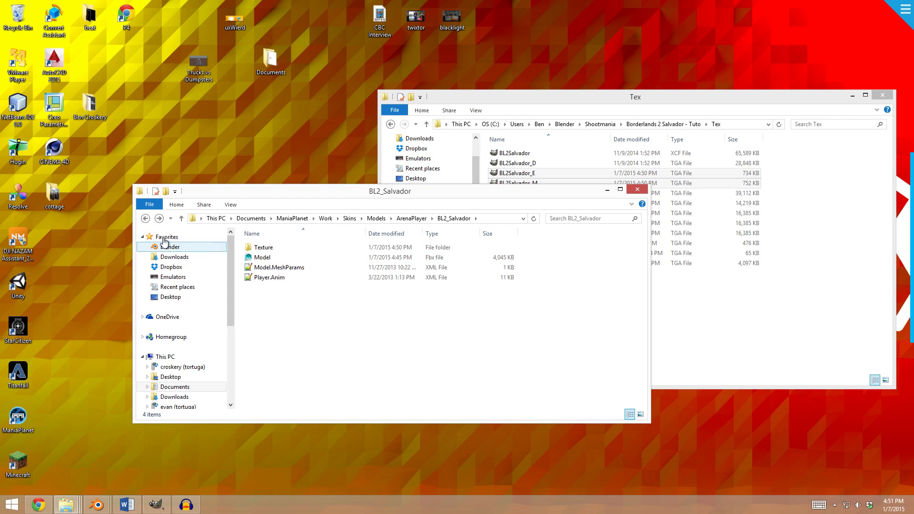
Copy the AnimSet FBX file from BL2_Salvador - finished into the BL2_Salvador folder.
left_click(146, 220)
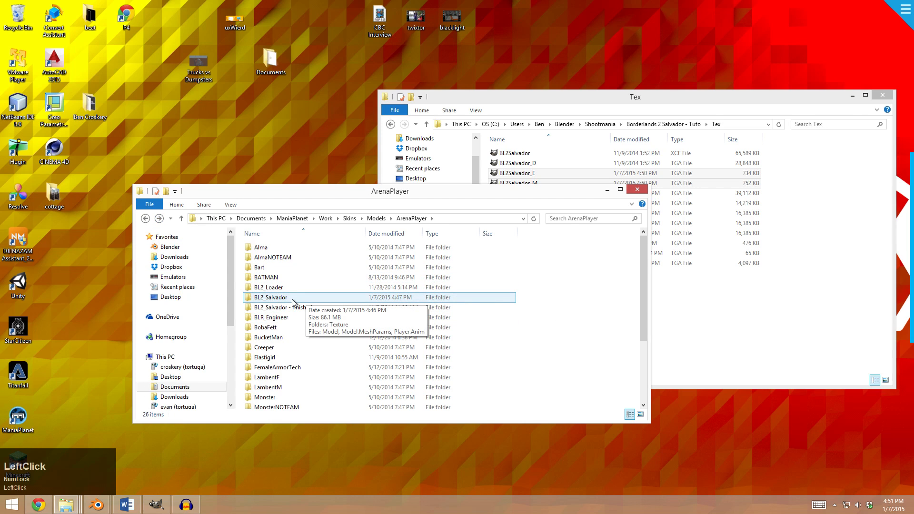
double_click(283, 302)
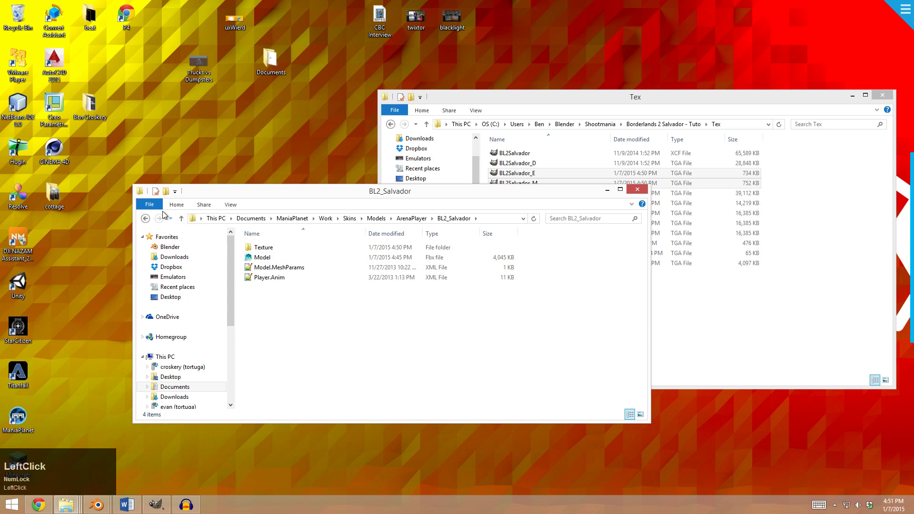
left_click(147, 220)
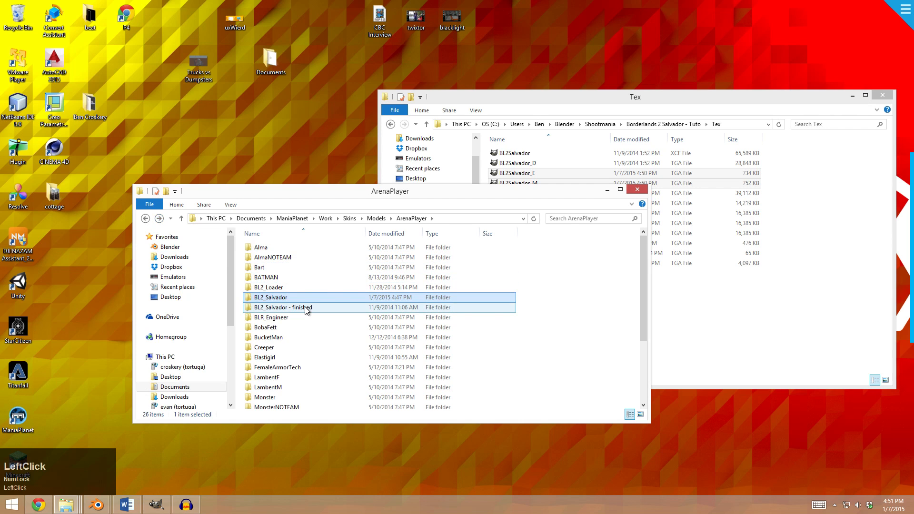
double_click(305, 311)
left_click(283, 260)
key("ctrl+c")
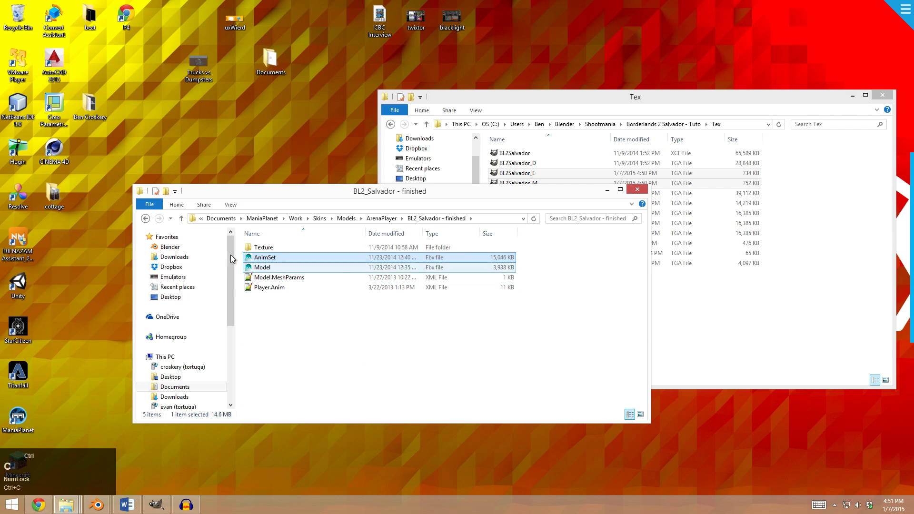
left_click(147, 219)
double_click(274, 297)
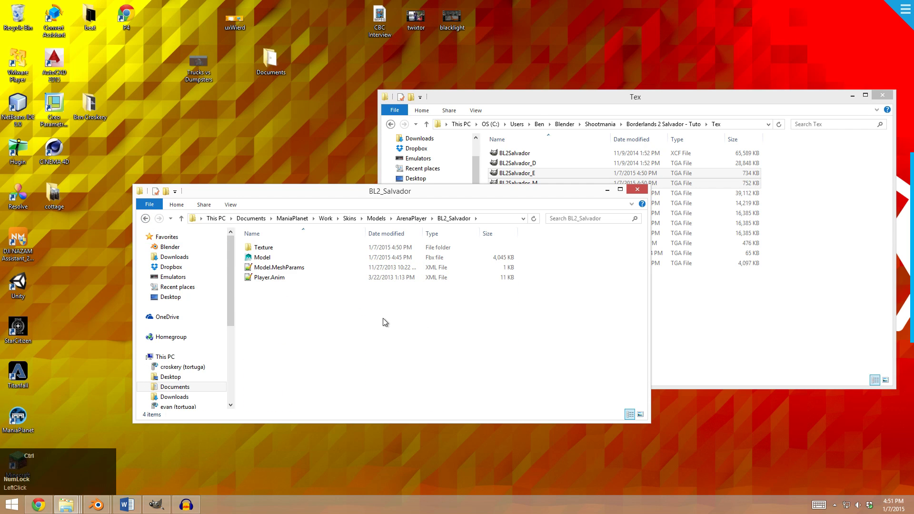
key("ctrl+v")
left_click(331, 344)
Check the Smurf and SintelSample skin folders in ArenaPlayer for their AnimSet files.
left_click(146, 218)
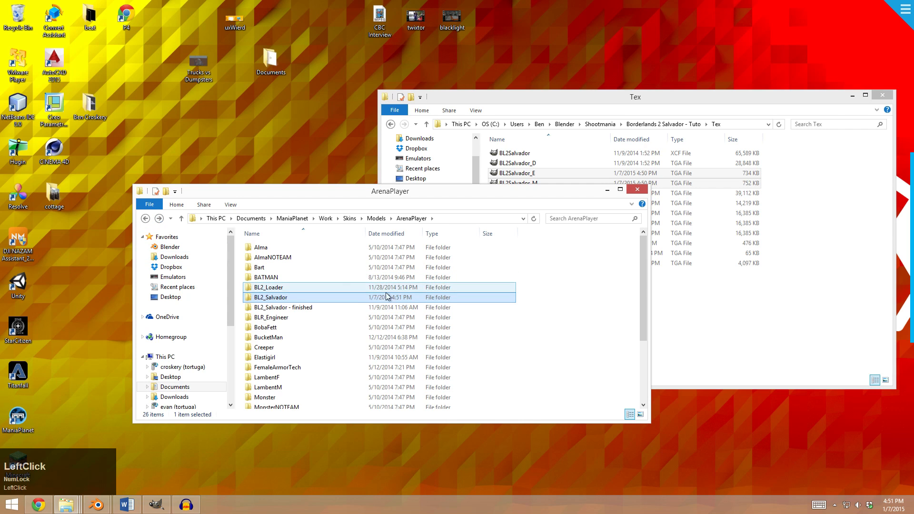
scroll(345, 301, "down", 3)
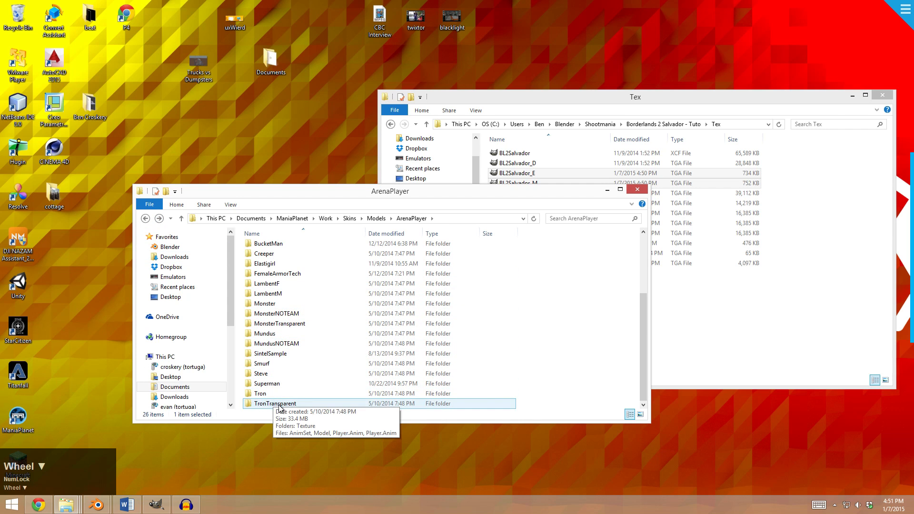
double_click(263, 364)
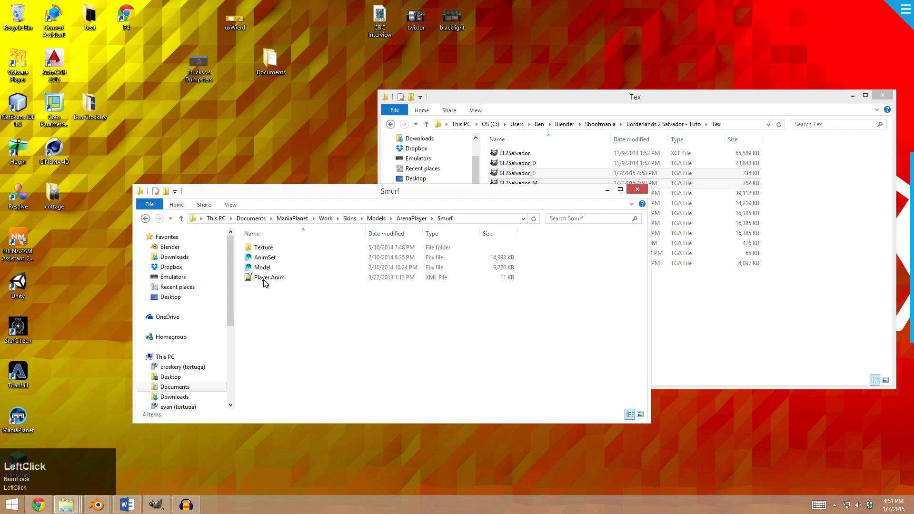
left_click(145, 218)
double_click(269, 390)
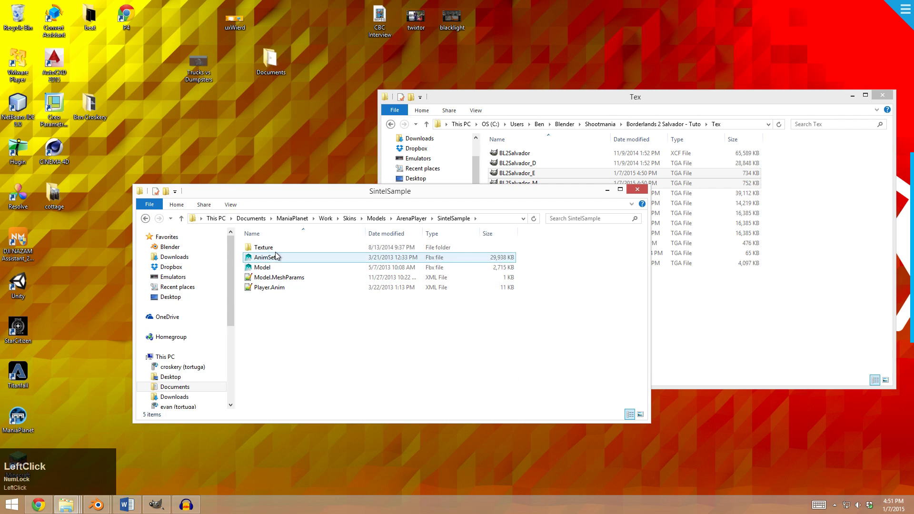
left_click(146, 218)
scroll(284, 344, "down", 2)
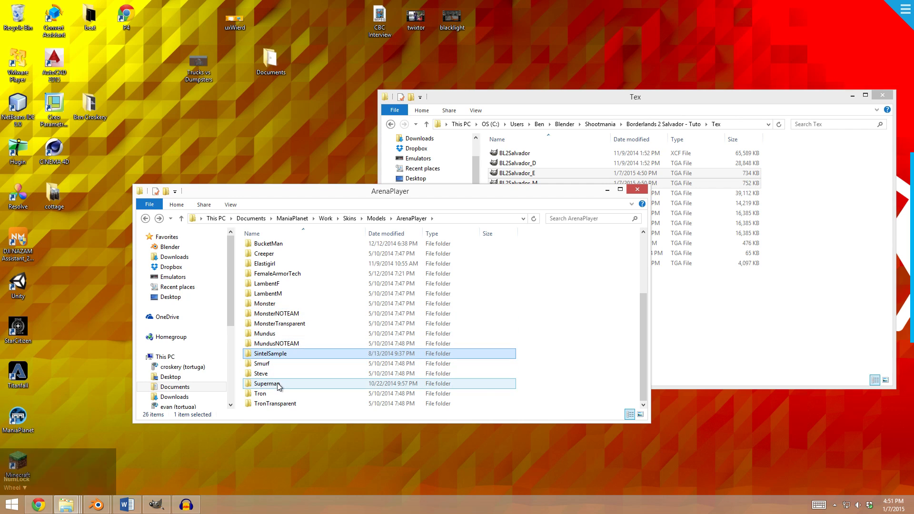
Look up the AnimSet file in the StormMan folder under Shootmania and return to the Shootmania folder.
left_click(633, 112)
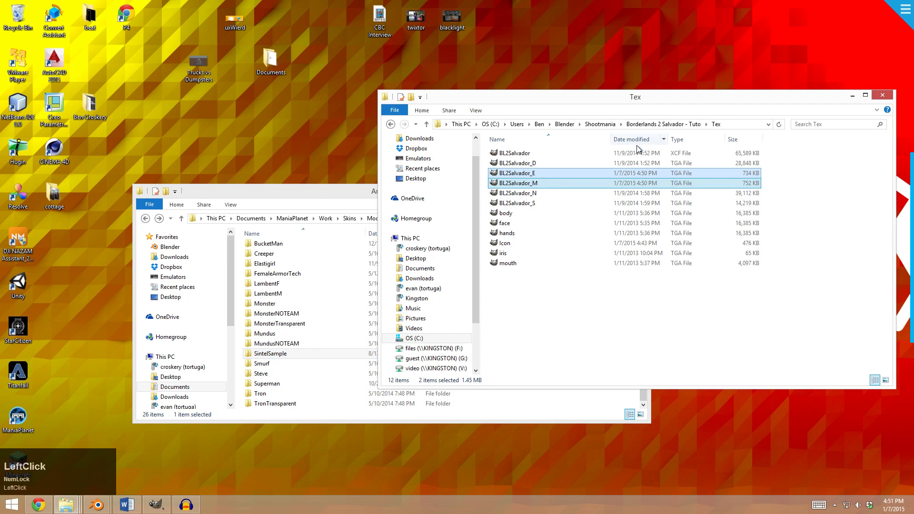
key("alt+Left")
key("alt+Left")
scroll(557, 342, "down", 1)
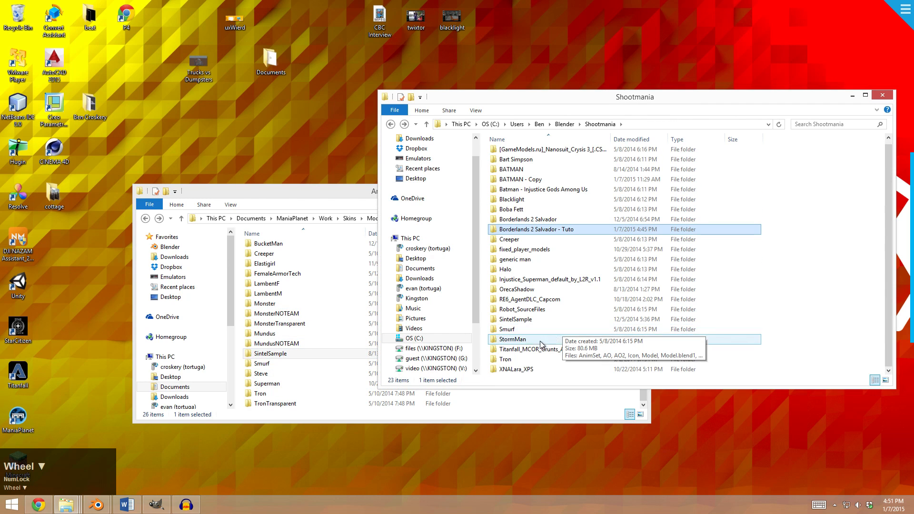
double_click(517, 339)
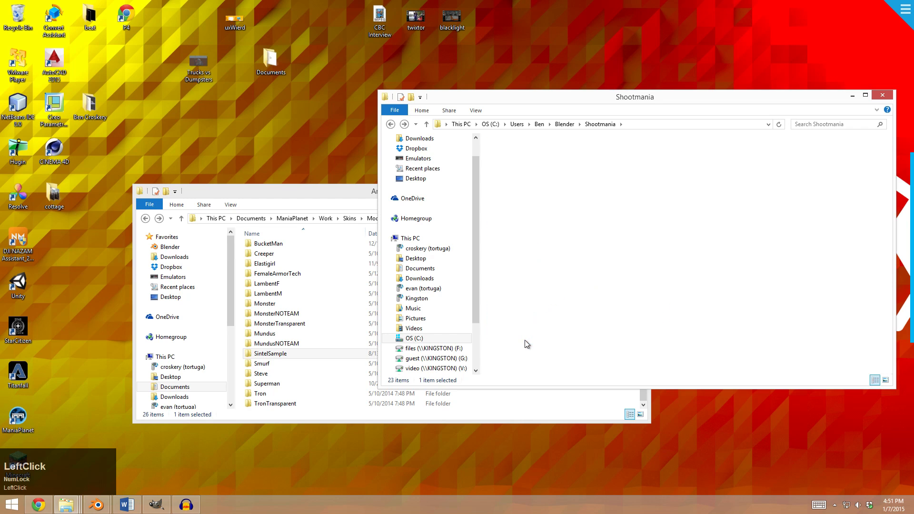
left_click(538, 165)
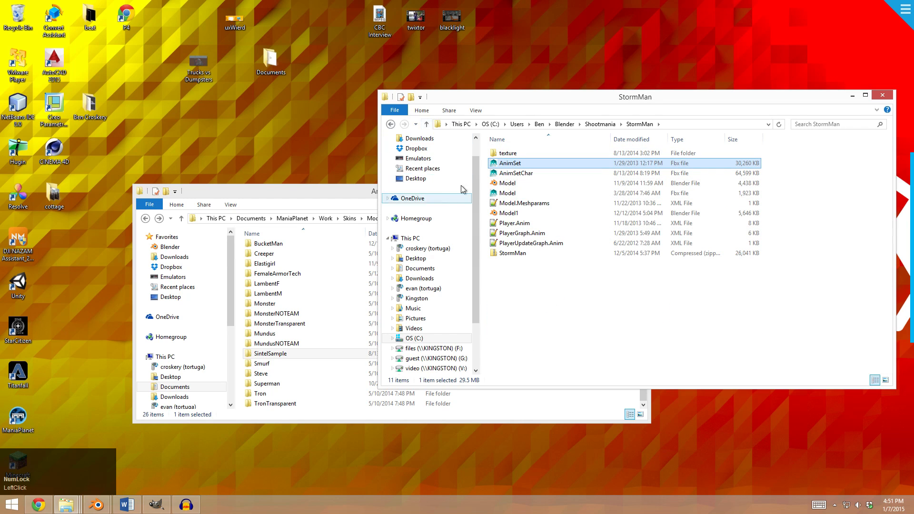
left_click(394, 125)
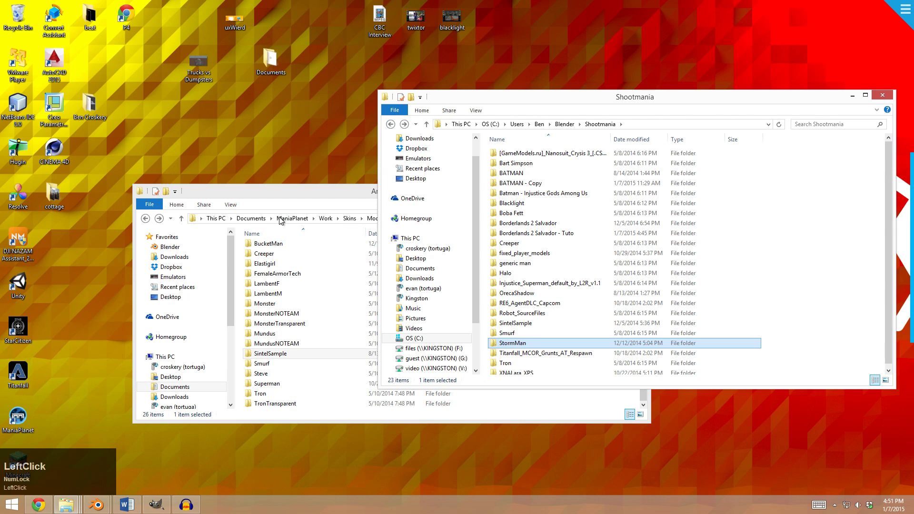
Reopen the BL2_Salvador folder in ArenaPlayer and check that it contains the AnimSet file.
left_click(282, 205)
scroll(324, 335, "up", 3)
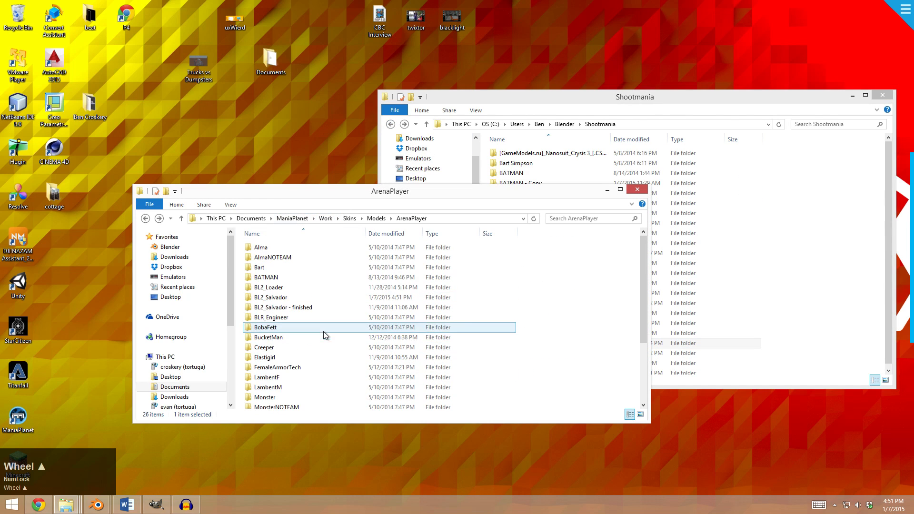
double_click(289, 297)
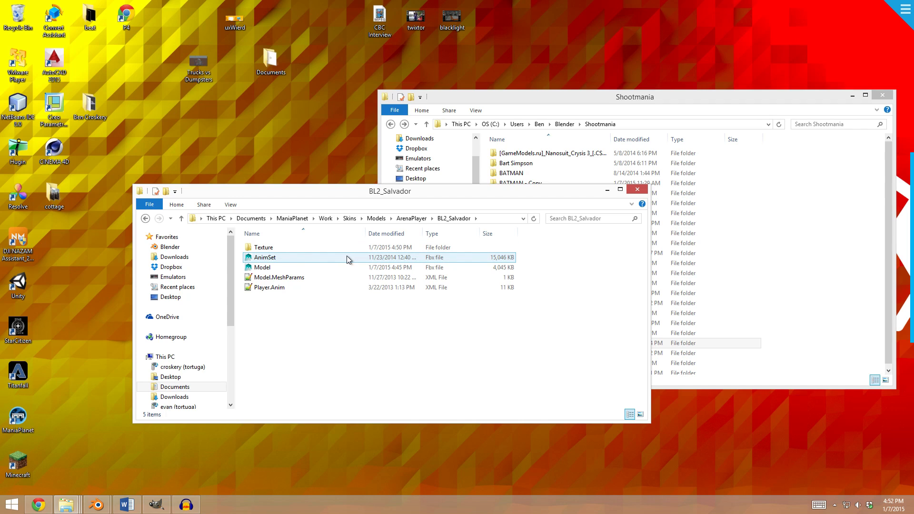
left_click(262, 258)
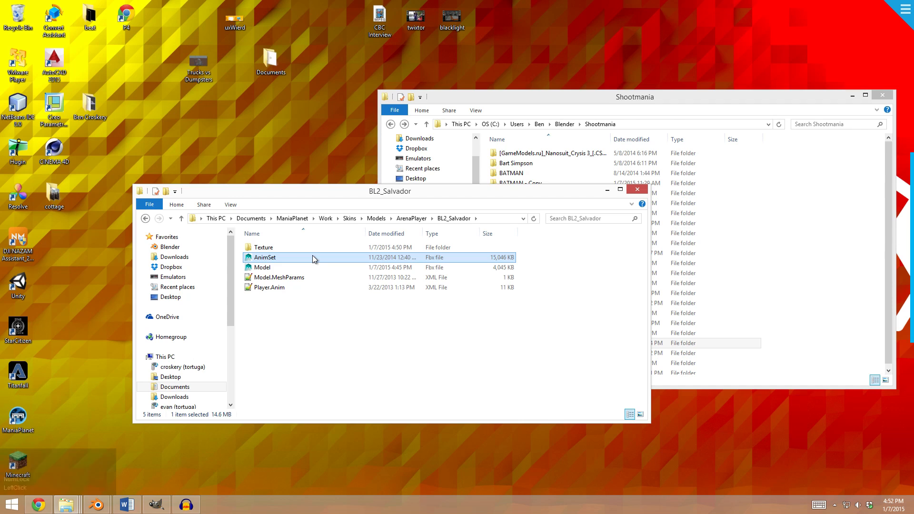
left_click(352, 356)
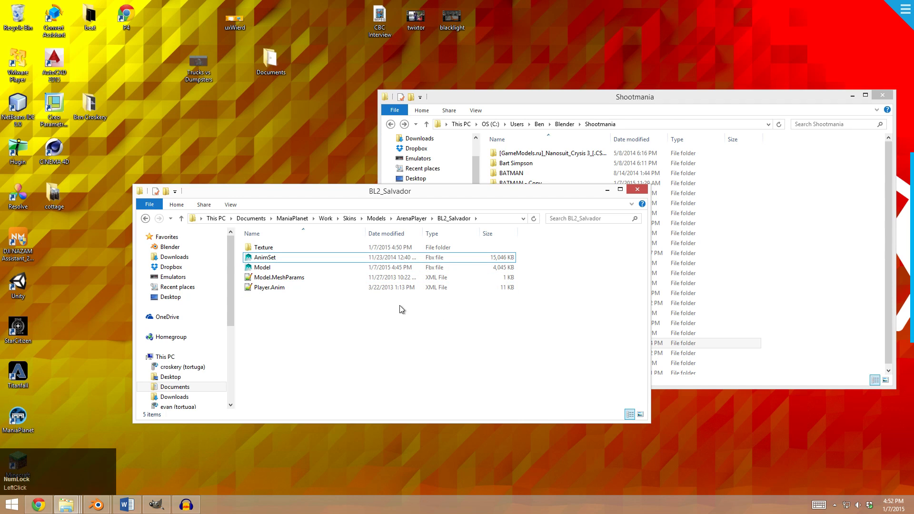
Bring the ManiaPlanet program folder into view and locate the NadeoImporter application.
left_click_drag(913, 106, 447, 129)
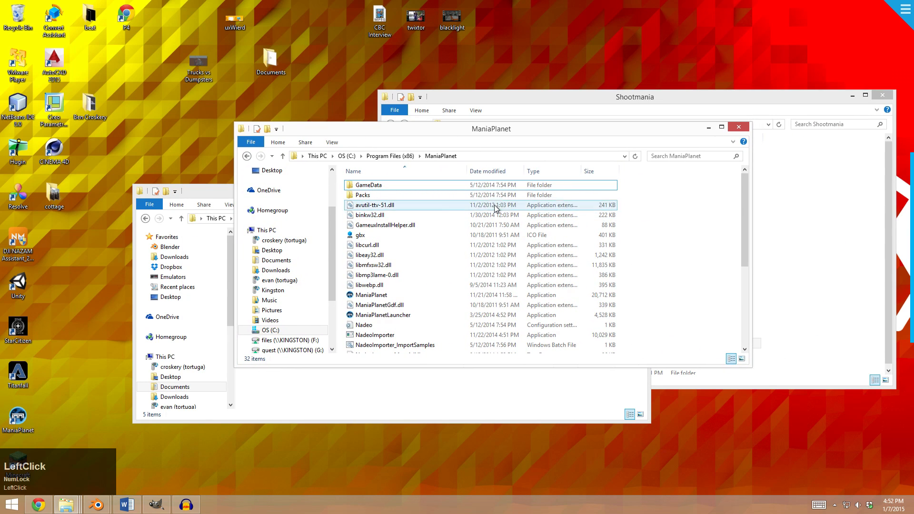
left_click_drag(746, 201, 745, 215)
left_click(370, 307)
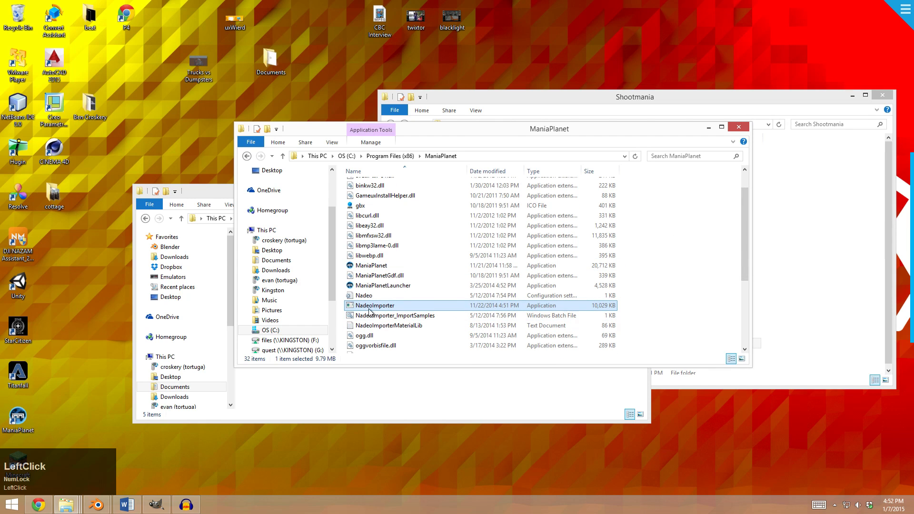
Browse from OS (C:) through Program Files (x86) to the ManiaPlanet folder and select the NadeoImporter application.
left_click_drag(445, 131, 425, 134)
left_click(328, 159)
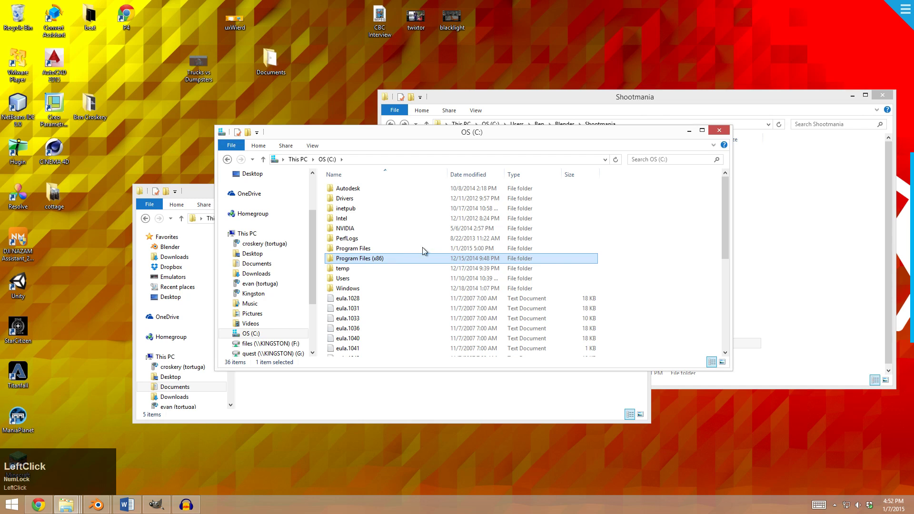
left_click(362, 258)
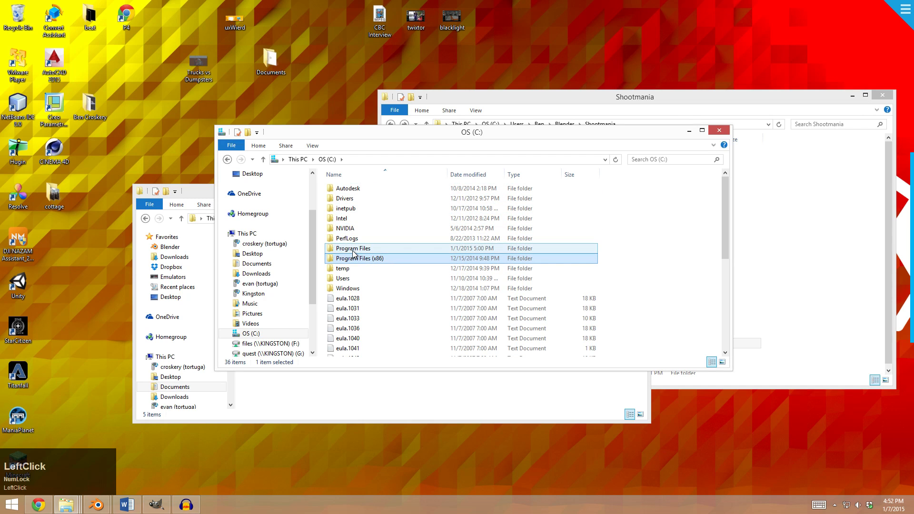
double_click(352, 249)
key("alt+Left")
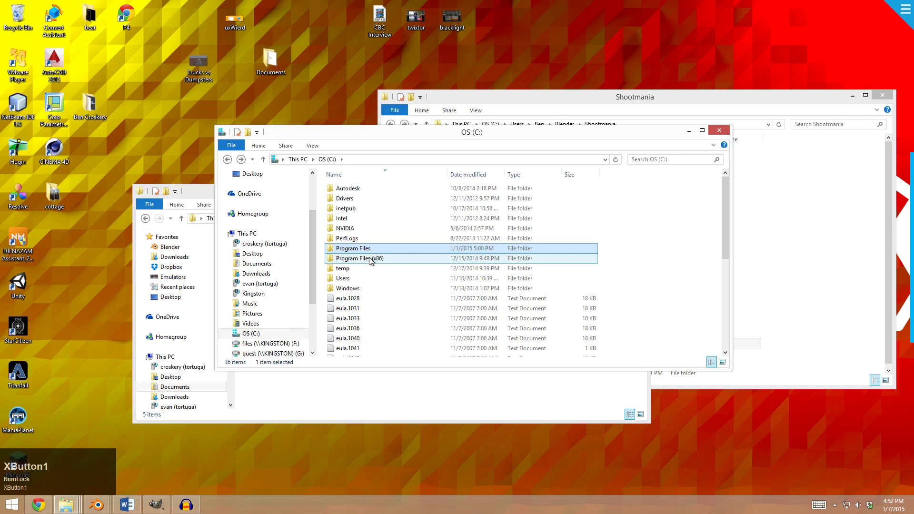
double_click(365, 257)
scroll(388, 327, "down", 2)
left_click(366, 331)
double_click(366, 332)
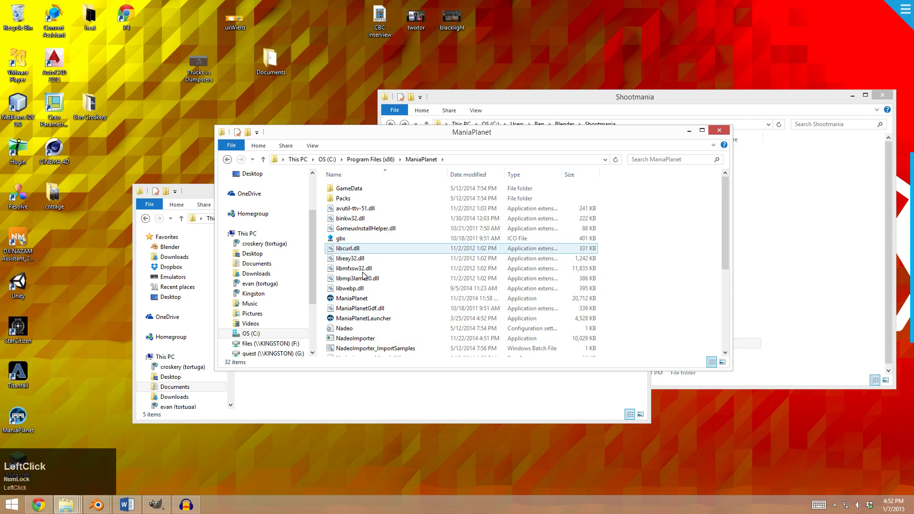
left_click(364, 340)
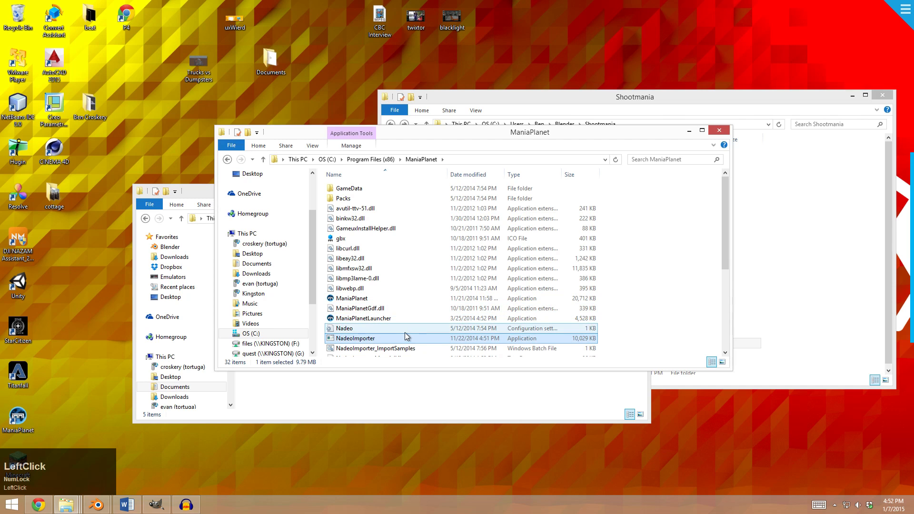
Open a command prompt in the ManiaPlanet program folder and run NadeoImporter without arguments to list its syntax.
double_click(378, 342)
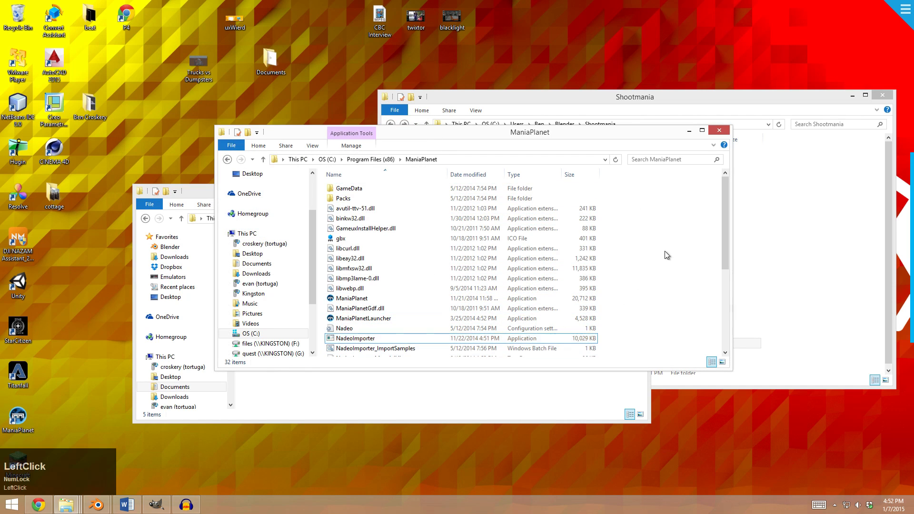
left_click(477, 160)
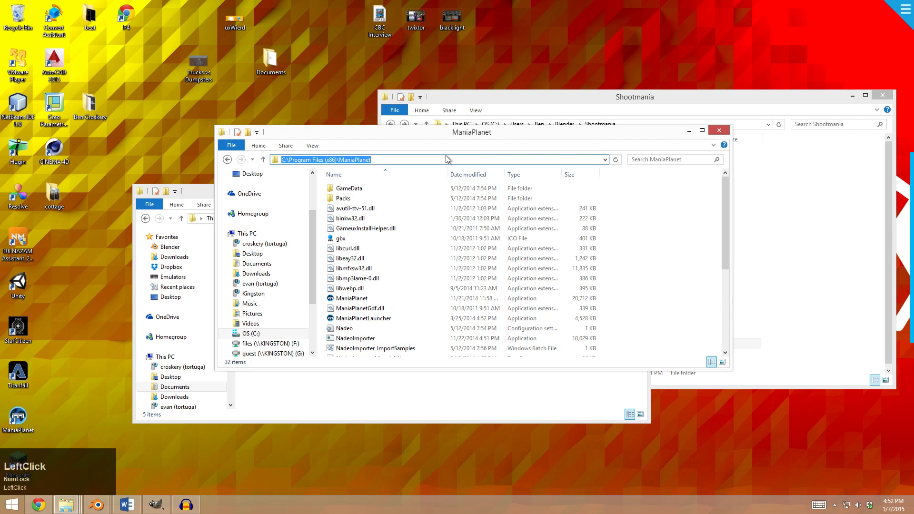
type("cmd")
key("Return")
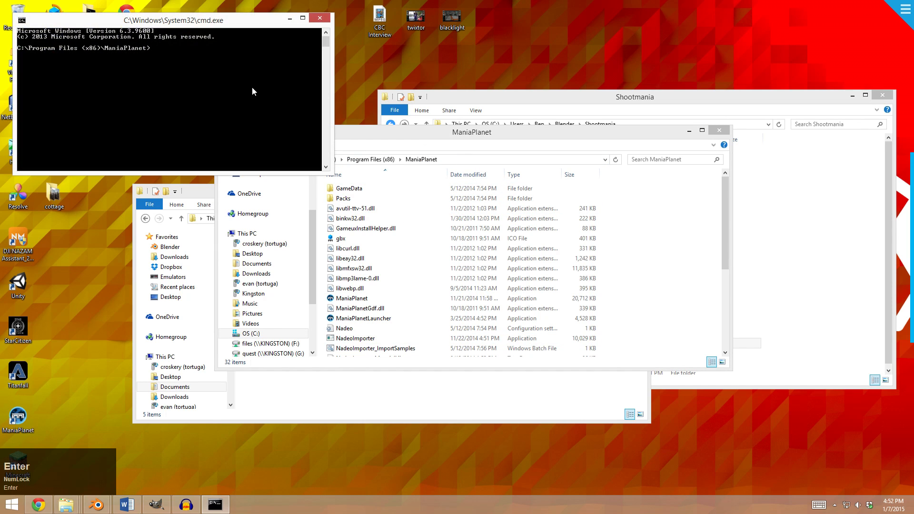
left_click(198, 93)
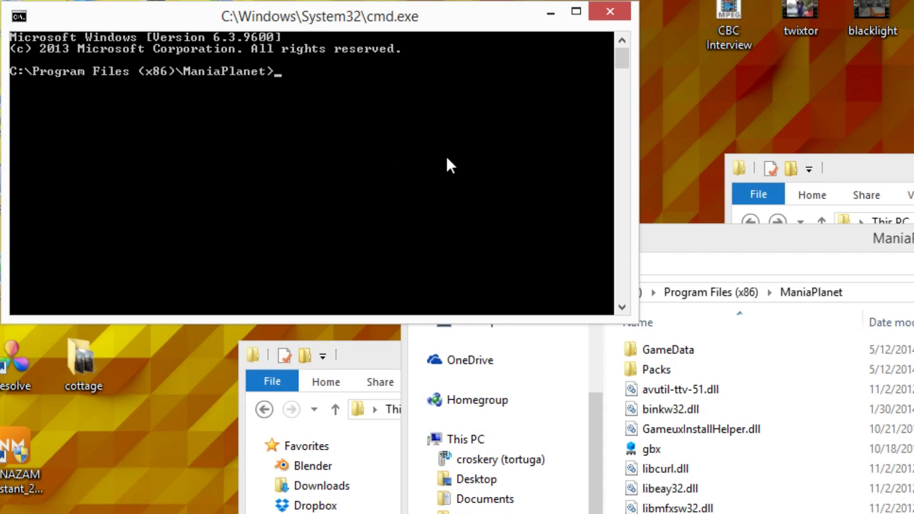
type("NadeoImporter")
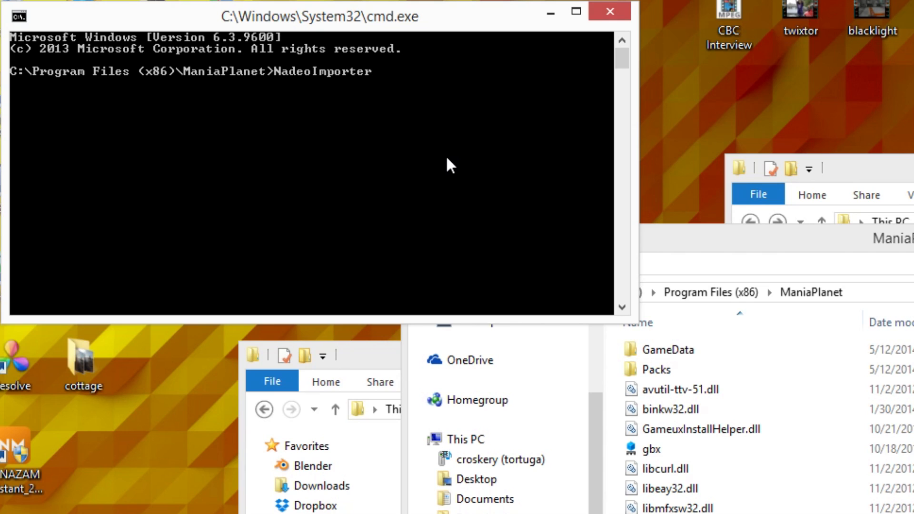
key("Return")
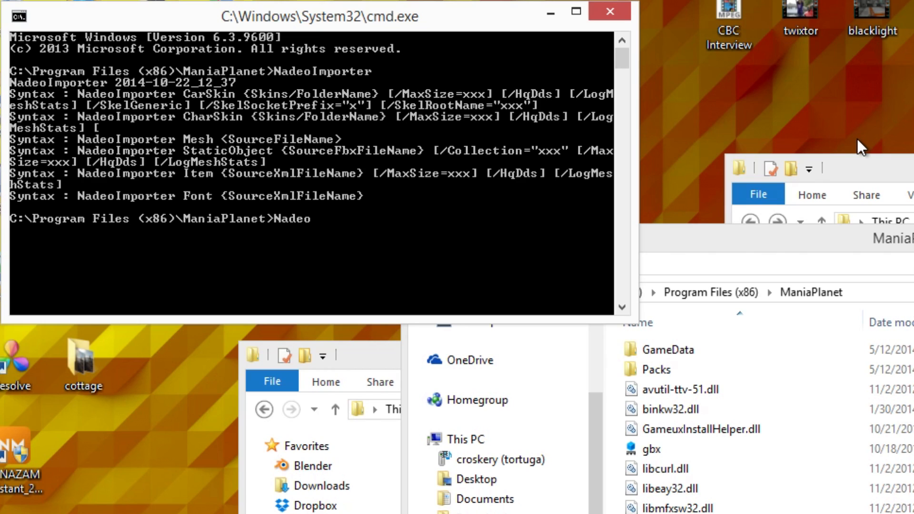
Enter the command NadeoImporter CharSkin Skins/Models/ArenaPlayer/BL2_Salvador, following the folder path of the skin.
type("rter CharSkin")
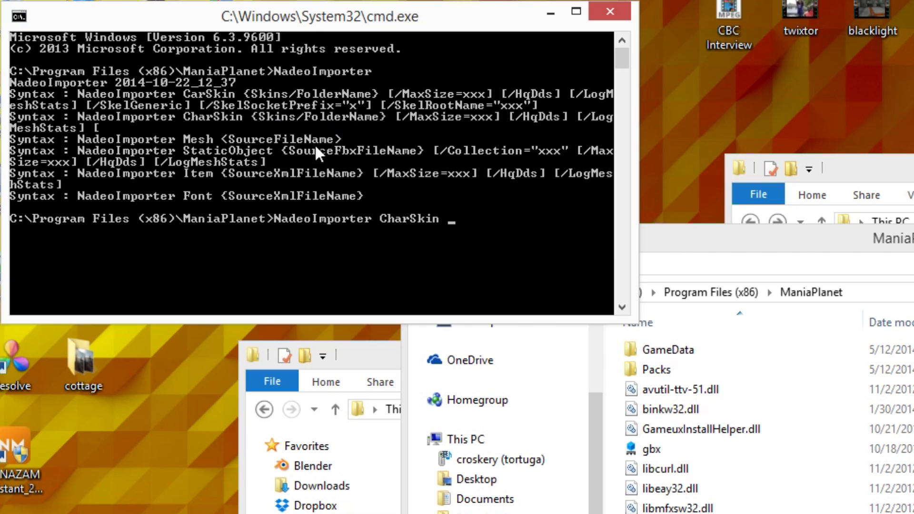
left_click(391, 510)
left_click_drag(727, 367, 700, 441)
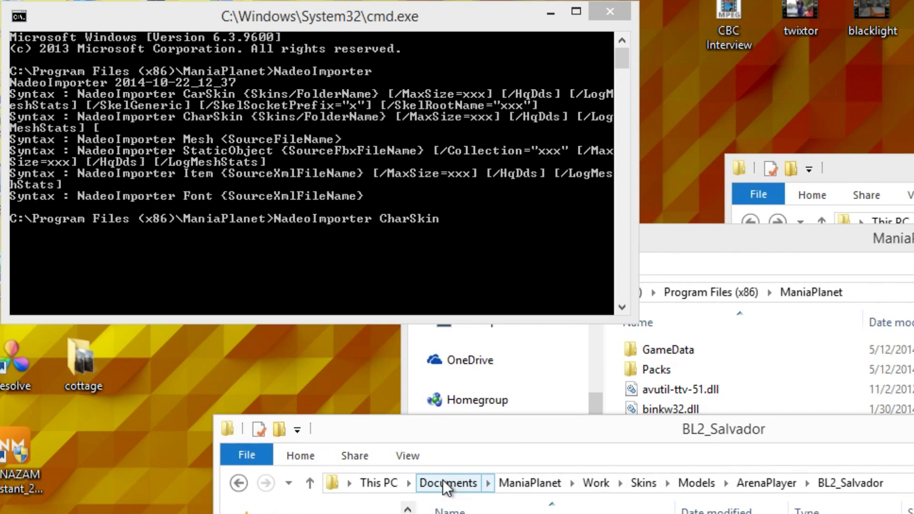
left_click(477, 231)
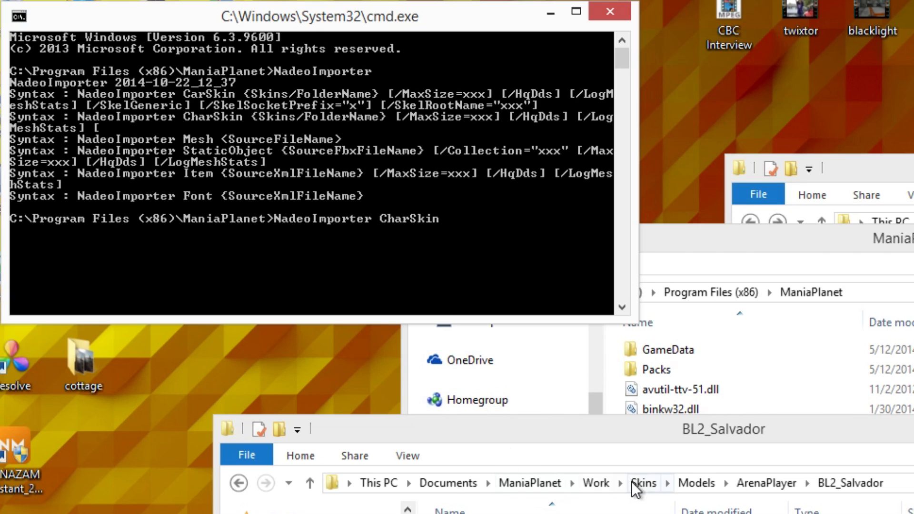
type("Skins/Models/A")
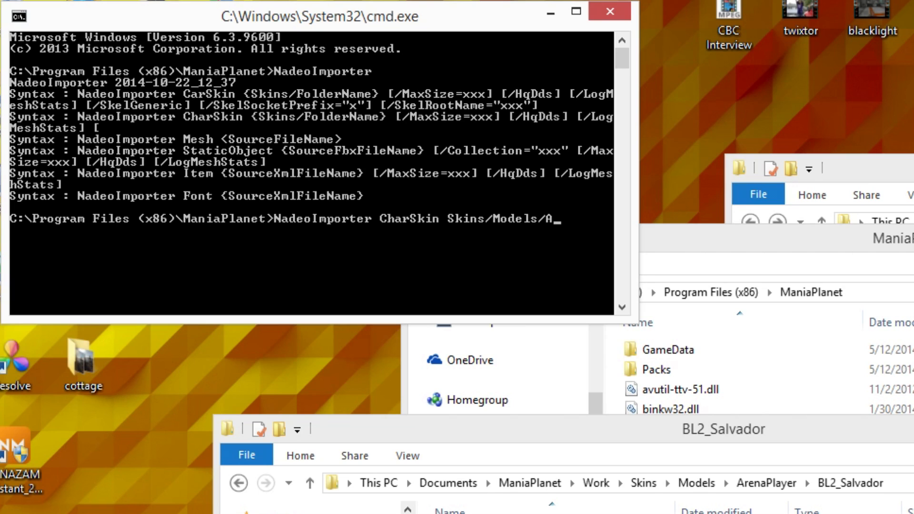
type("renaPlayer")
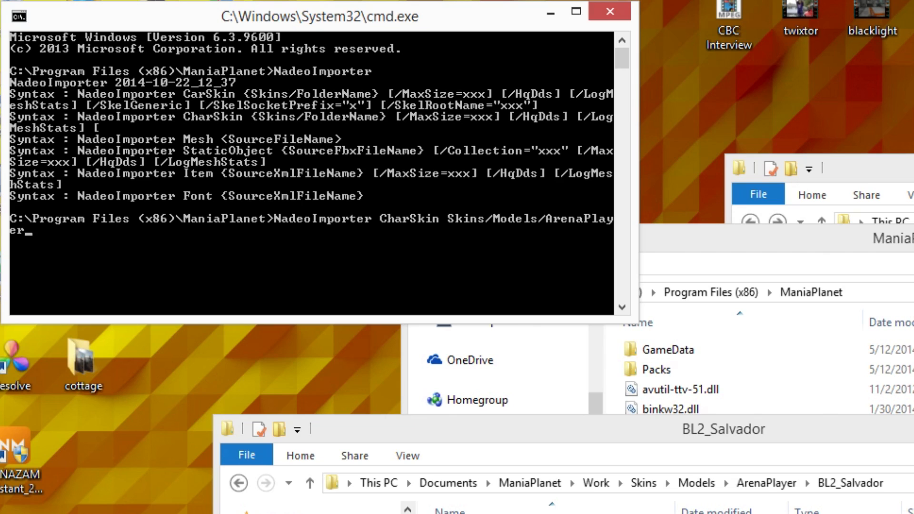
type("/BL2_Salvador")
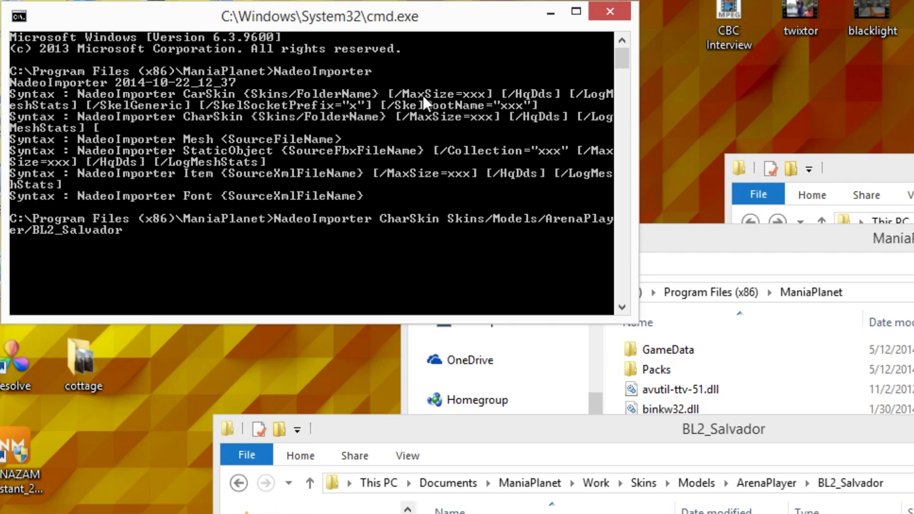
Add the option /MaxSize=4096 to the CharSkin command and run the import.
type("/MaxSize=")
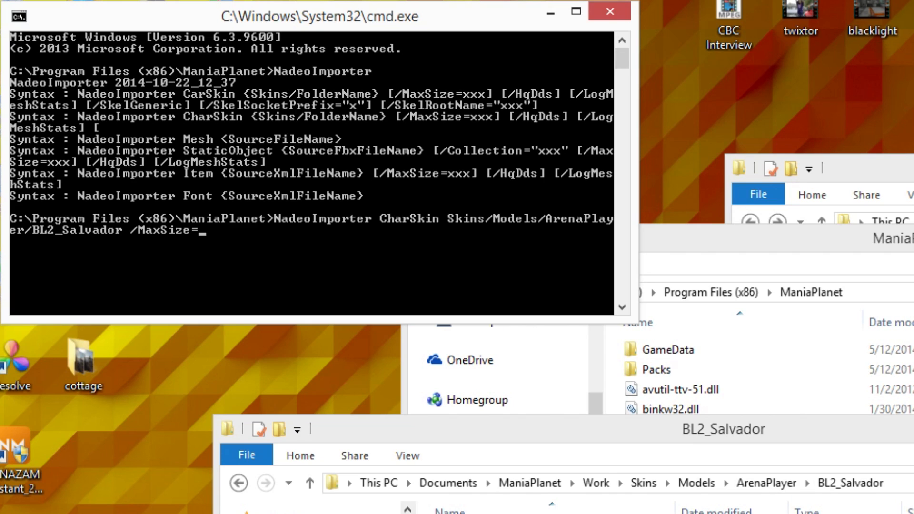
type("2048")
key("BackSpace")
key("BackSpace")
key("BackSpace")
key("BackSpace")
type("4096")
type("/Log")
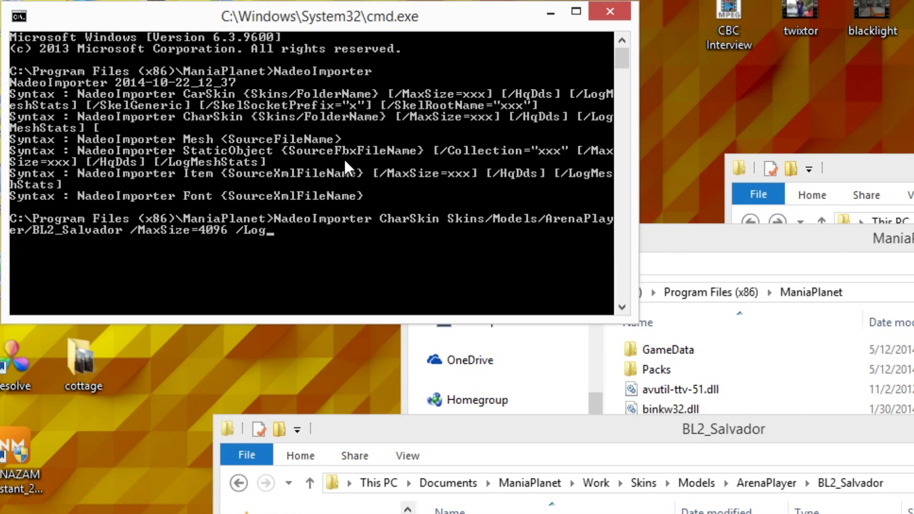
type("M")
key("BackSpace")
key("BackSpace")
key("BackSpace")
key("BackSpace")
key("BackSpace")
key("BackSpace")
key("Return")
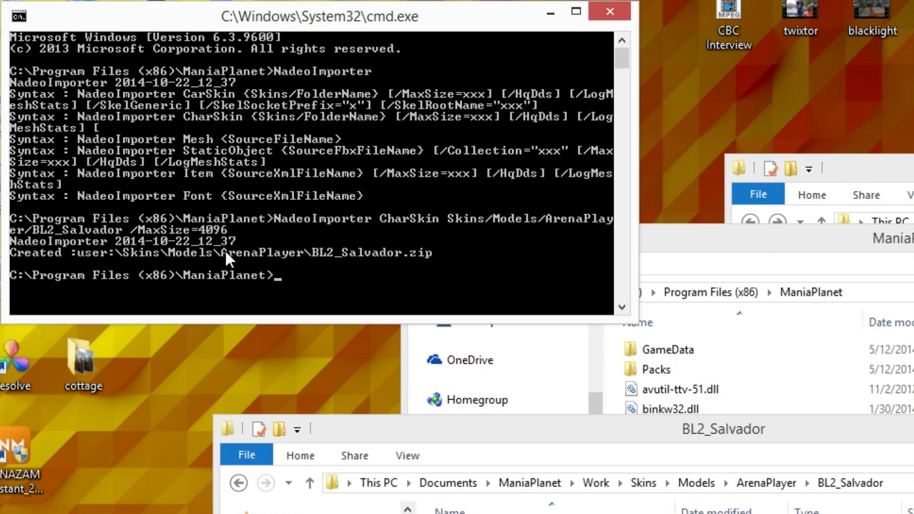
Minimize the command prompt and all folder windows, and launch ManiaPlanet from the desktop.
left_click(546, 15)
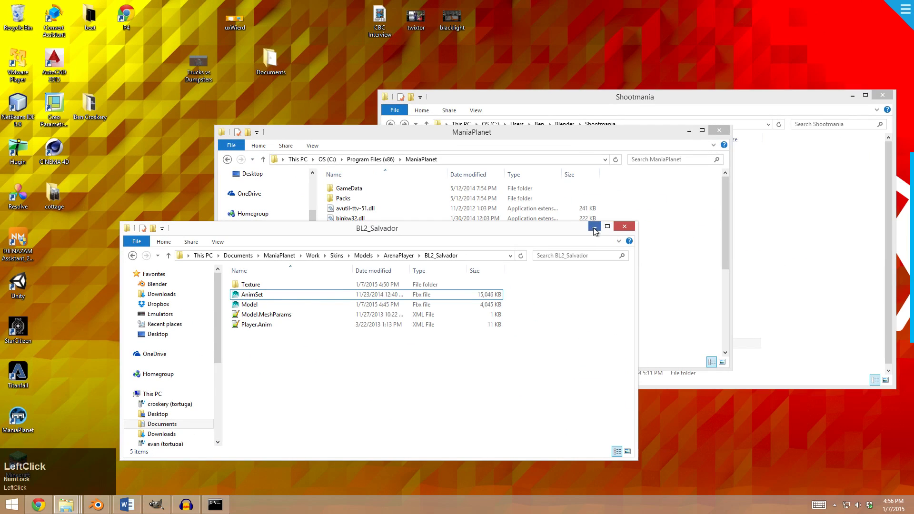
left_click(594, 228)
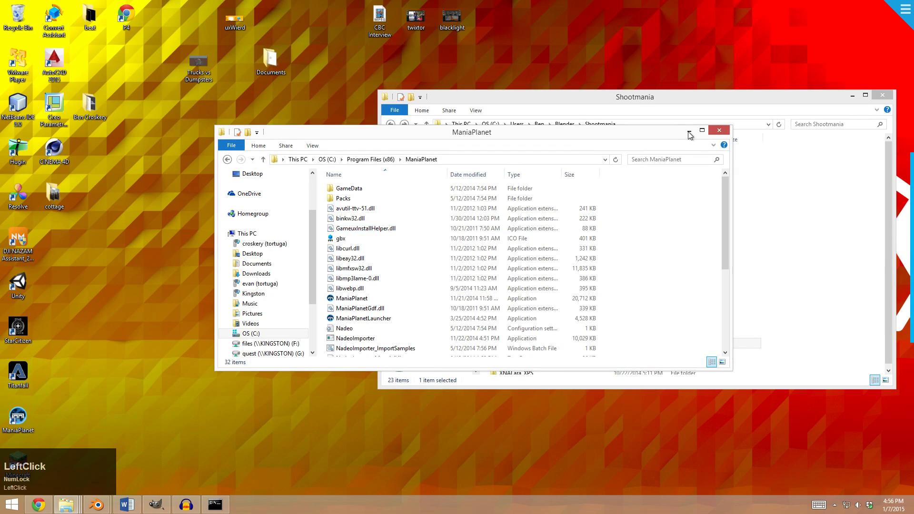
left_click(689, 131)
left_click(852, 96)
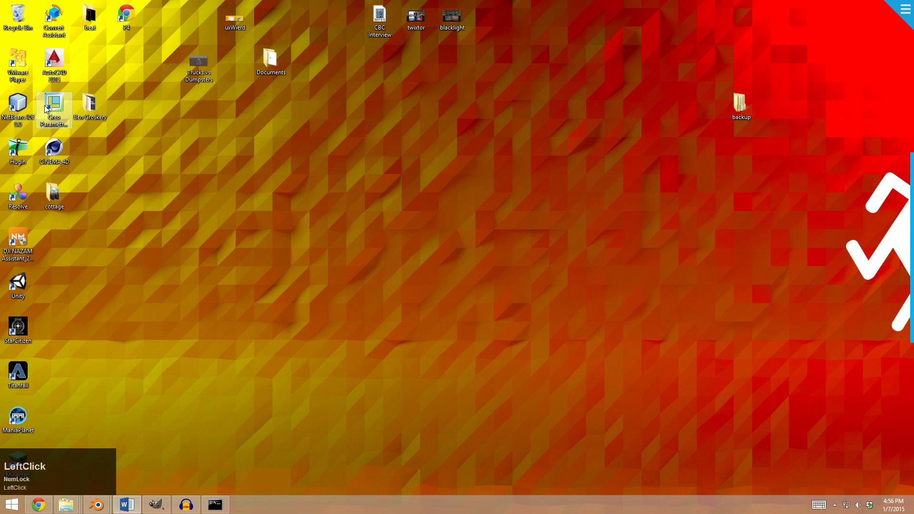
double_click(2, 416)
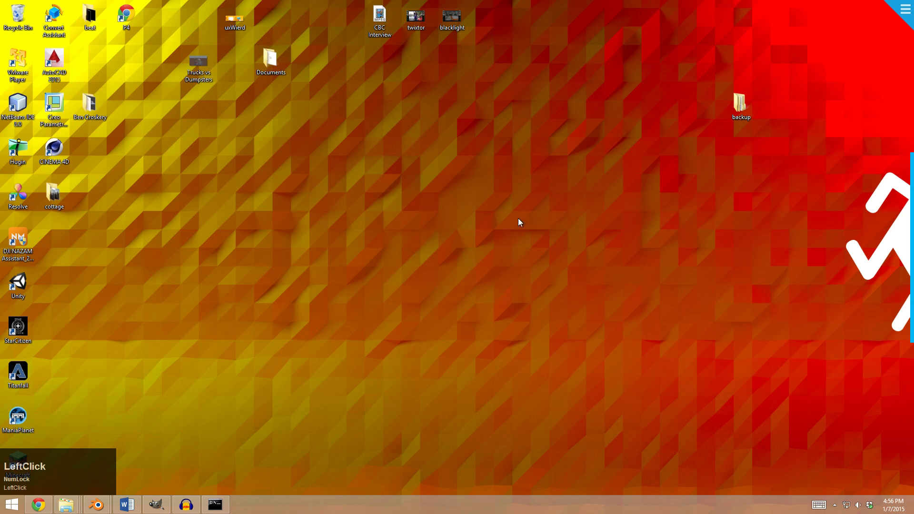
left_click(365, 301)
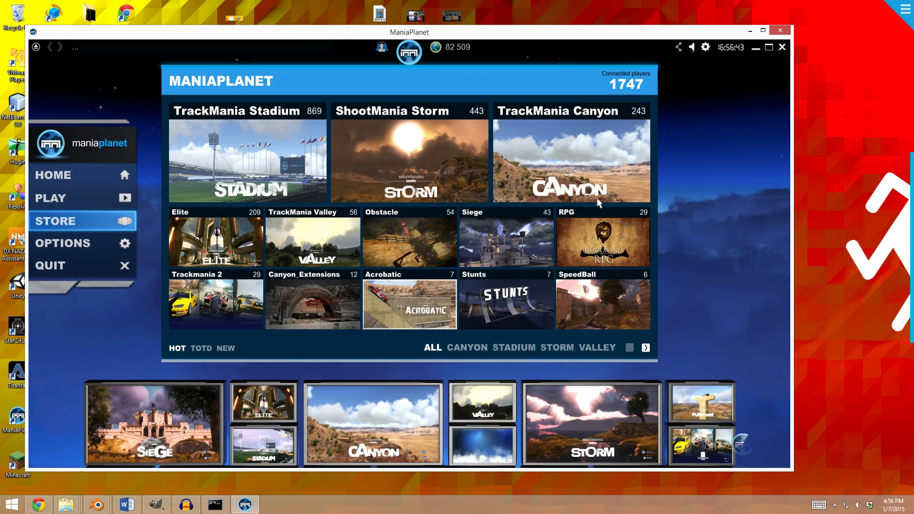
Enter the ShootMania Storm title and open the Models page of the player profile.
left_click(572, 432)
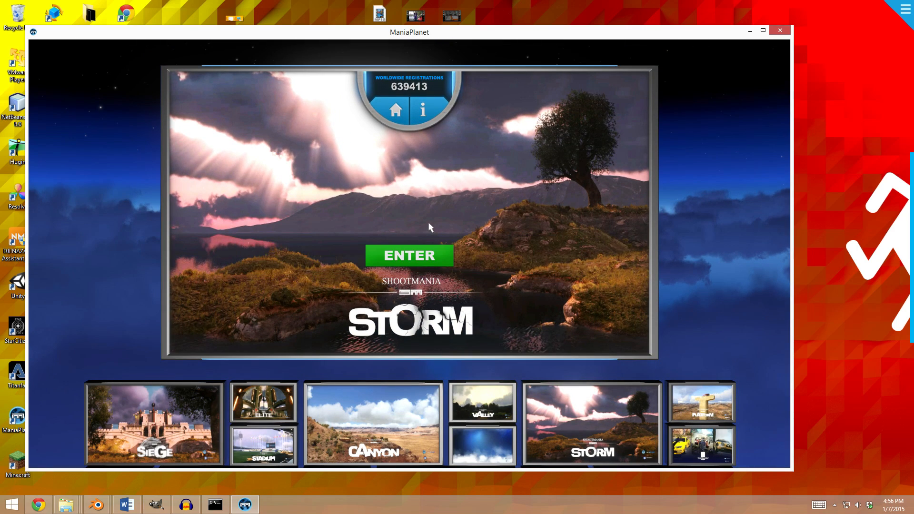
left_click(409, 256)
left_click(86, 402)
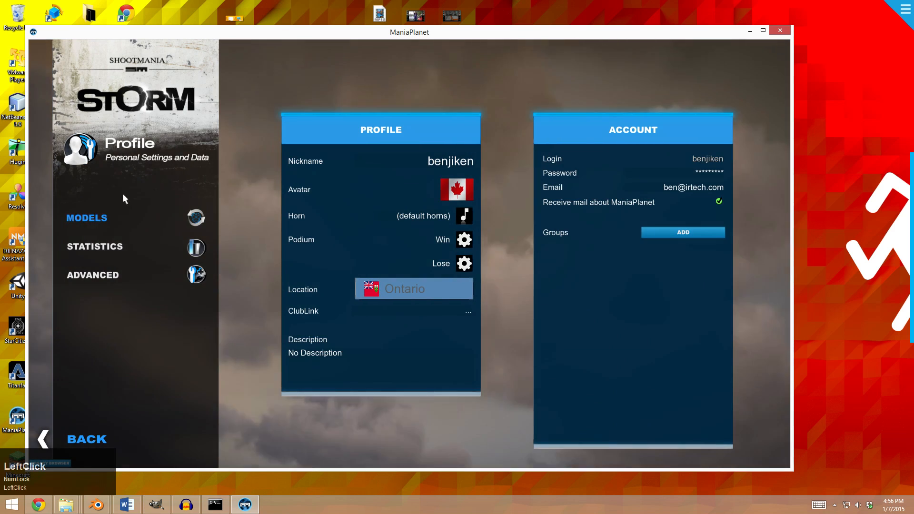
left_click(200, 220)
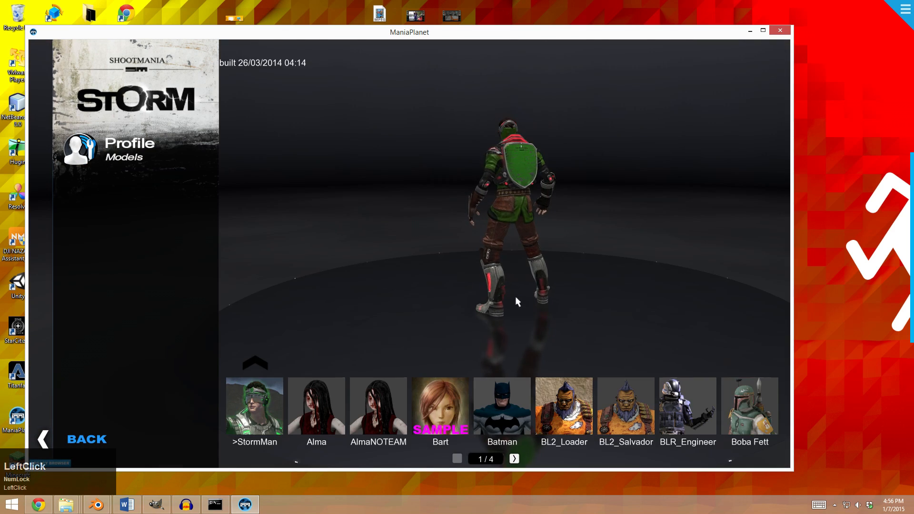
Load the BL2_Salvador skin, turned to face forward with its mesh statistics shown.
left_click(624, 413)
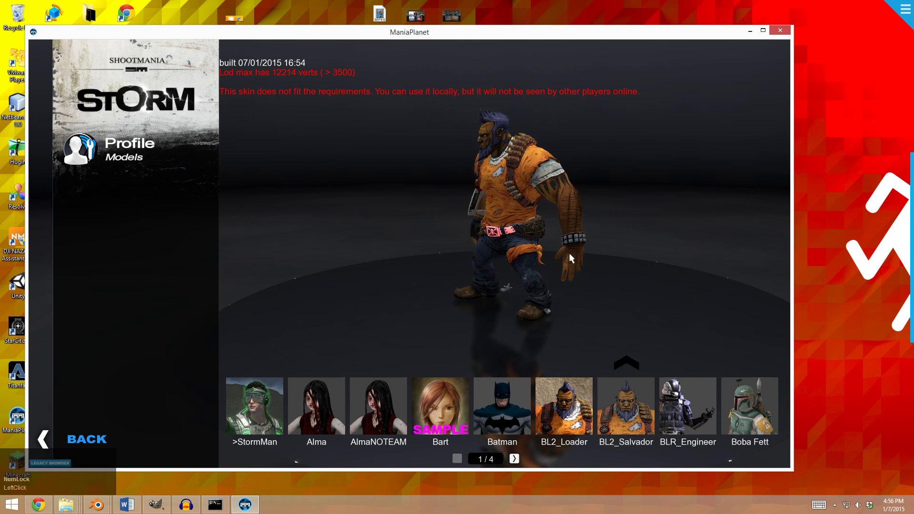
right_click_drag(484, 265, 595, 248)
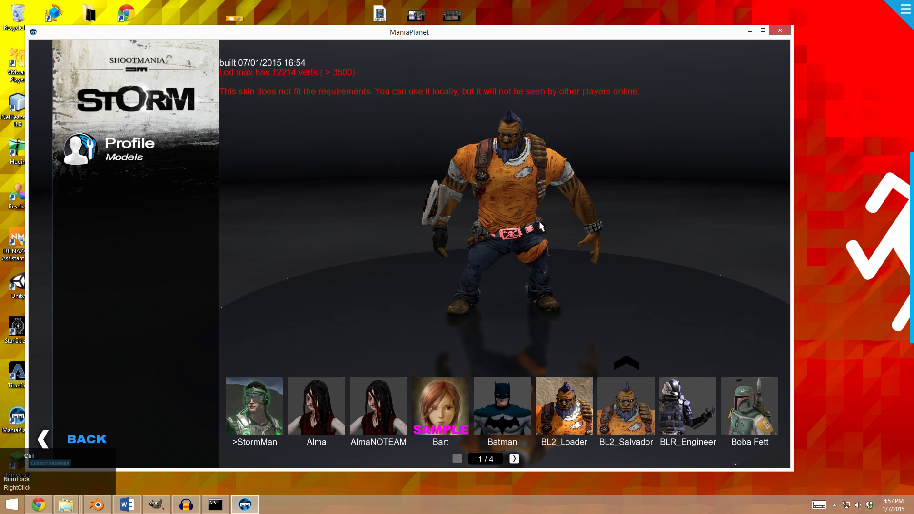
key("ctrl+x")
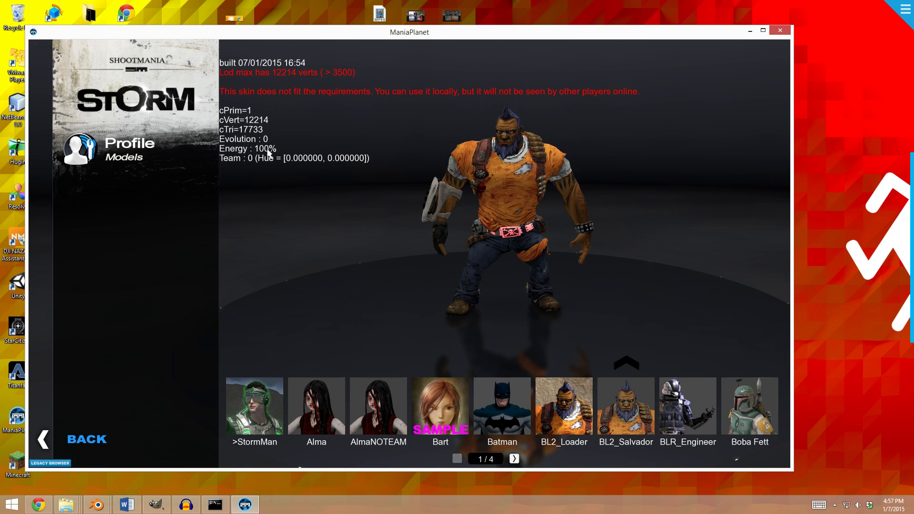
Toggle the Salvador skin repeatedly between team 0 and team 1 to compare the team colours.
key("ctrl+t")
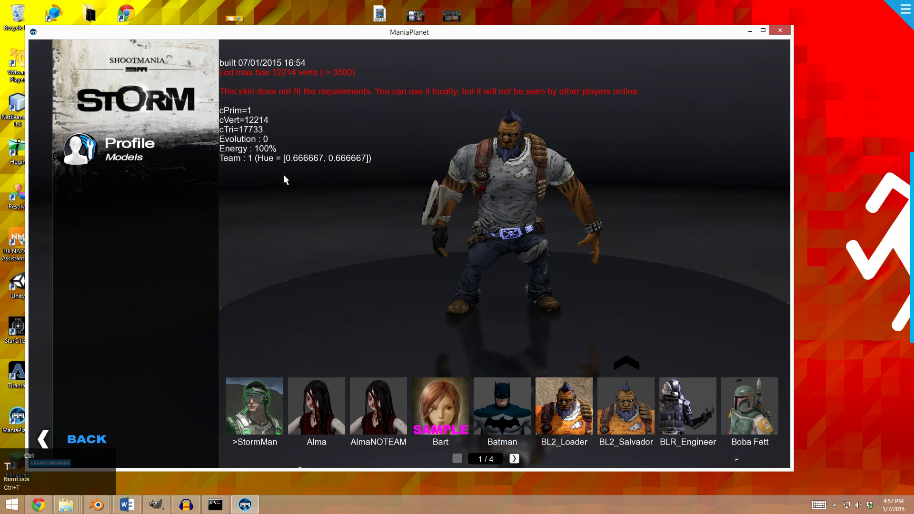
key("ctrl+t")
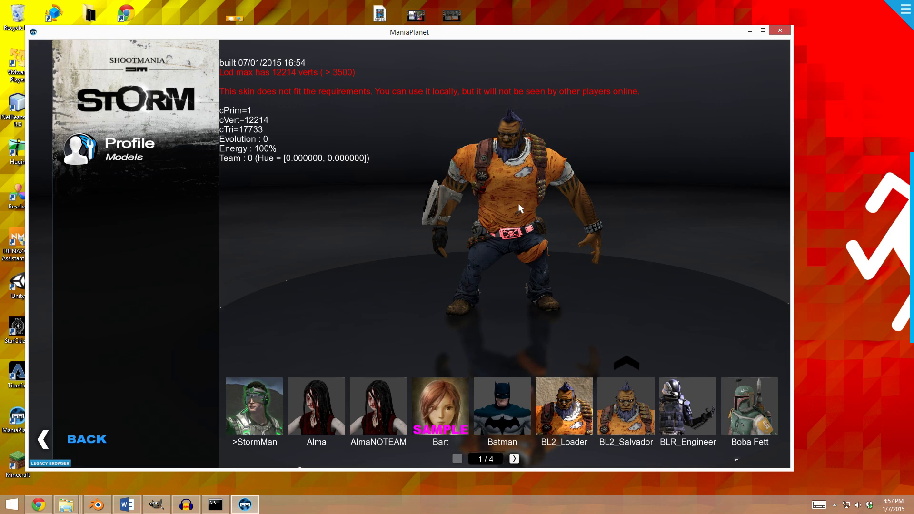
key("ctrl+t")
key("ctrl+t")
key("ctrl+t")
key("ctrl+t")
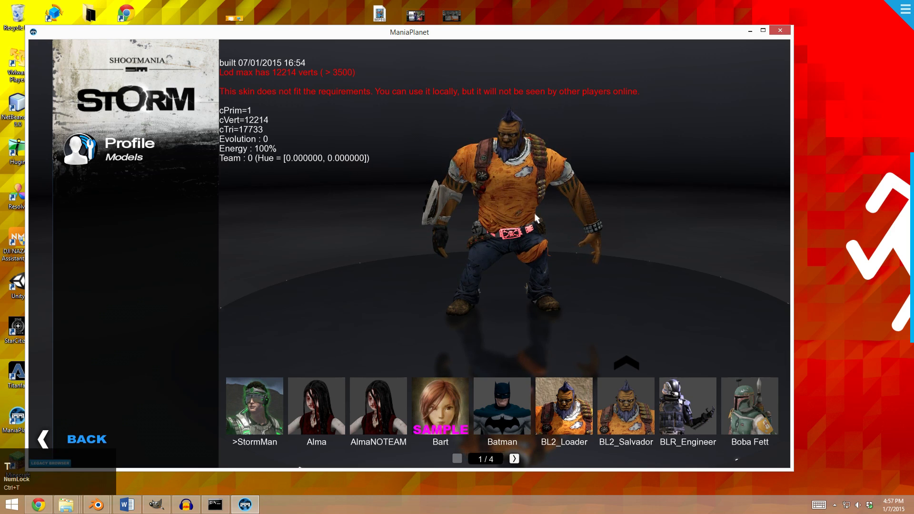
key("ctrl+t")
key("ctrl+t")
key("ctrl+t")
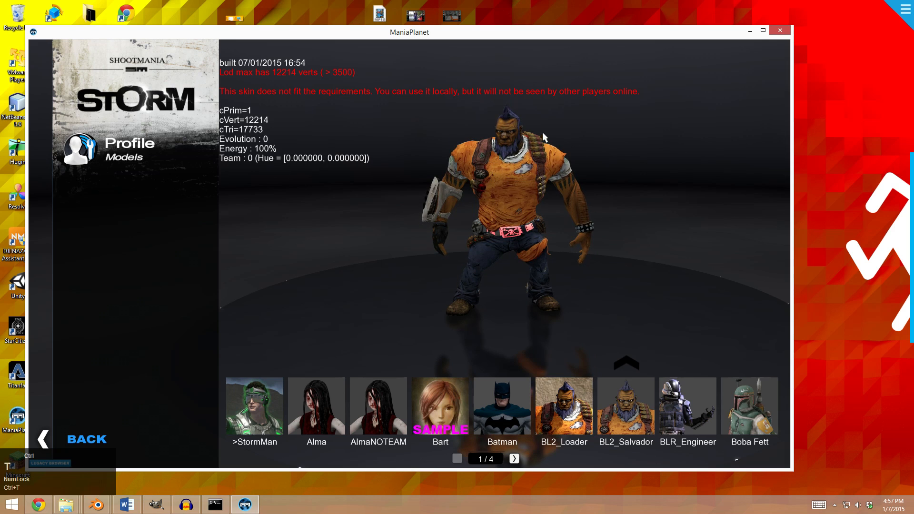
key("ctrl+t")
key("ctrl+t")
key("ctrl+t")
key("ctrl+t")
key("ctrl+t")
key("ctrl+t")
key("ctrl+t")
key("ctrl+t")
key("ctrl+t")
key("ctrl+t")
key("ctrl+t")
key("ctrl+t")
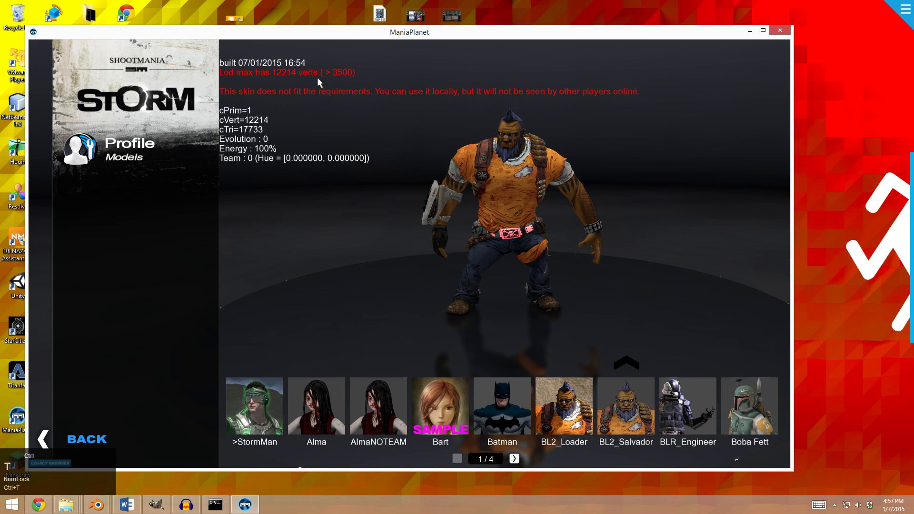
Check the level-of-detail display of the BL2_Salvador skin and return to the default view.
key("ctrl+Up")
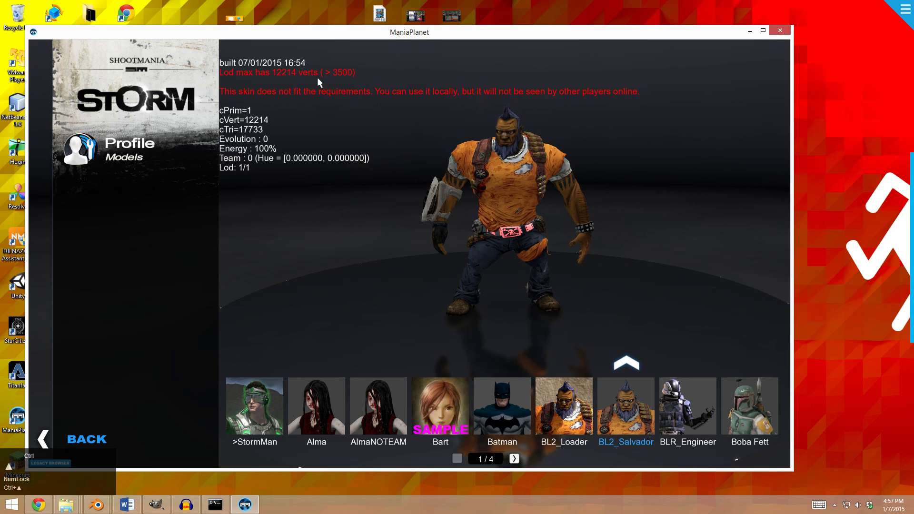
key("Left")
key("Left")
key("Left")
key("Left")
key("Left")
key("Left")
key("Left")
key("ctrl+Up")
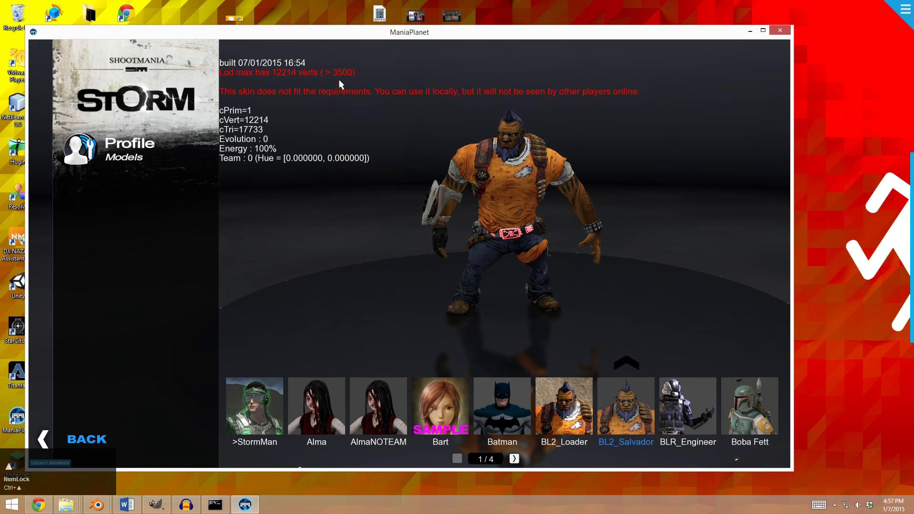
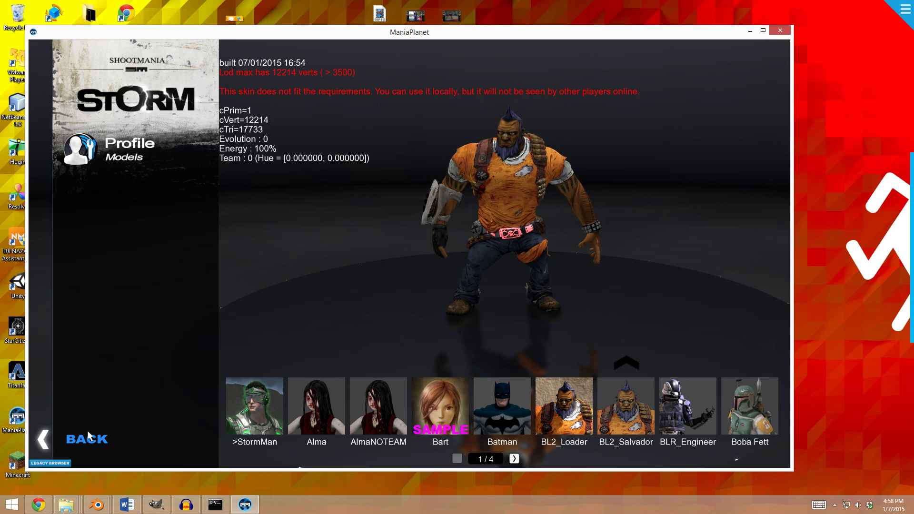
Switch to the Salvador model in Blender and move Salvador_lod1's Decimate modifier above its Armature modifier.
mouse_move(96, 504)
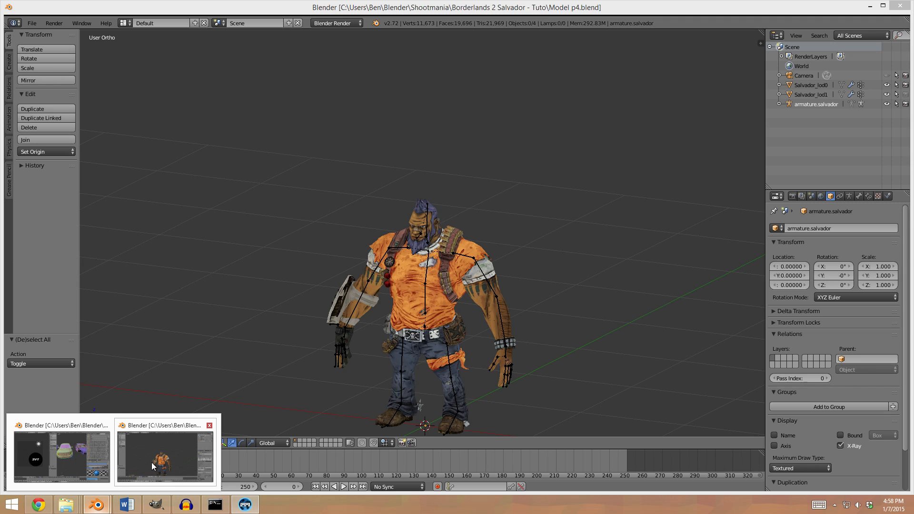
left_click(152, 461)
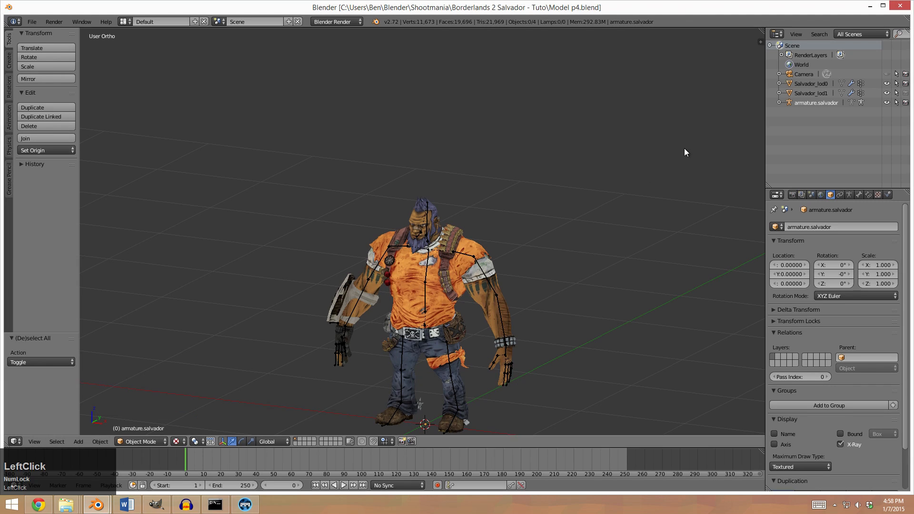
left_click(811, 94)
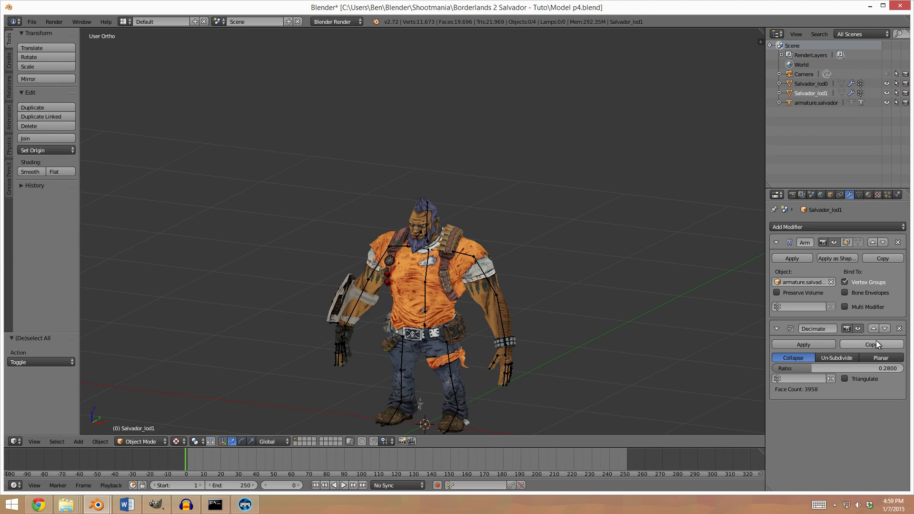
left_click(873, 328)
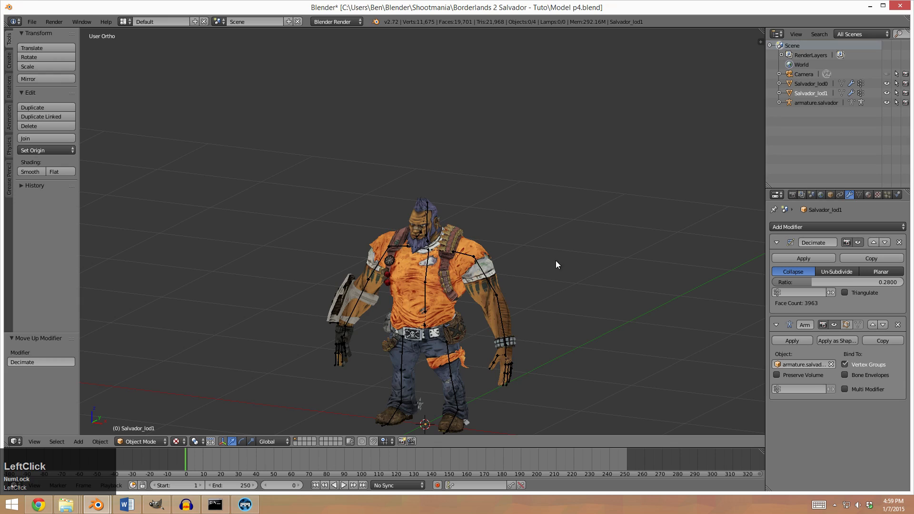
Select both Salvador meshes and the armature and export them as an Autodesk FBX over the Model file.
key("a")
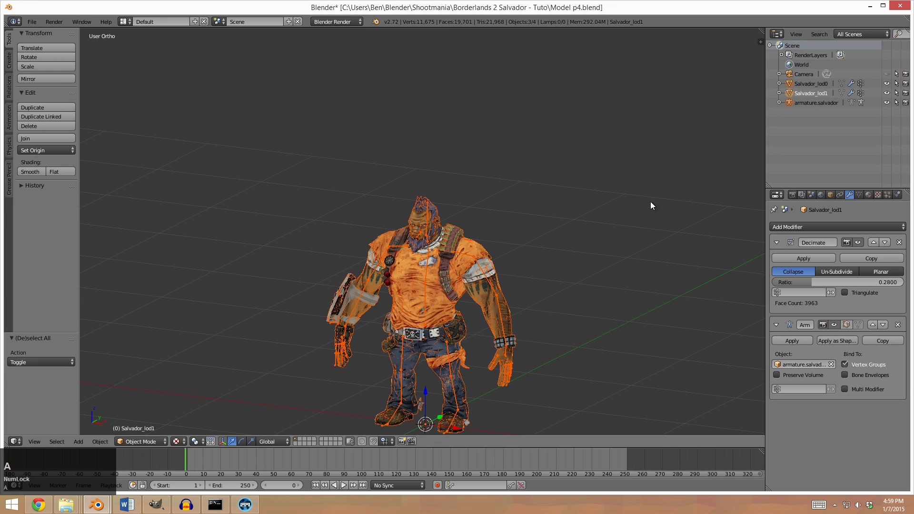
left_click(31, 22)
mouse_move(41, 194)
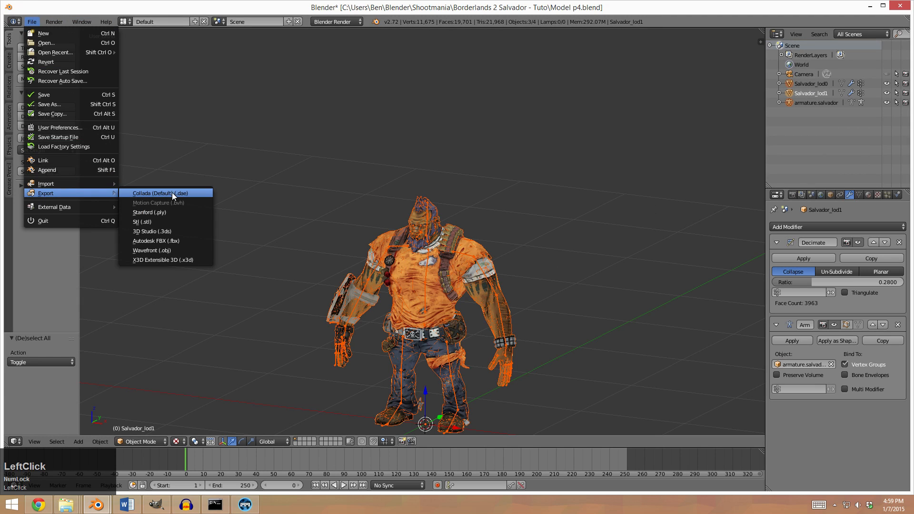
left_click(177, 241)
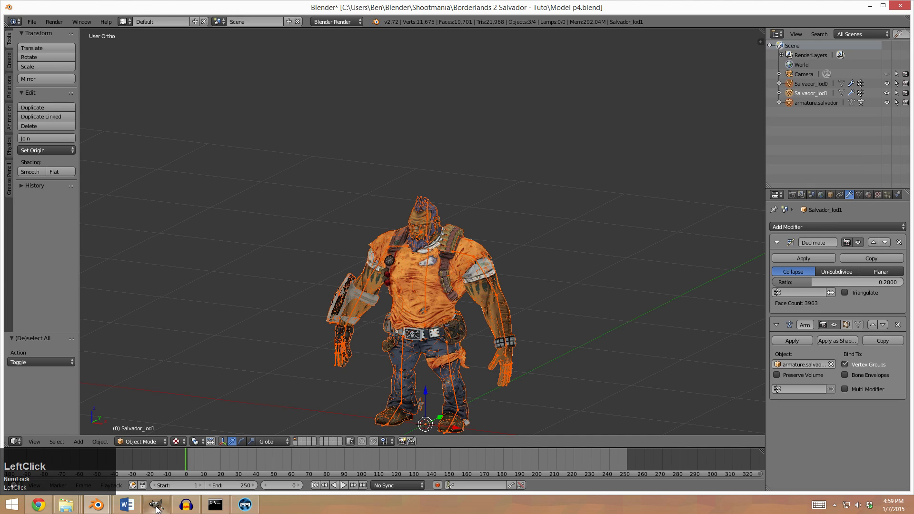
In GIMP, hide the M and Black layers and export the diffuse texture over BL2Salvador_D.tga with RLE compression.
left_click(157, 506)
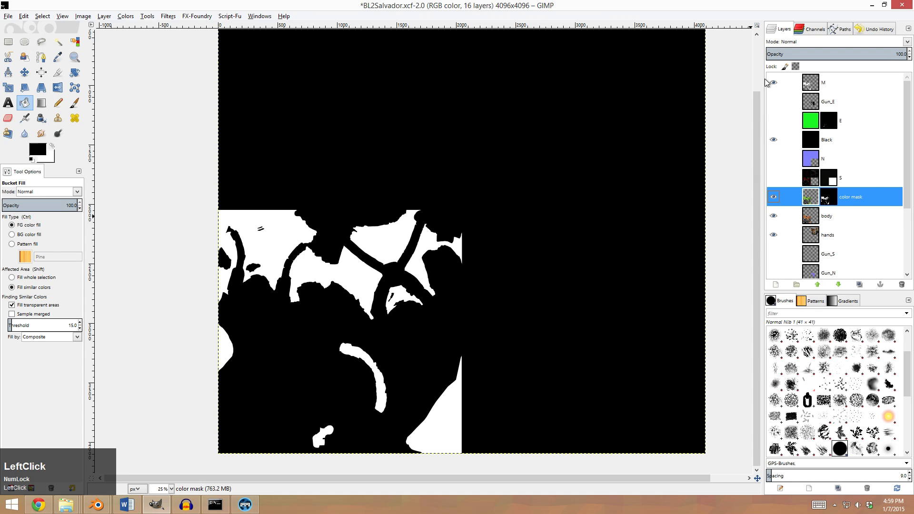
left_click(773, 139)
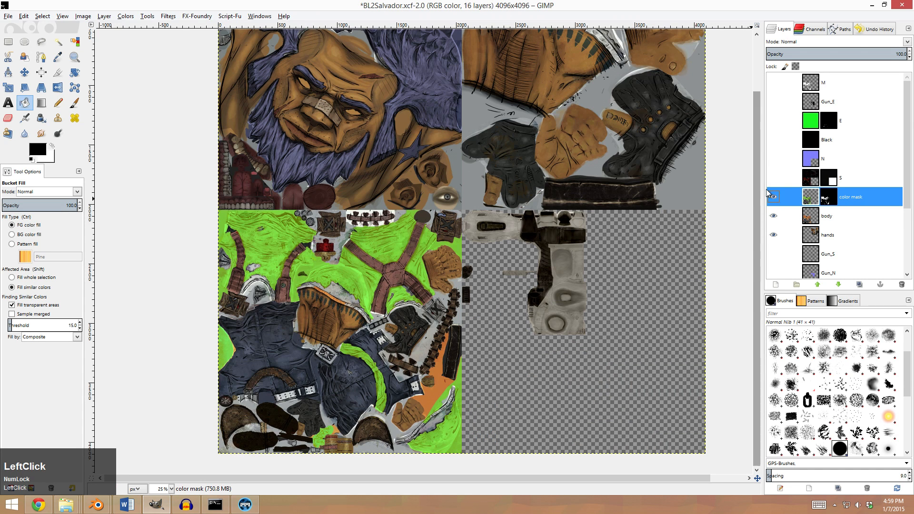
left_click(7, 16)
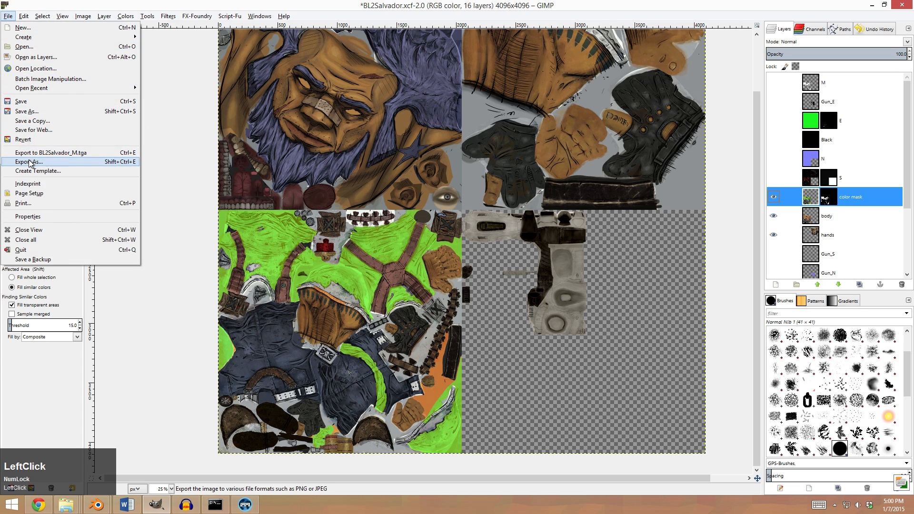
left_click(34, 162)
left_click(259, 173)
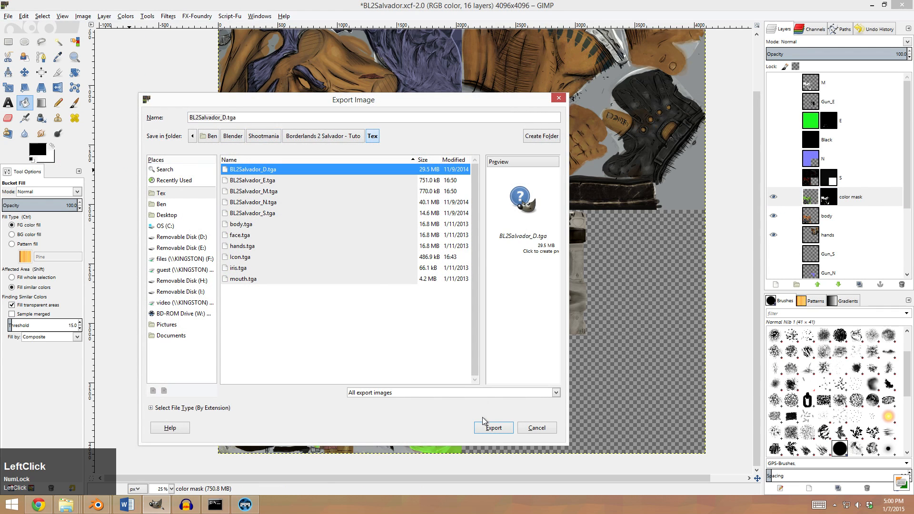
left_click(493, 428)
left_click(384, 312)
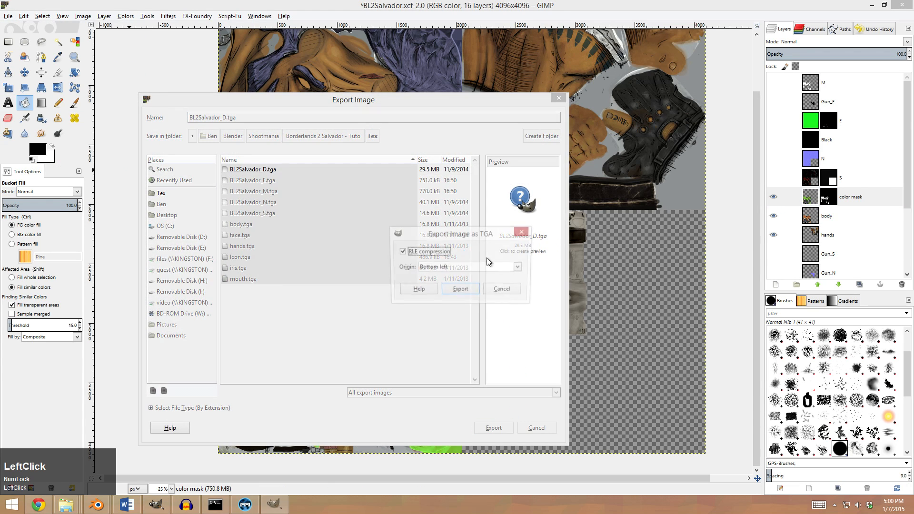
left_click(469, 287)
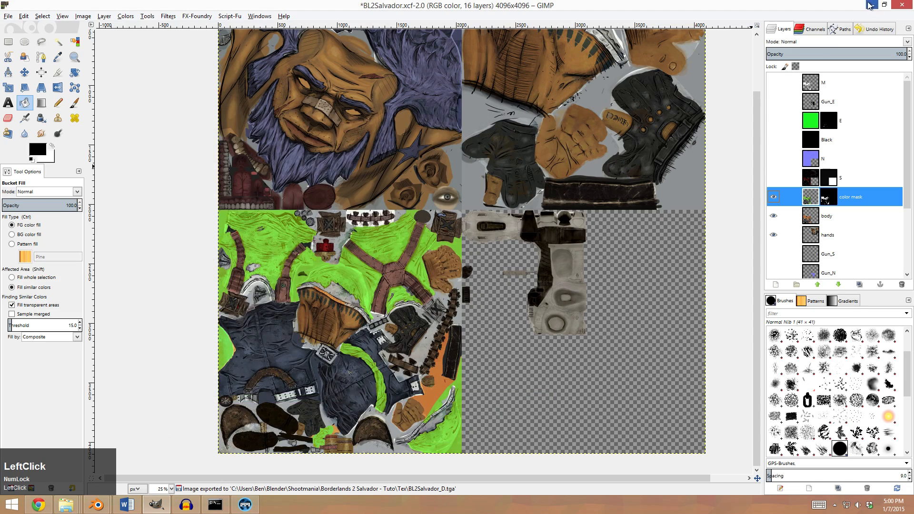
Minimize the GIMP and Blender windows and open the Tex folder of Borderlands 2 Salvador - Tuto in File Explorer.
left_click(872, 5)
left_click(869, 7)
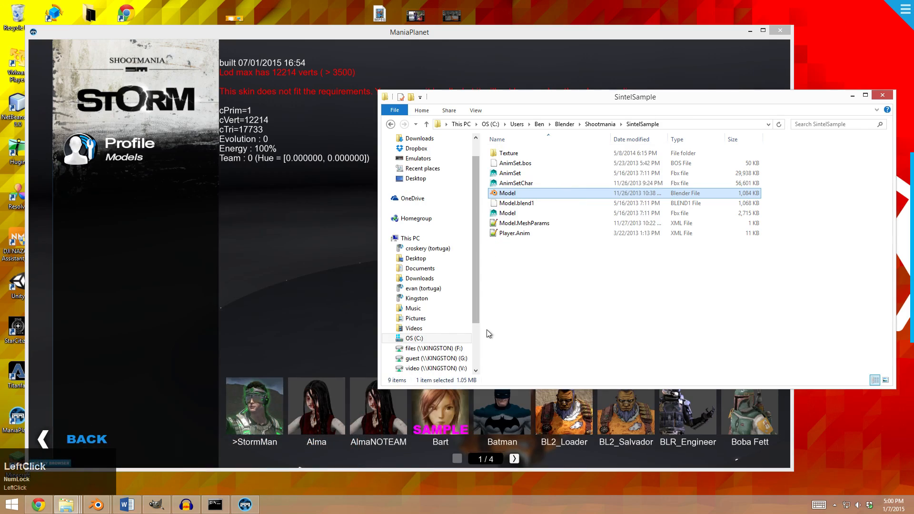
left_click(609, 295)
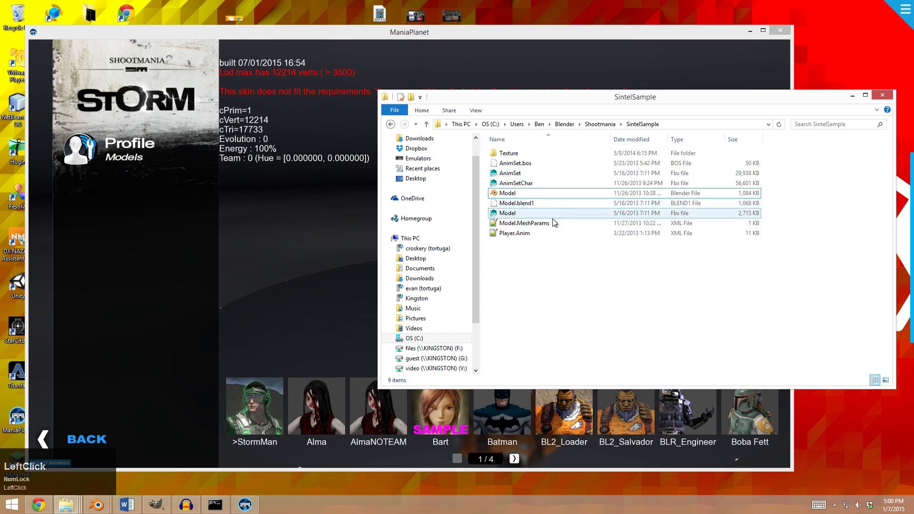
left_click_drag(548, 98, 521, 117)
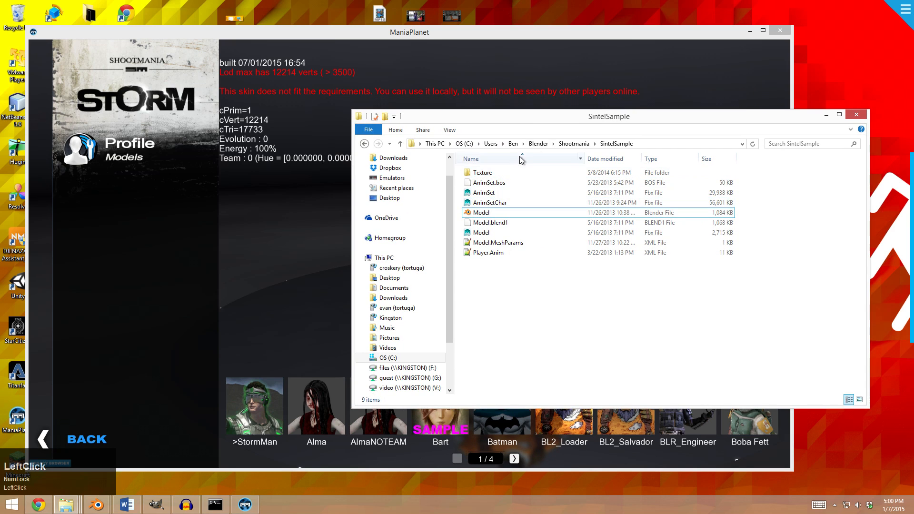
left_click(365, 144)
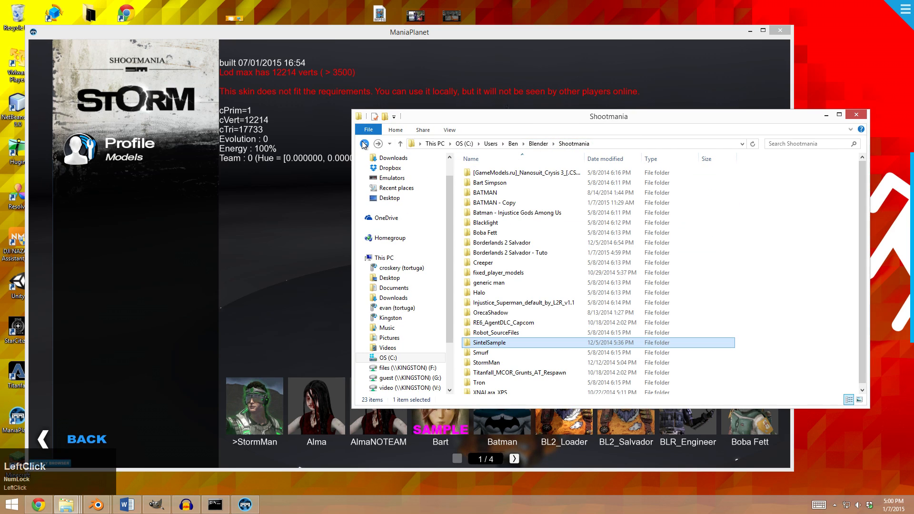
scroll(495, 223, "up", 1)
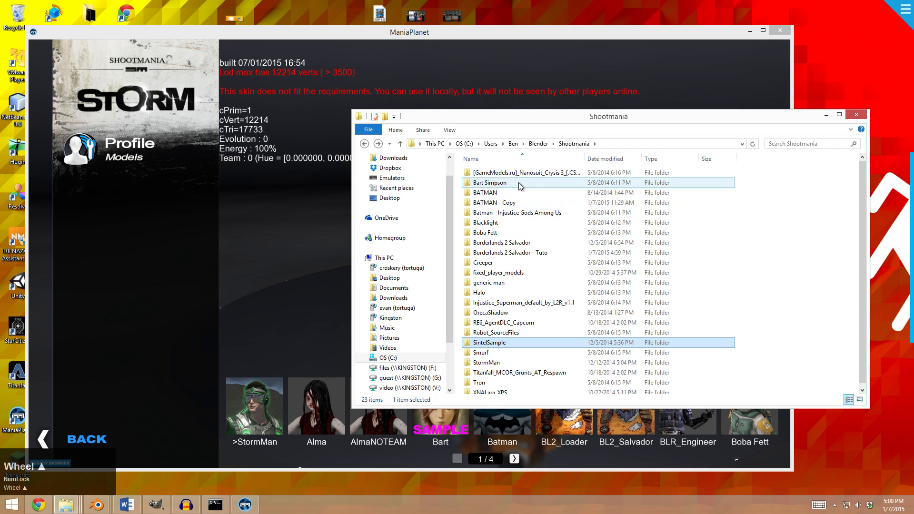
double_click(499, 252)
double_click(485, 173)
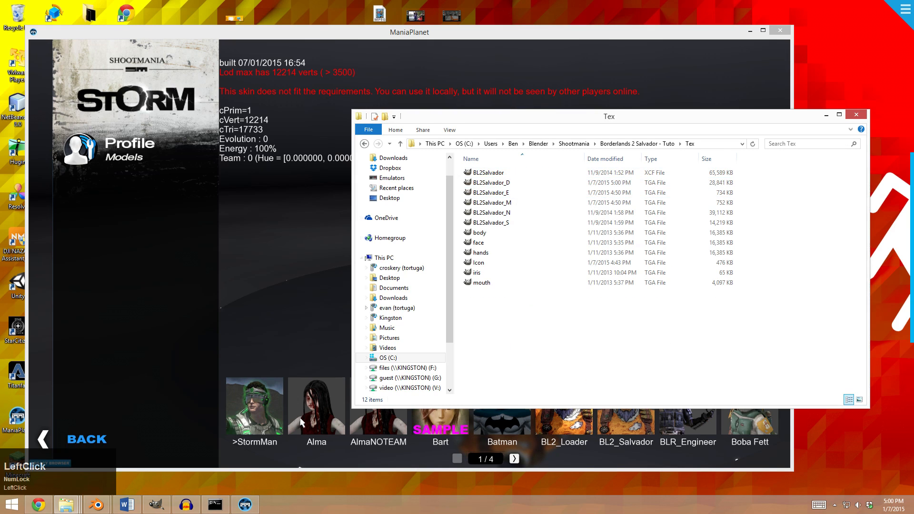
Copy BL2Salvador_D from the Tex folder into the BL2_Salvador skin's Texture folder, replacing the existing file.
mouse_move(64, 506)
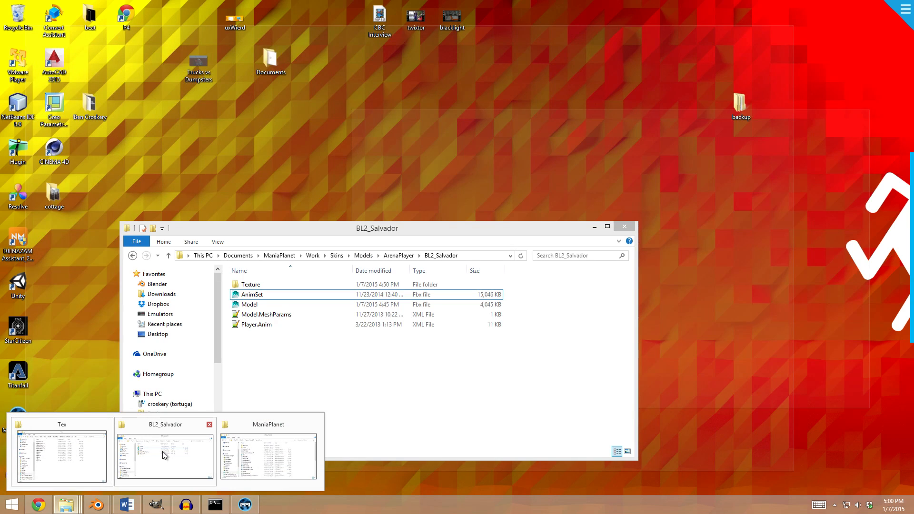
left_click(164, 455)
double_click(251, 284)
left_click_drag(312, 231, 230, 224)
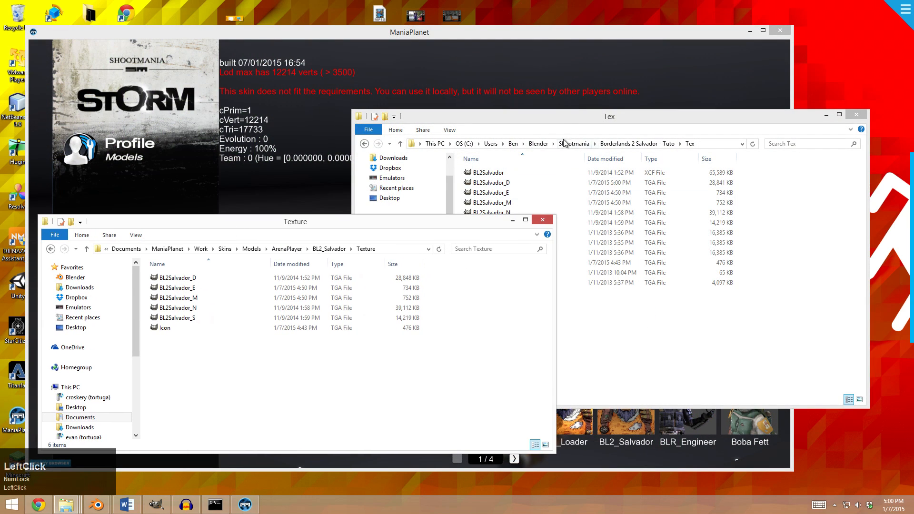
left_click(548, 129)
left_click(527, 184)
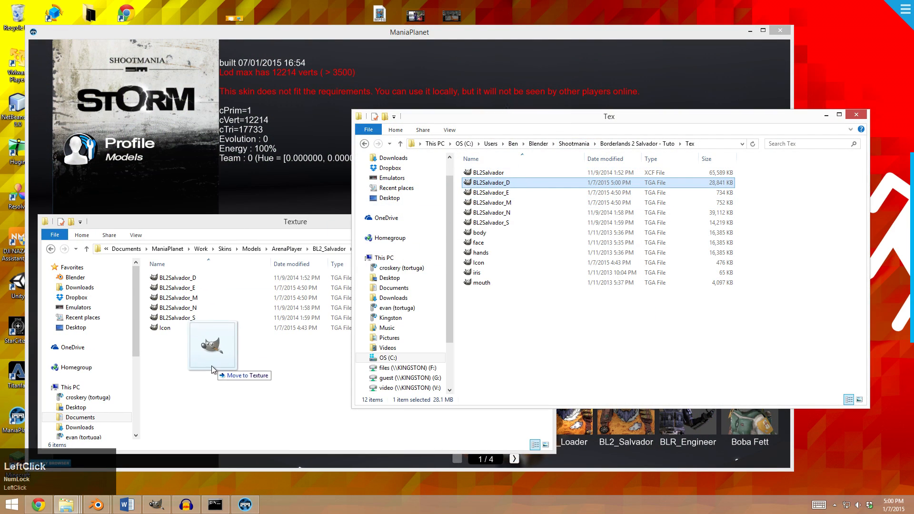
left_click_drag(212, 365, 206, 379)
left_click(429, 190)
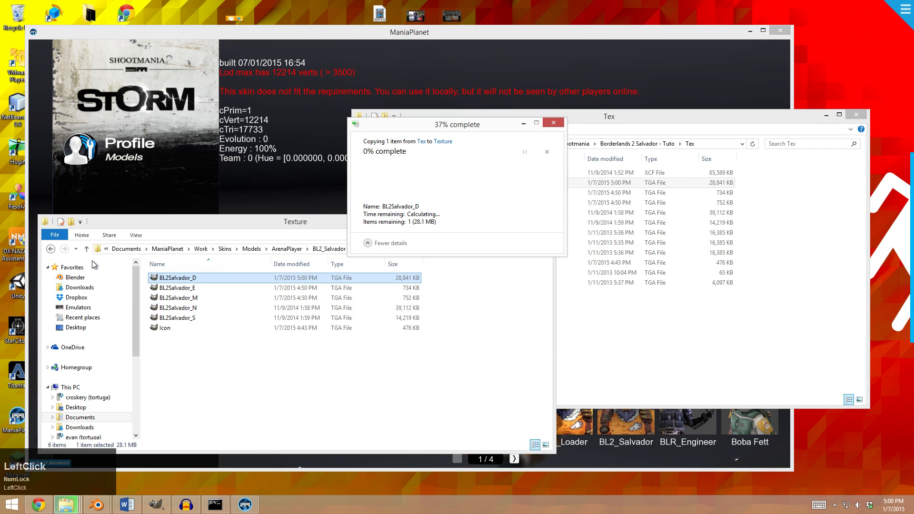
Copy the Model FBX file from Borderlands 2 Salvador - Tuto into the BL2_Salvador skin folder, replacing the existing file.
left_click(51, 248)
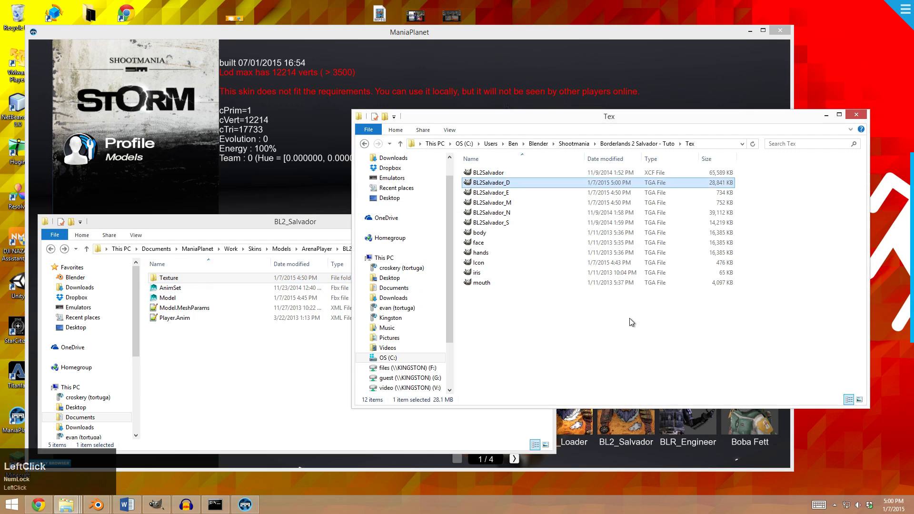
left_click(169, 298)
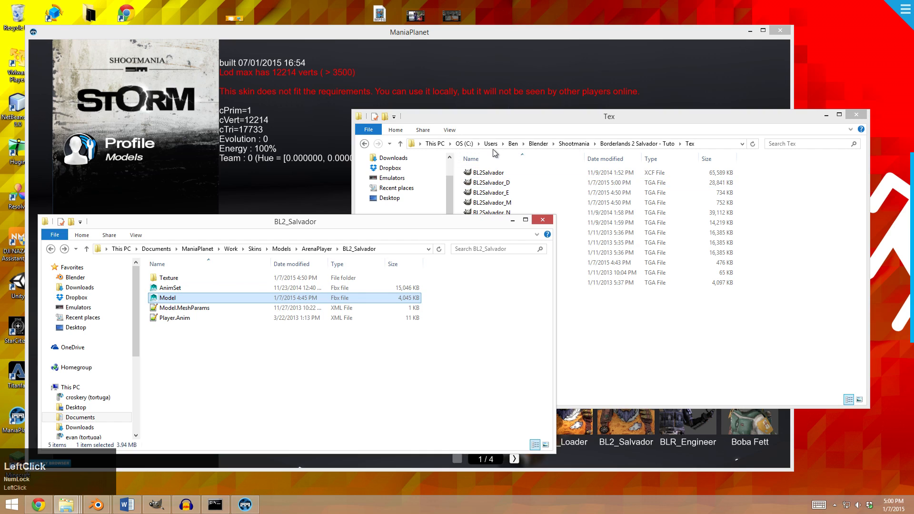
left_click(535, 121)
key("alt+Left")
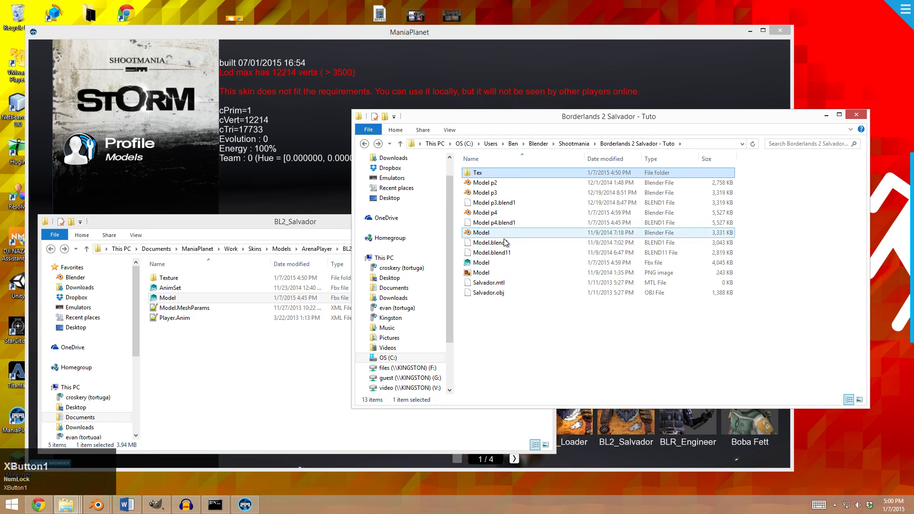
left_click(495, 263)
left_click_drag(527, 262, 307, 364)
left_click(431, 178)
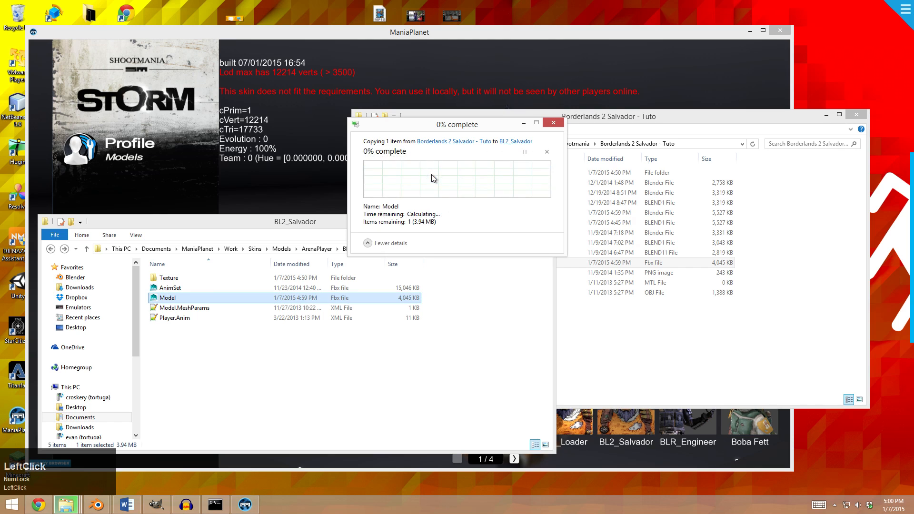
Rerun NadeoImporter CharSkin Skins/Models/ArenaPlayer/BL2_Salvador /MaxSize=4096 in the Command Prompt.
left_click(215, 505)
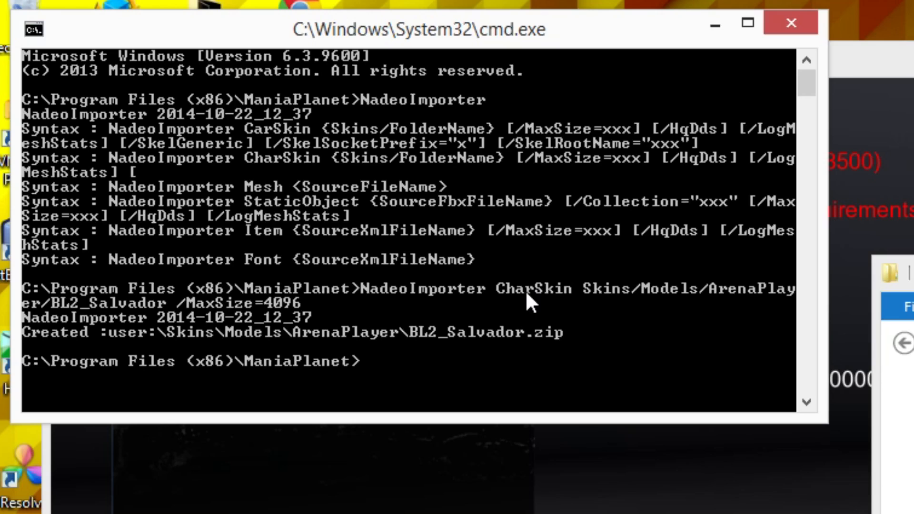
key("Up")
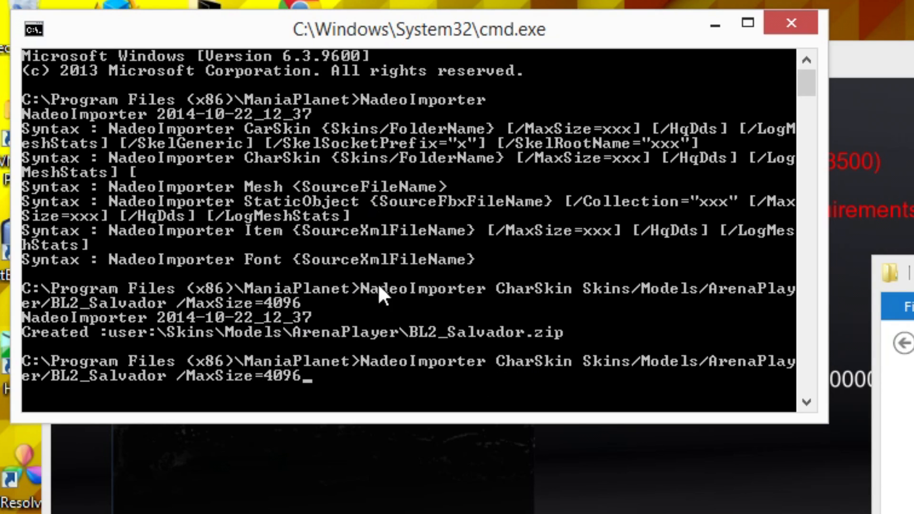
key("Return")
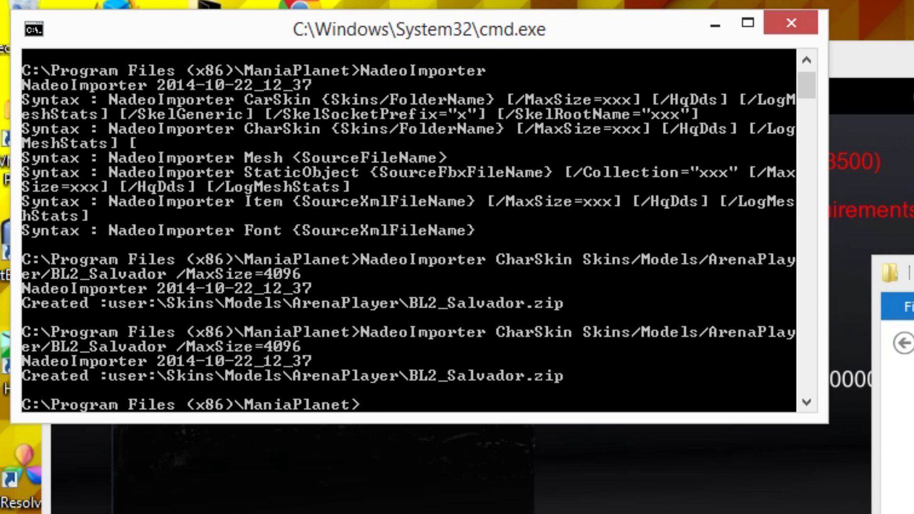
Switch to ManiaPlanet, show the keys help and reload the BL2_Salvador skin.
left_click(245, 504)
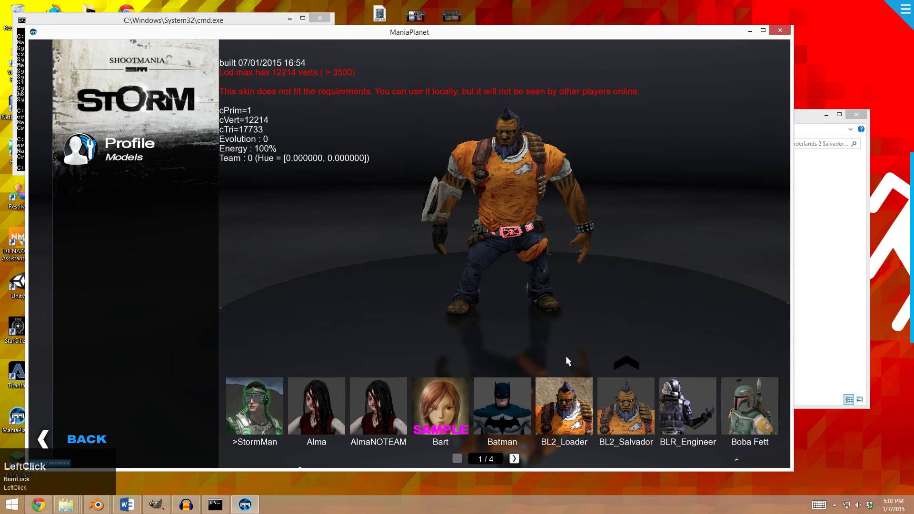
key("h")
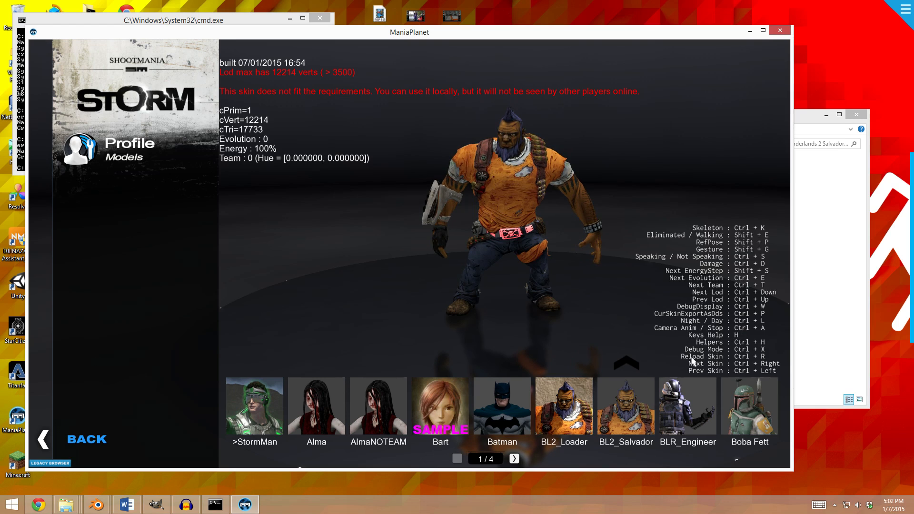
key("ctrl")
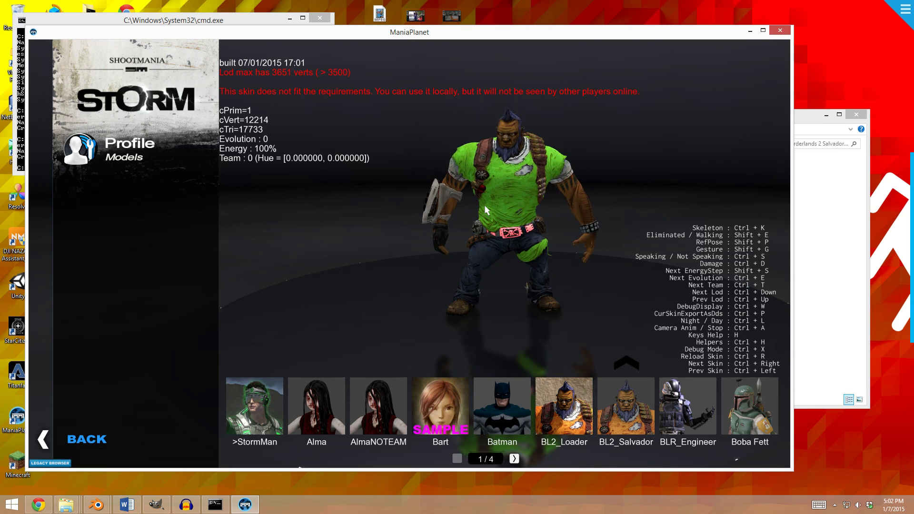
key("ctrl+r")
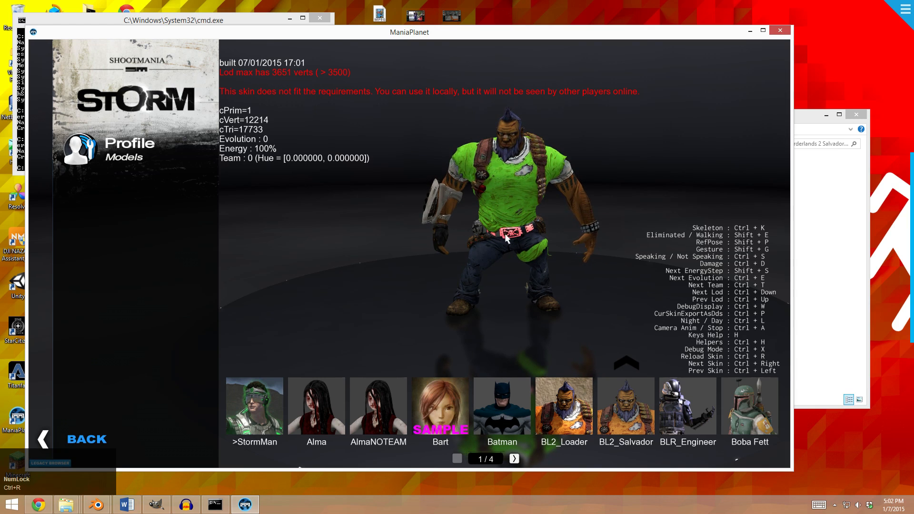
Cycle the BL2_Salvador skin through its team colours and compare it with the StormMan skin.
key("ctrl+t")
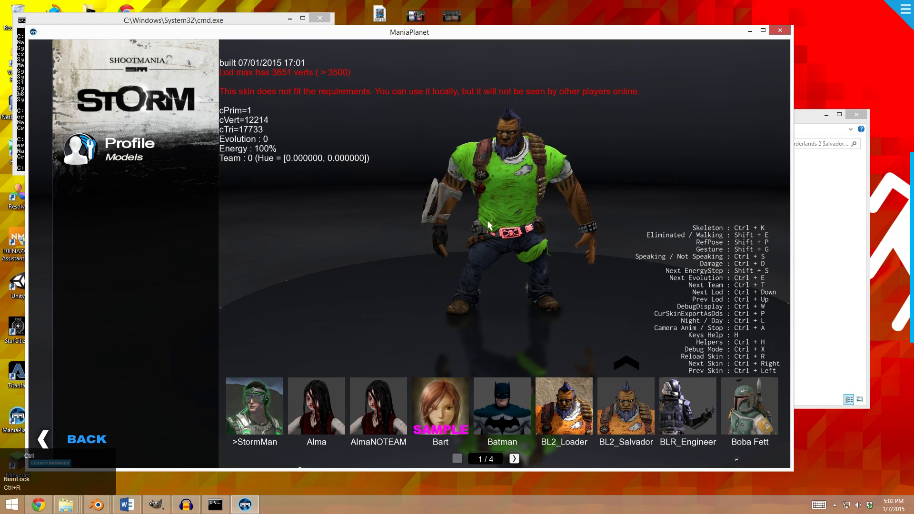
key("ctrl+t")
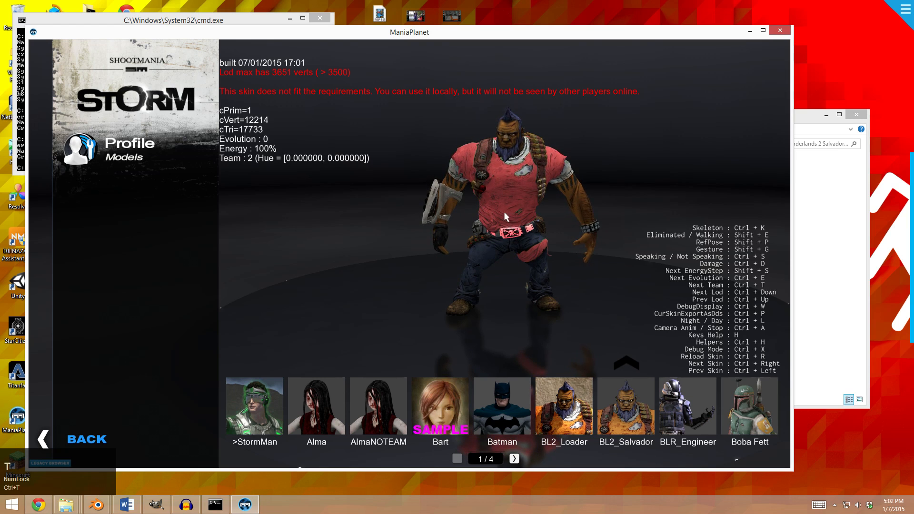
key("ctrl+t")
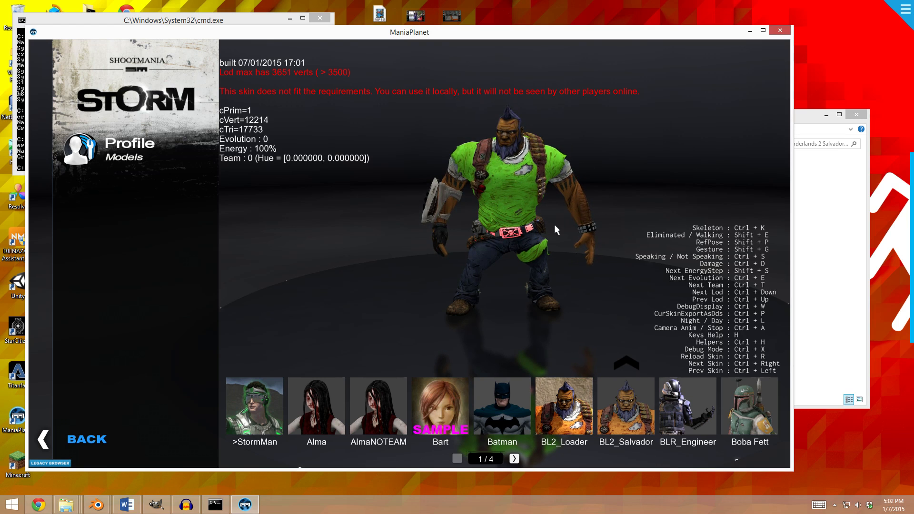
left_click(257, 404)
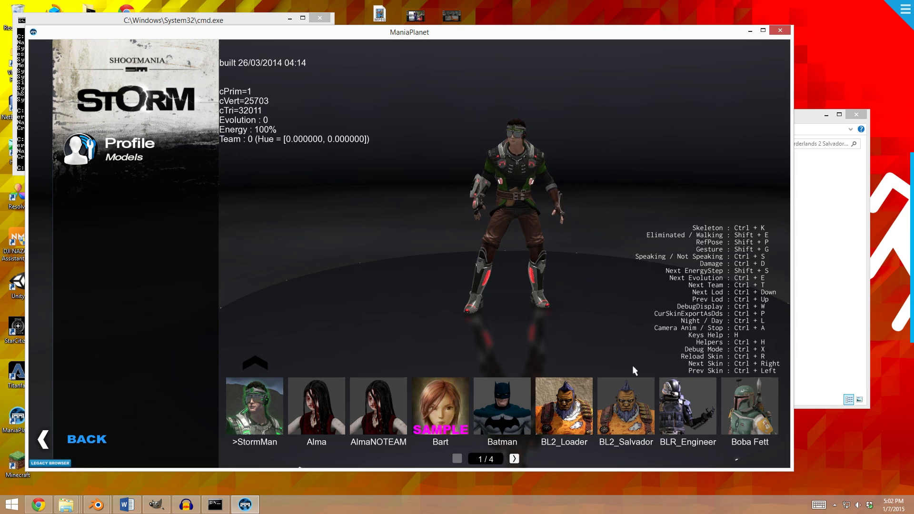
left_click(630, 411)
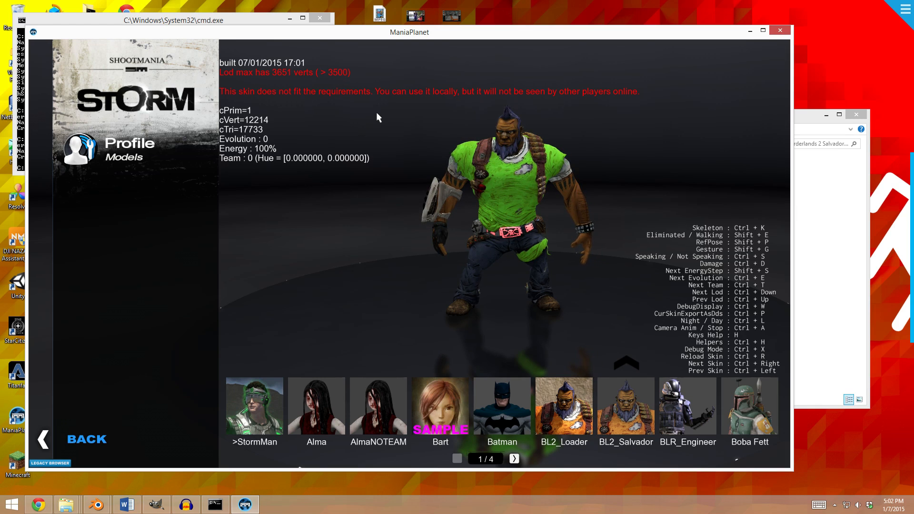
Step the BL2_Salvador skin through its levels of detail to check each LOD's vertex count, and toggle debug mode.
key("ctrl")
key("ctrl+Up")
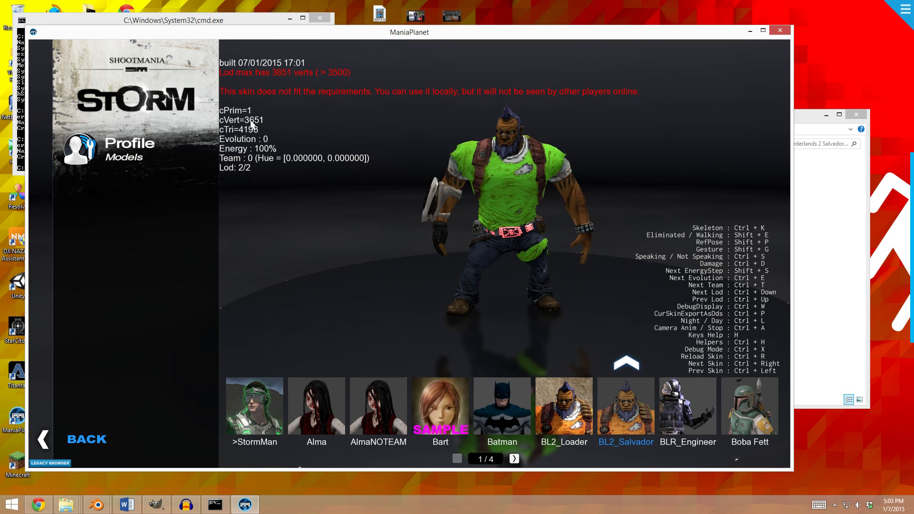
key("ctrl")
key("ctrl+Up")
key("ctrl+Up")
key("ctrl+Up")
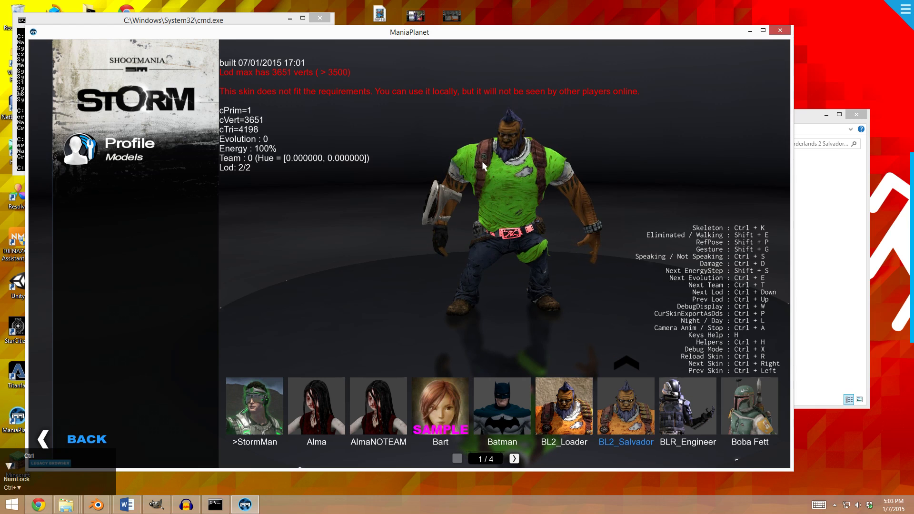
key("ctrl+Down")
key("ctrl+Down")
key("ctrl+Down")
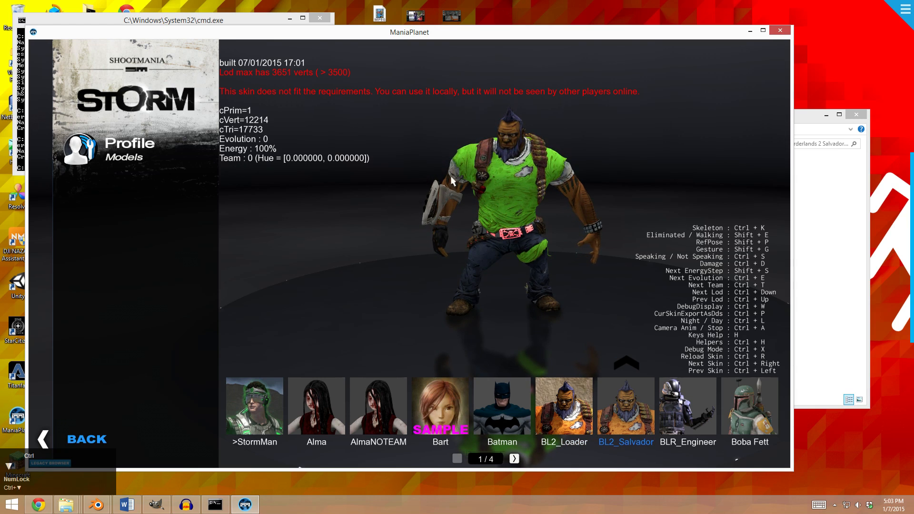
key("ctrl+x")
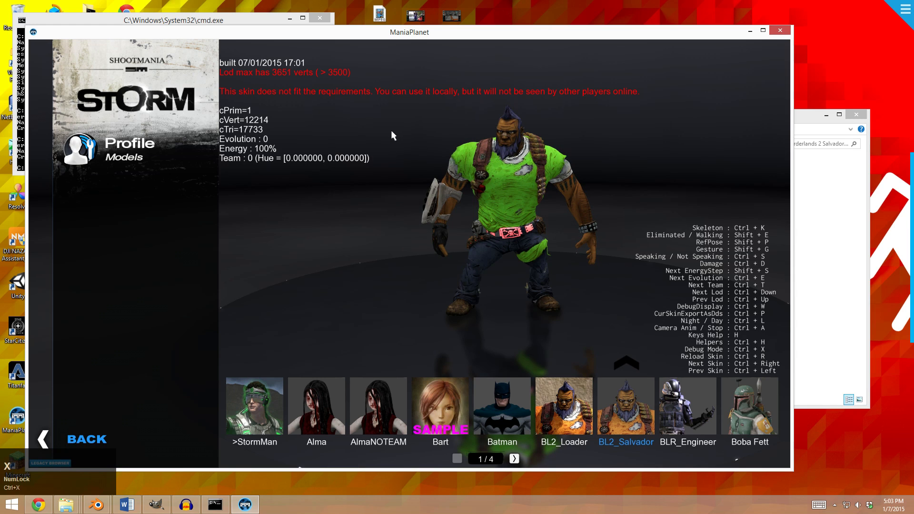
Leave the profile models page and open the Replays folder in the Edit a Replay section of the Editors.
left_click(87, 439)
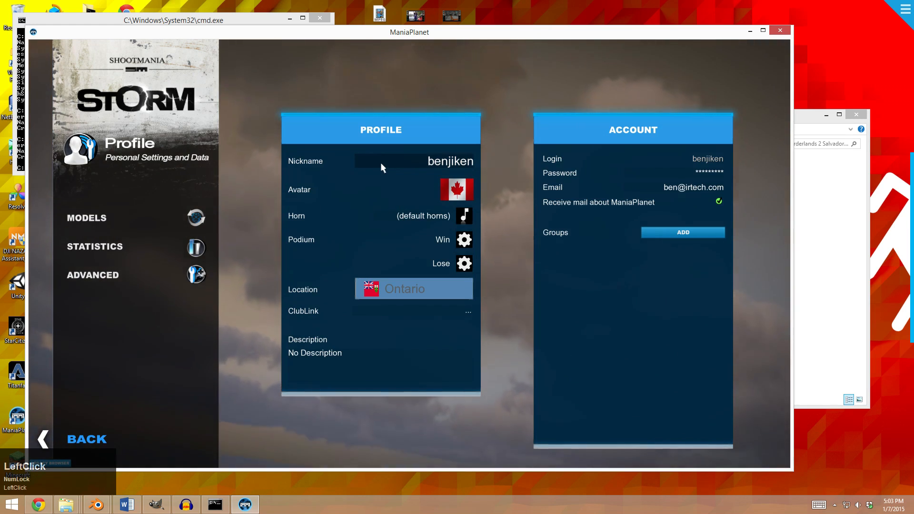
left_click(103, 438)
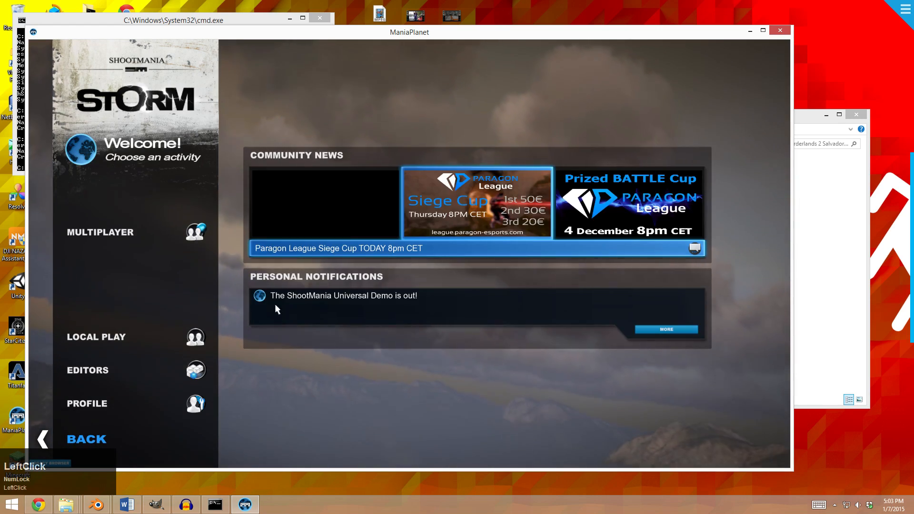
left_click(88, 370)
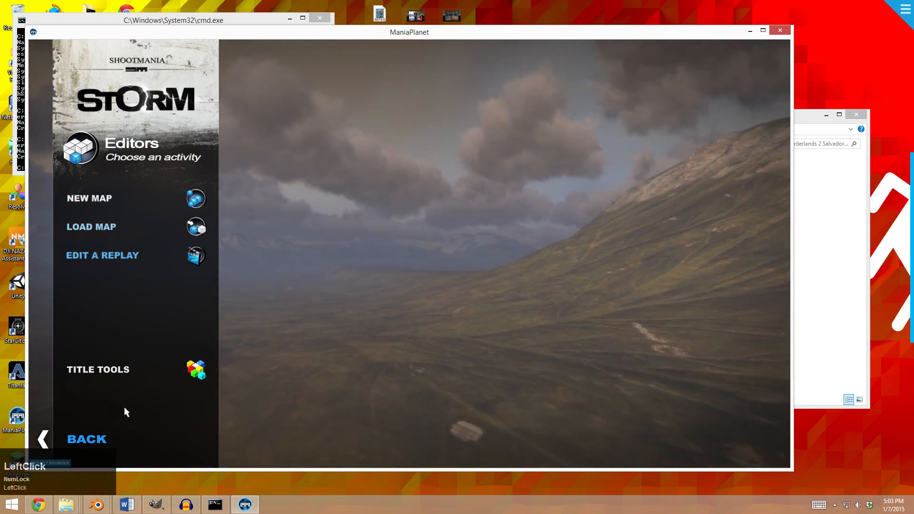
left_click(97, 438)
left_click(116, 369)
left_click(144, 264)
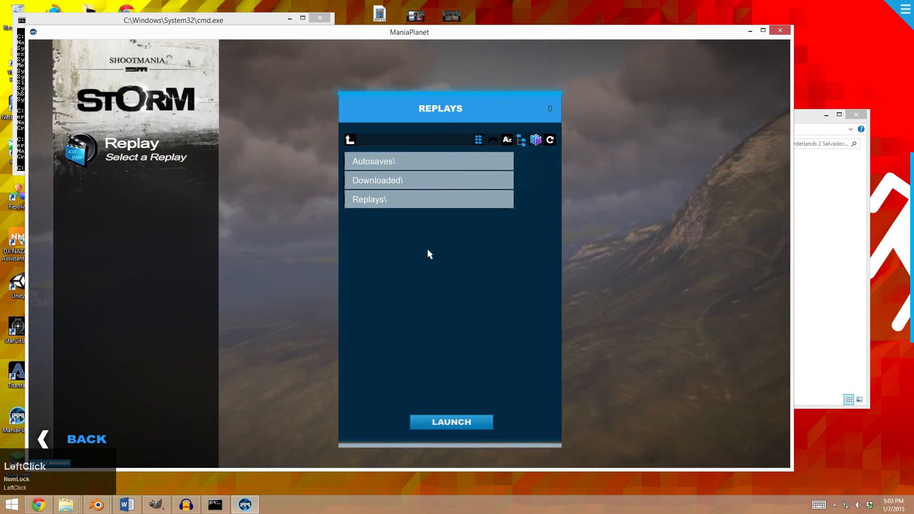
left_click(398, 200)
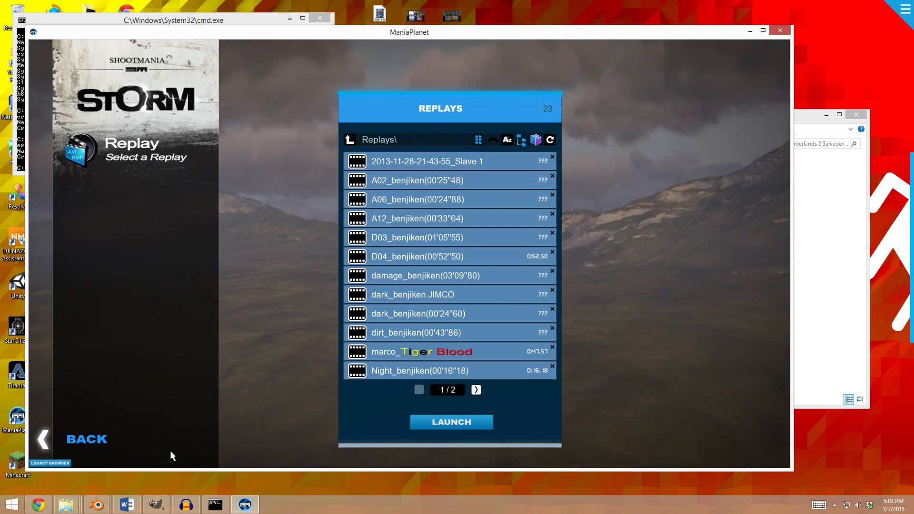
Open the ManiaPlanet documents folder in a new File Explorer window and check its Media folder.
middle_click(67, 505)
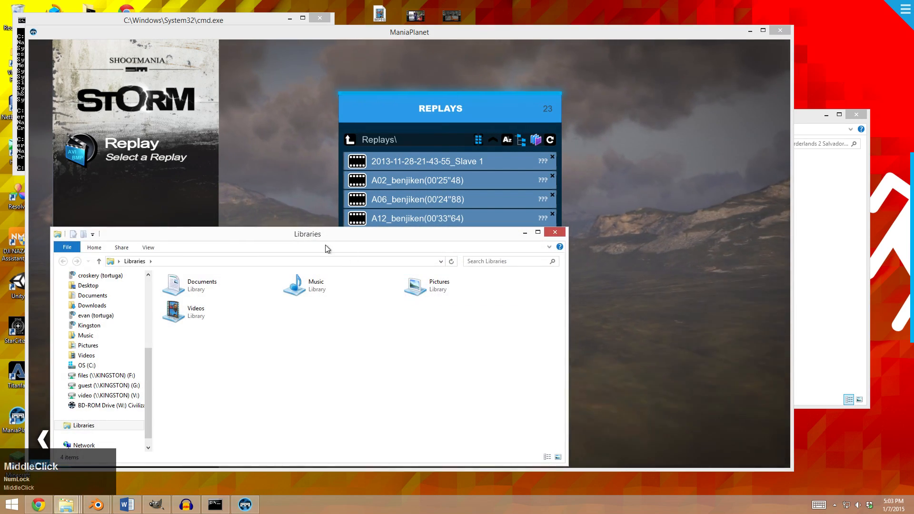
left_click_drag(324, 224, 359, 199)
double_click(250, 239)
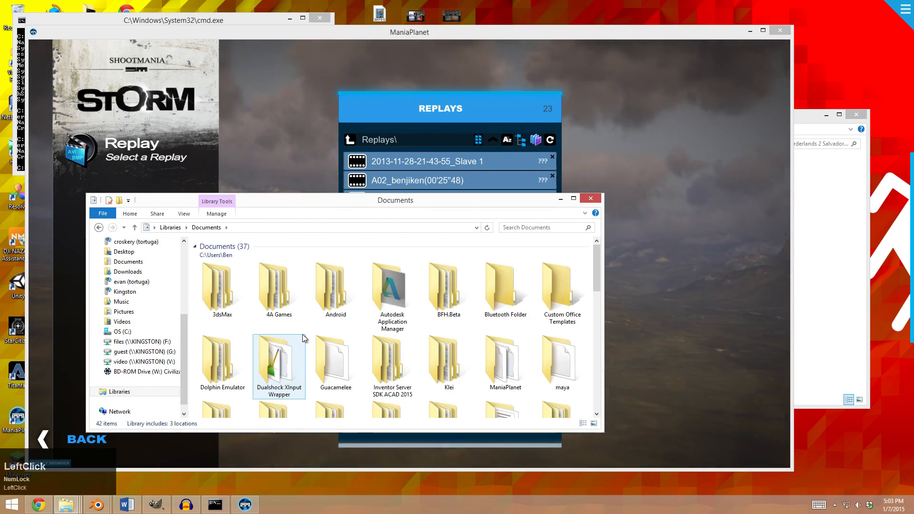
double_click(506, 366)
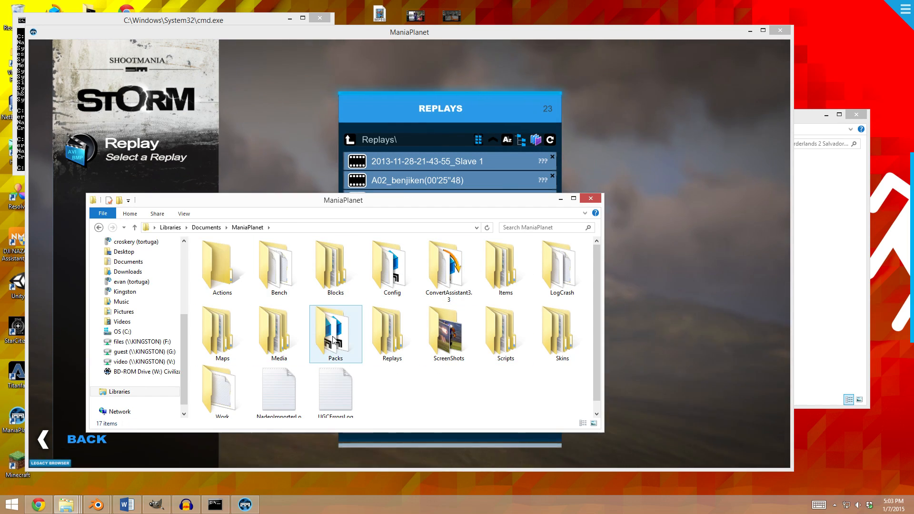
double_click(270, 337)
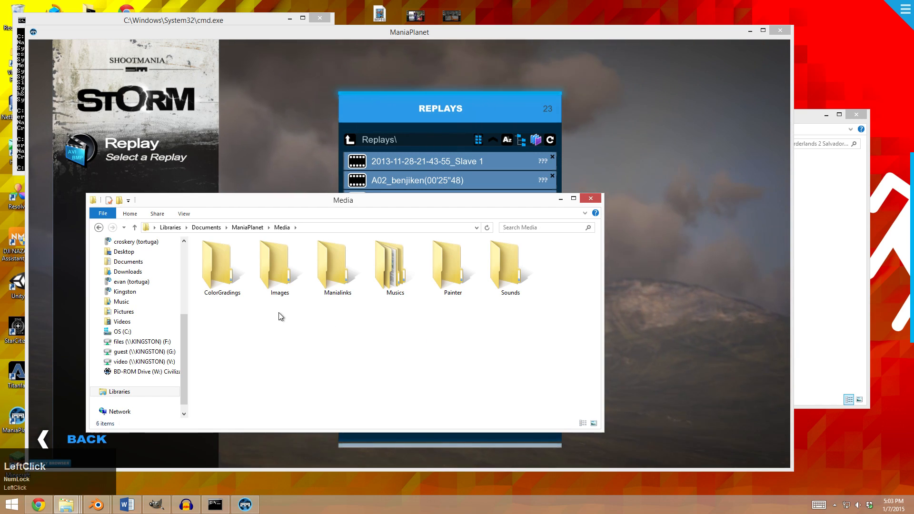
key("alt+Left")
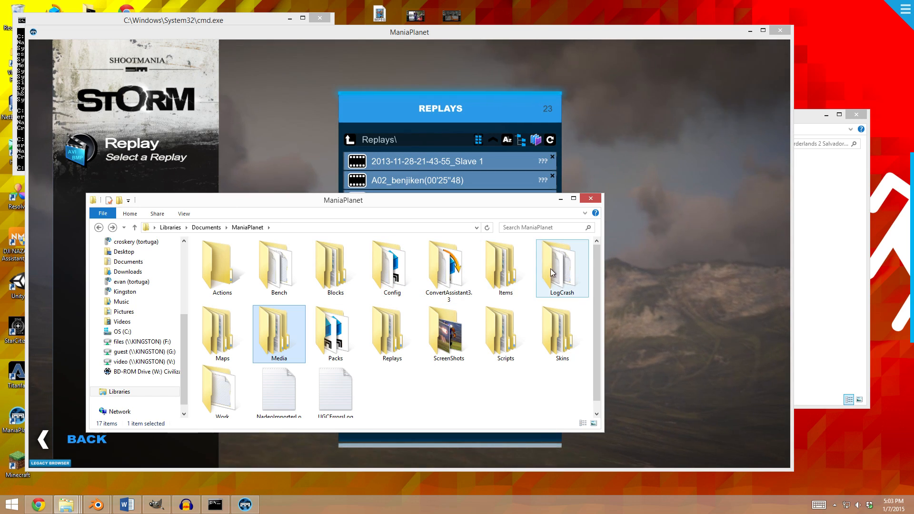
Check ManiaPlanet's Replays\Downloaded folder for the Screenshot-ShootMania_Storm replay file and close the File Explorer window.
left_click(439, 398)
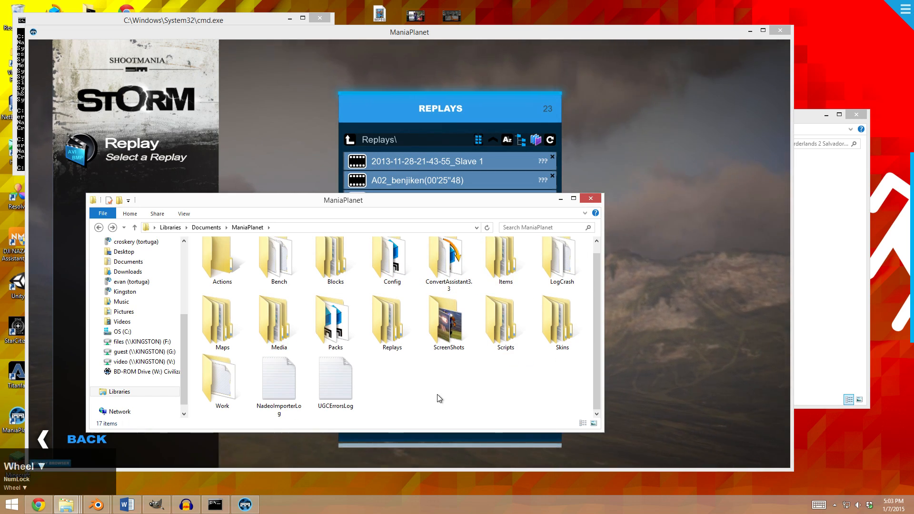
double_click(384, 357)
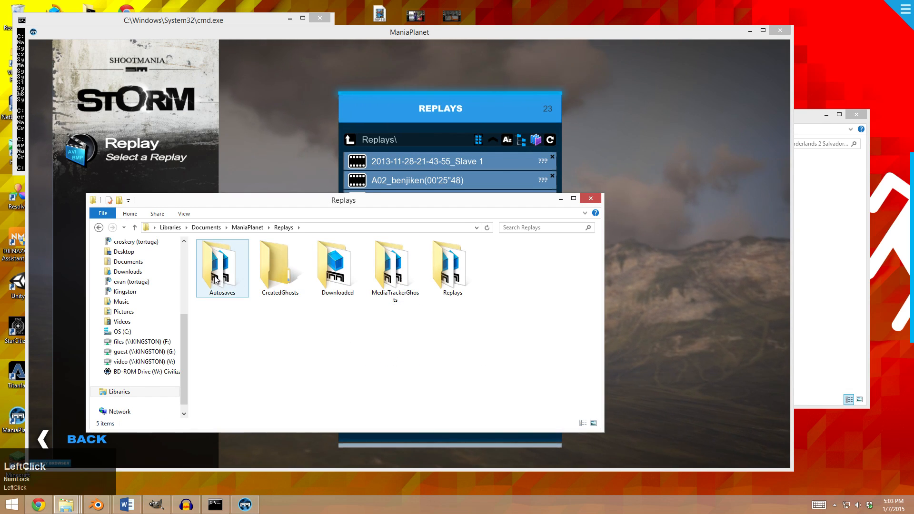
double_click(339, 274)
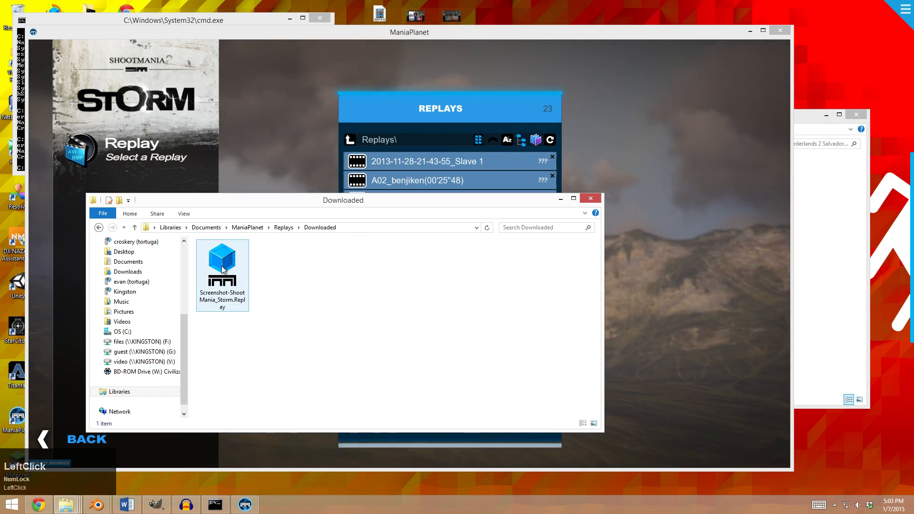
left_click(241, 309)
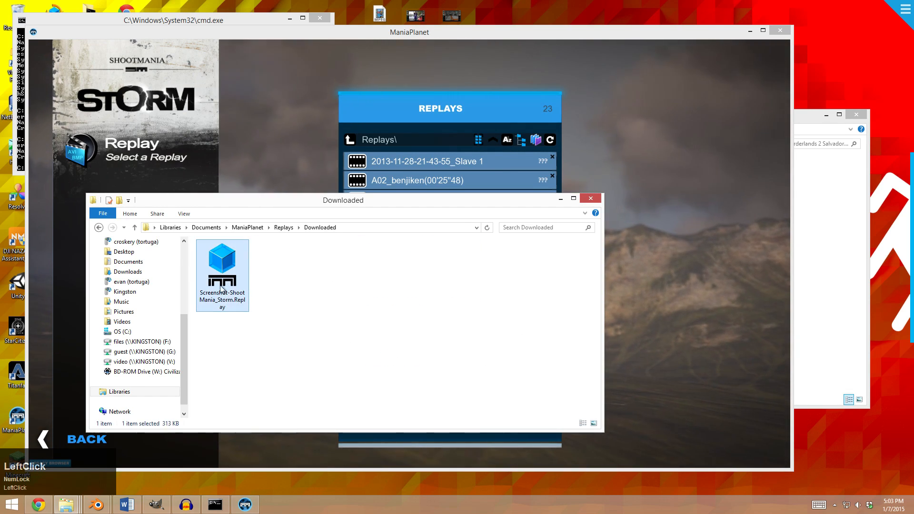
left_click(99, 228)
left_click(333, 351)
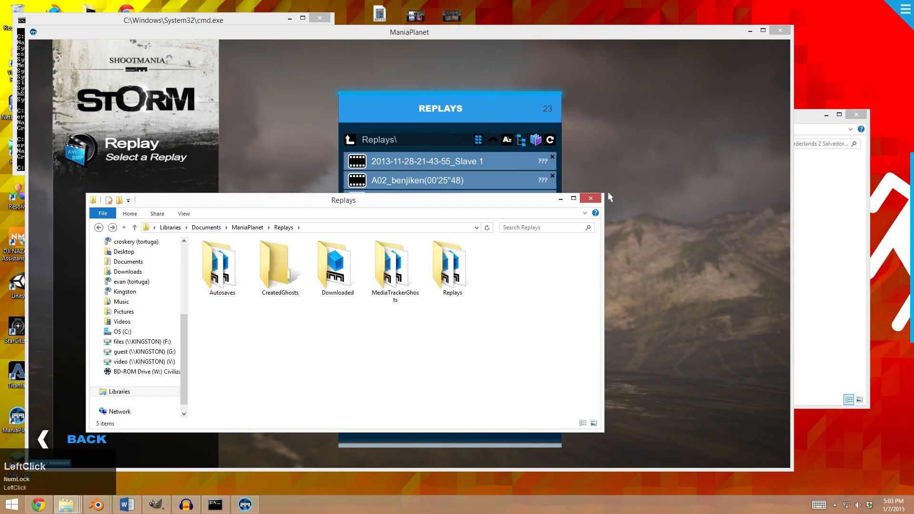
left_click(585, 200)
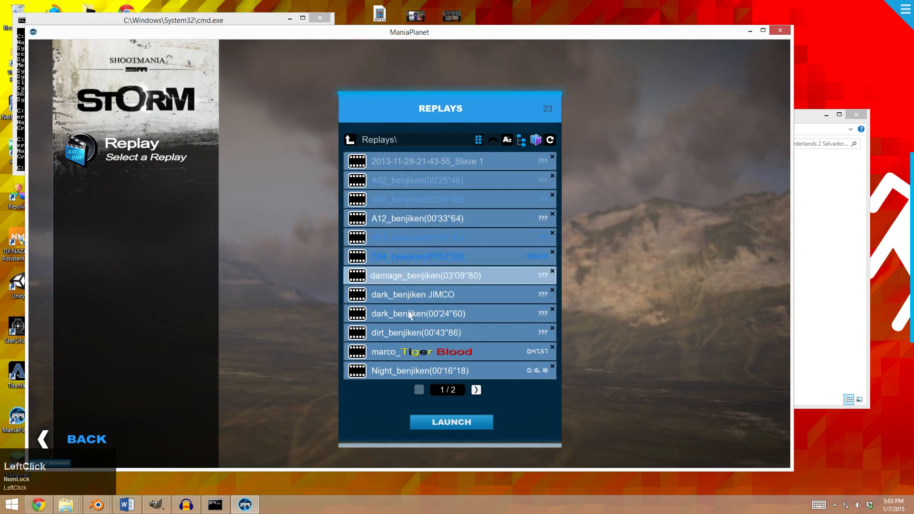
Launch the Screenshot-ShootMania_Storm replay from the game's Downloaded folder and open it in the replay editor.
left_click(476, 390)
left_click(415, 387)
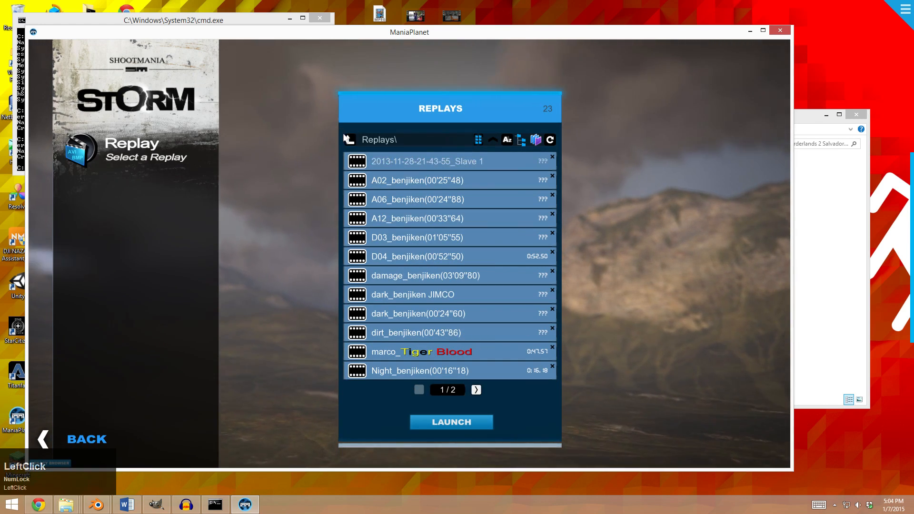
left_click(350, 140)
left_click(389, 181)
left_click(416, 161)
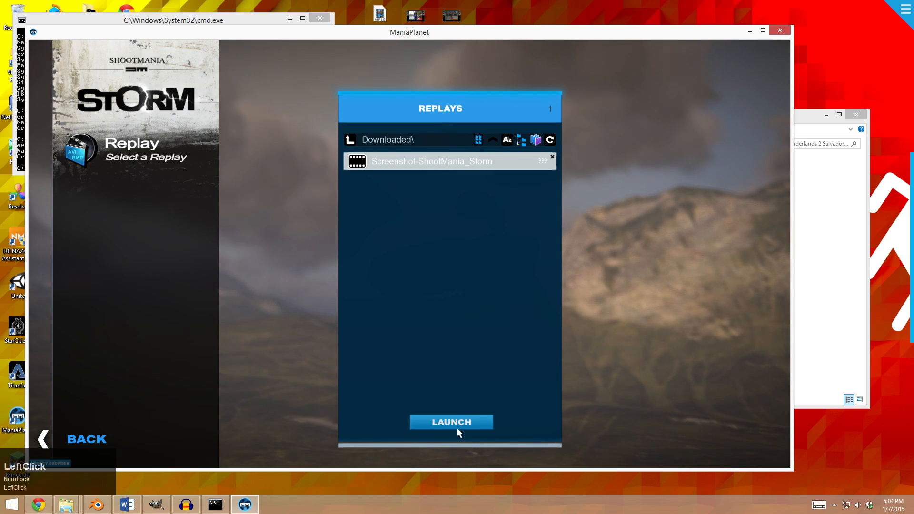
left_click(460, 422)
left_click(422, 276)
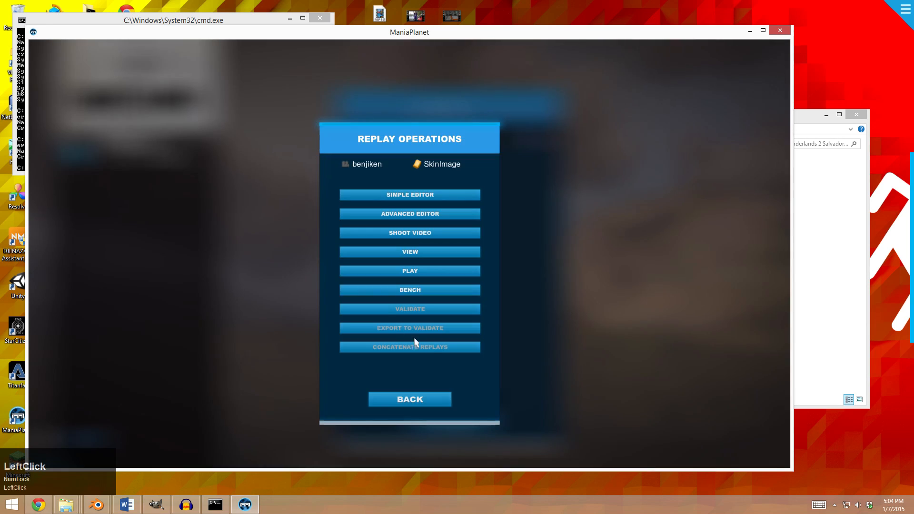
left_click(433, 232)
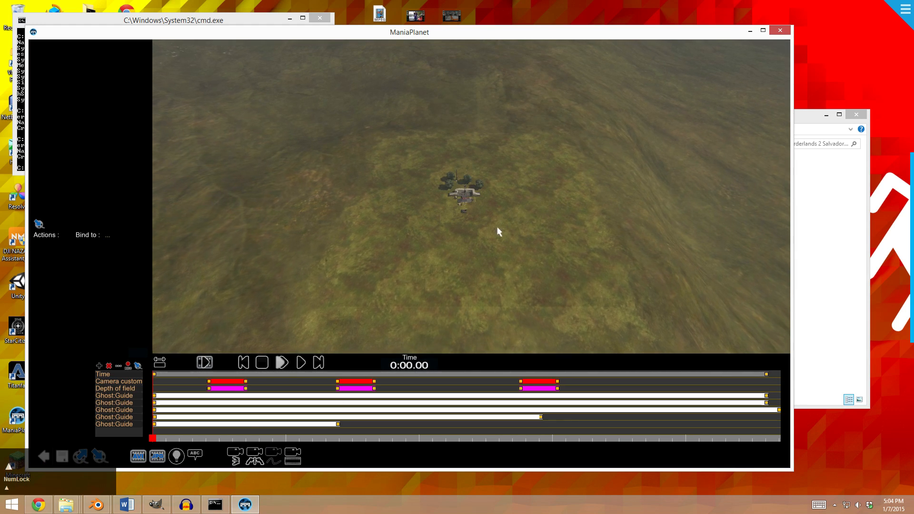
Assign the BL2_Salvador skin to the first two Ghost:Guide tracks.
mouse_move(427, 209)
right_mouse_down()
mouse_move(506, 241)
mouse_move(477, 225)
mouse_move(520, 232)
mouse_move(477, 221)
mouse_move(489, 265)
mouse_move(428, 217)
mouse_move(434, 233)
mouse_move(431, 218)
right_mouse_up()
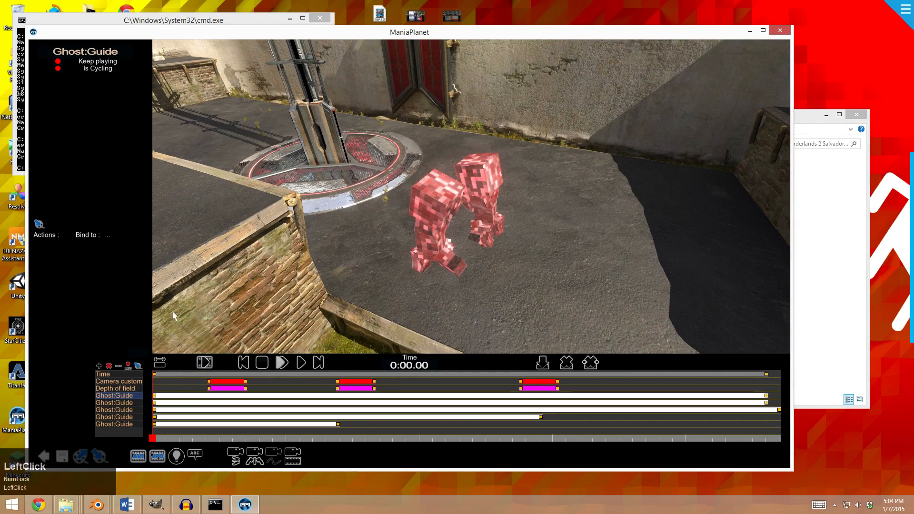
left_click(189, 396)
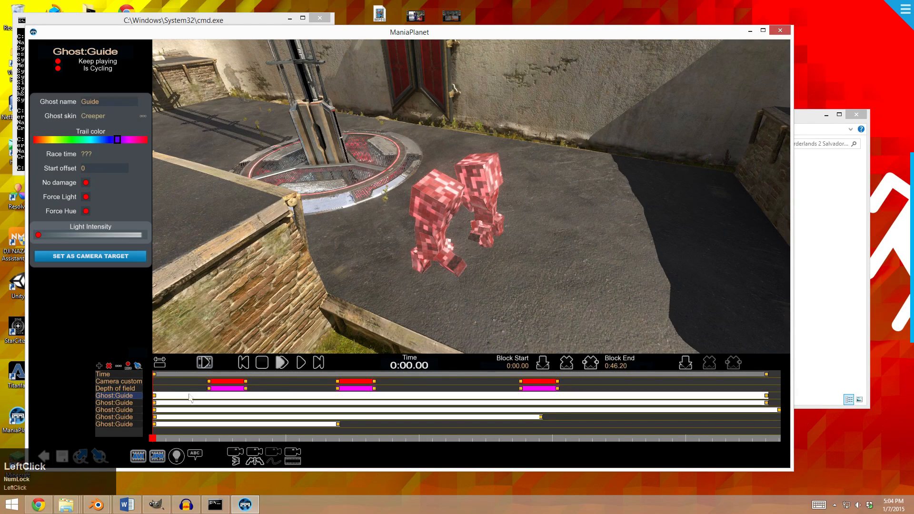
left_click(143, 116)
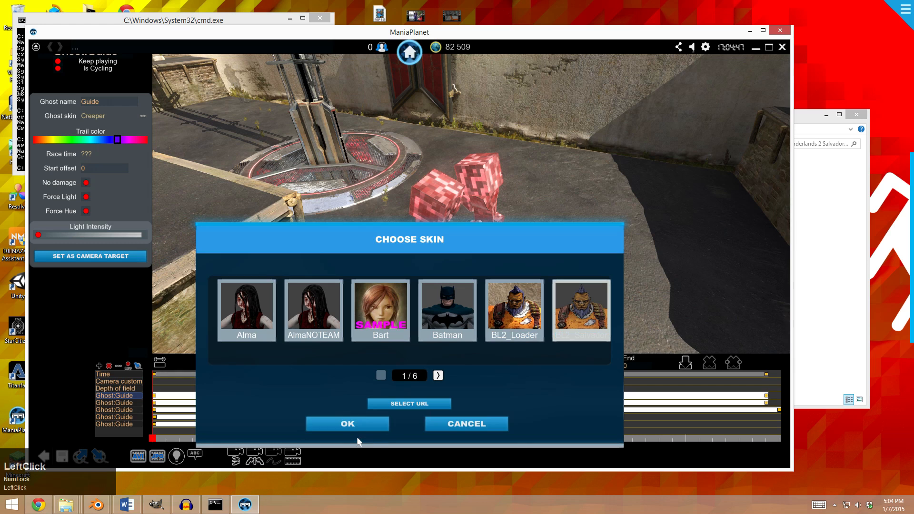
left_click(348, 426)
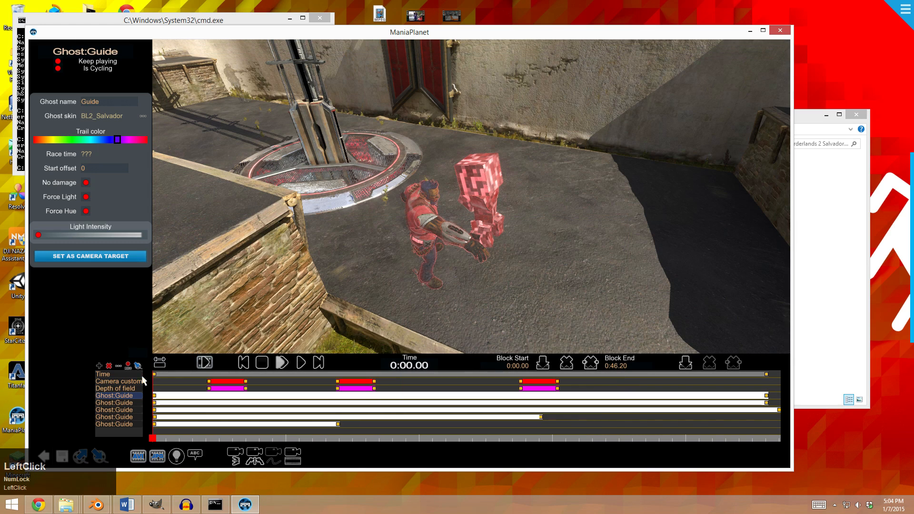
left_click(136, 402)
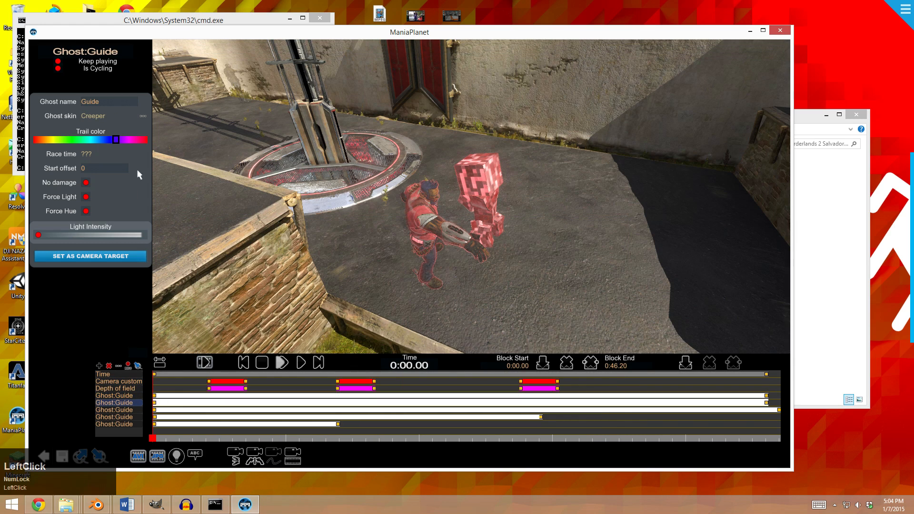
left_click(143, 116)
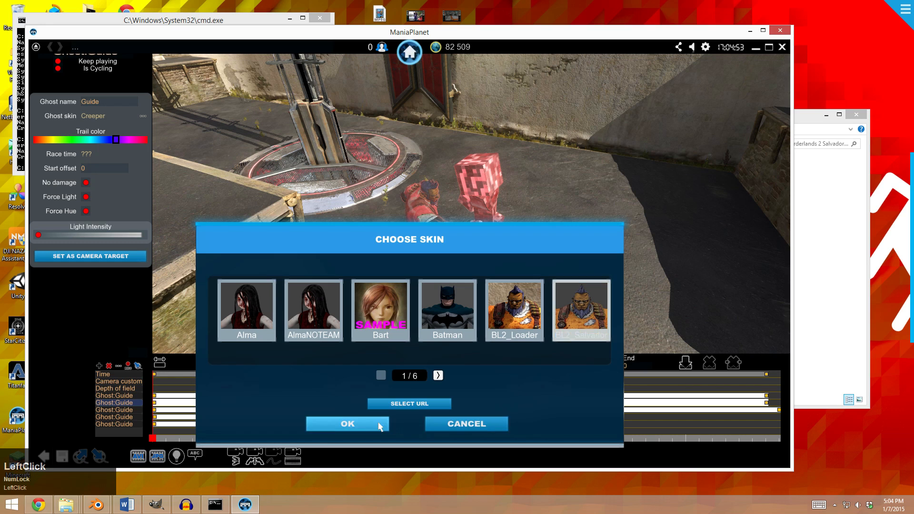
left_click(380, 425)
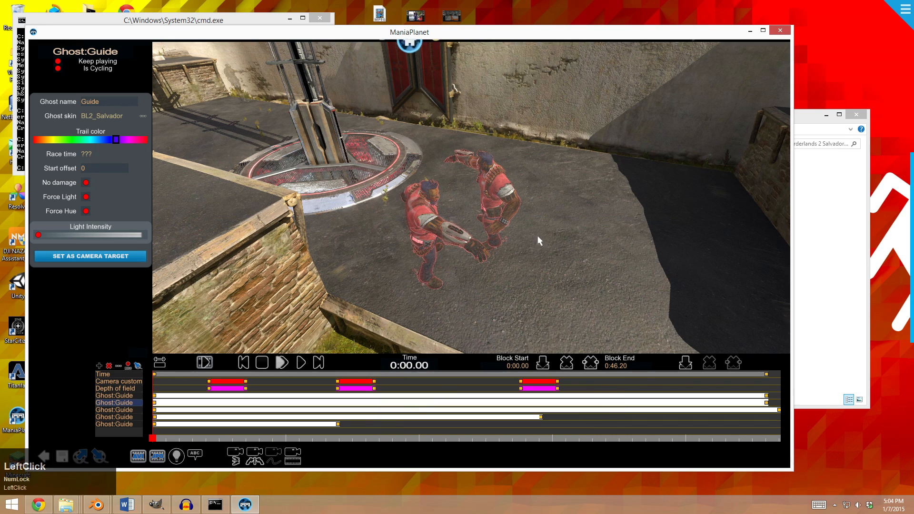
Advance the replay to 0:02.91 and examine the two red Salvador characters up close and from different distances.
left_click(279, 364)
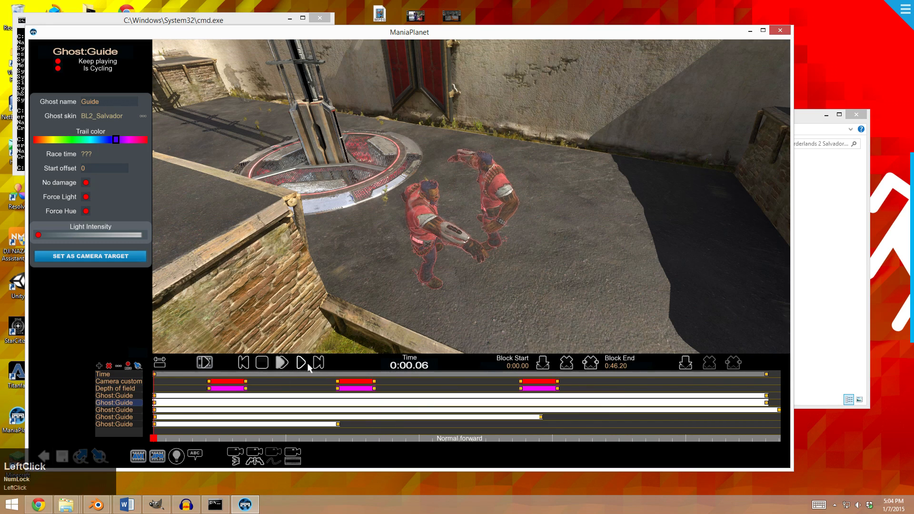
left_click(263, 362)
right_click_drag(335, 290, 454, 170)
scroll(375, 212, "up", 5)
scroll(432, 203, "down", 2)
scroll(449, 217, "up", 2)
key("Left")
key("Right")
scroll(500, 281, "down", 4)
scroll(486, 321, "down", 4)
scroll(476, 280, "up", 5)
key("Down")
key("Up")
key("Down")
scroll(444, 172, "down", 5)
scroll(453, 214, "up", 4)
scroll(453, 213, "down", 3)
scroll(453, 115, "down", 4)
scroll(456, 252, "up", 2)
scroll(455, 252, "up", 4)
scroll(455, 170, "down", 3)
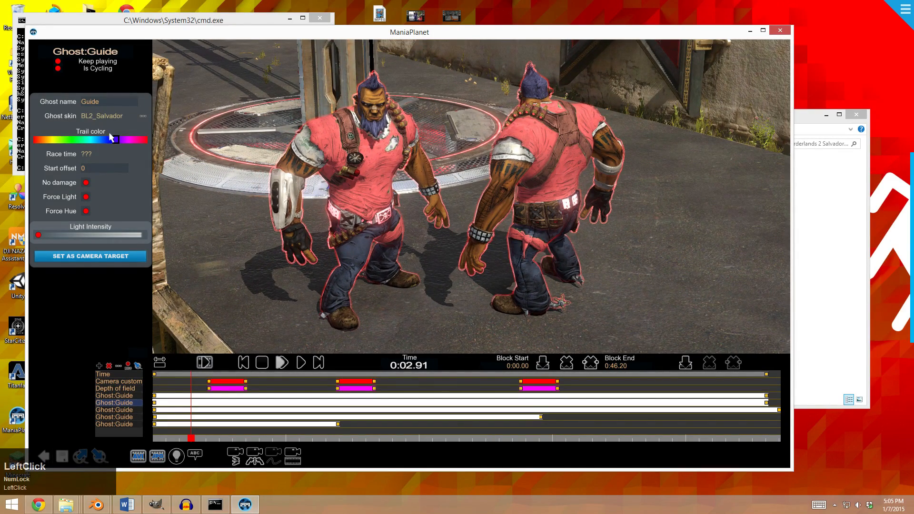
Enable Force Hue on the second ghost, set its trail colour to green, and inspect the model from the front.
left_click(85, 197)
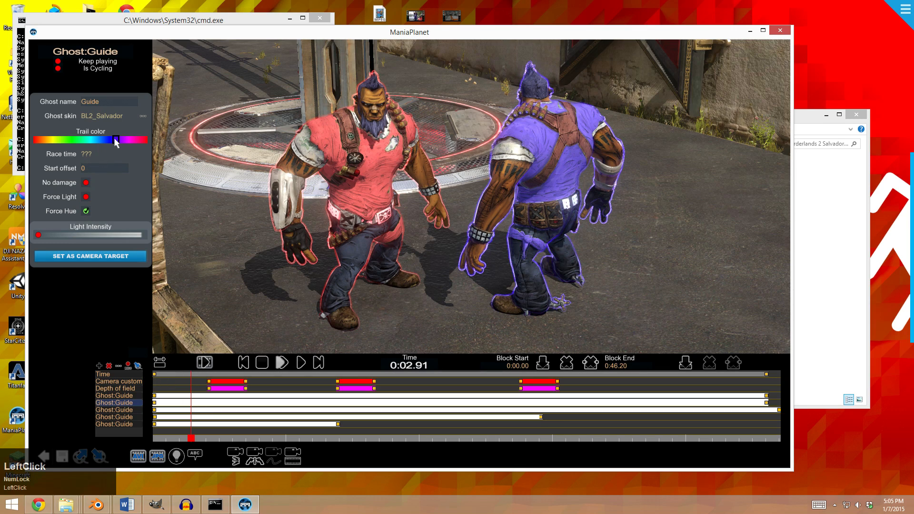
left_click_drag(115, 139, 88, 142)
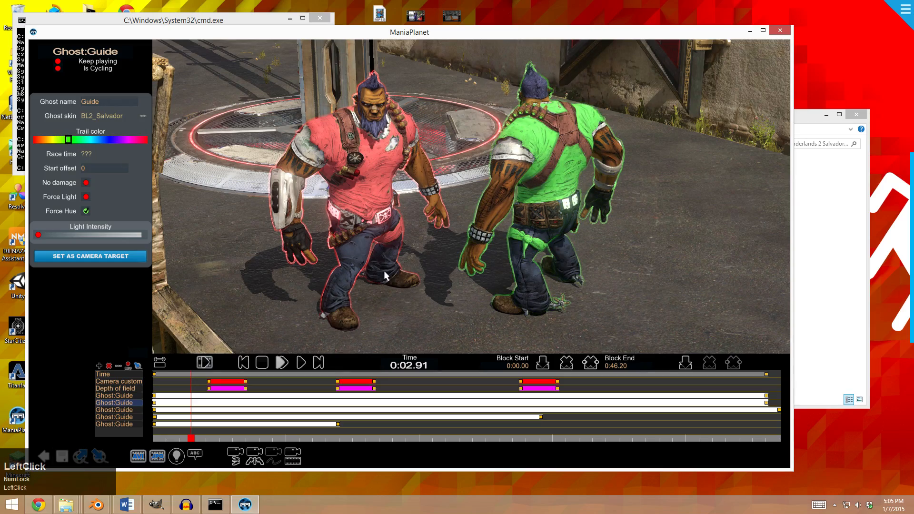
right_click_drag(424, 253, 665, 275)
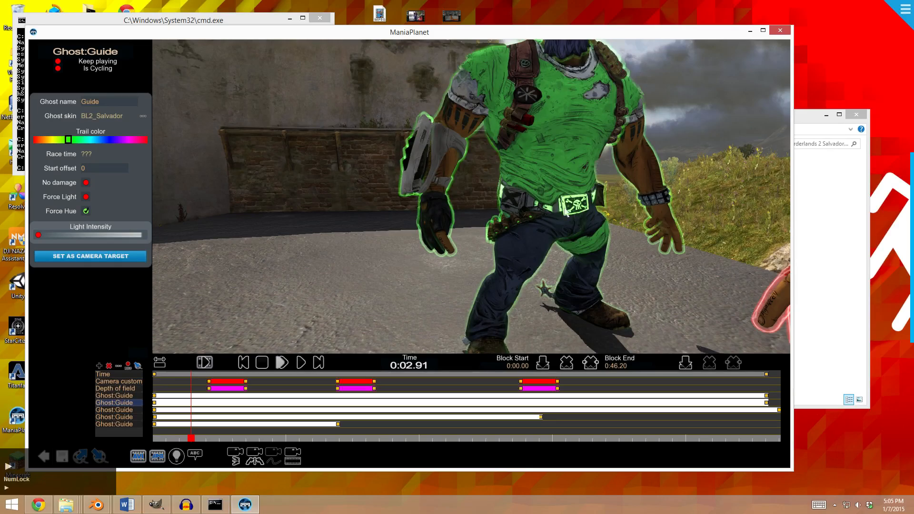
scroll(496, 214, "down", 3)
Change the second ghost's trail colour to cyan and view both characters from afar.
mouse_move(65, 145)
left_mouse_down()
mouse_move(124, 139)
mouse_move(72, 145)
left_mouse_up()
right_click_drag(413, 187, 404, 343)
scroll(342, 253, "down", 5)
scroll(405, 344, "down", 3)
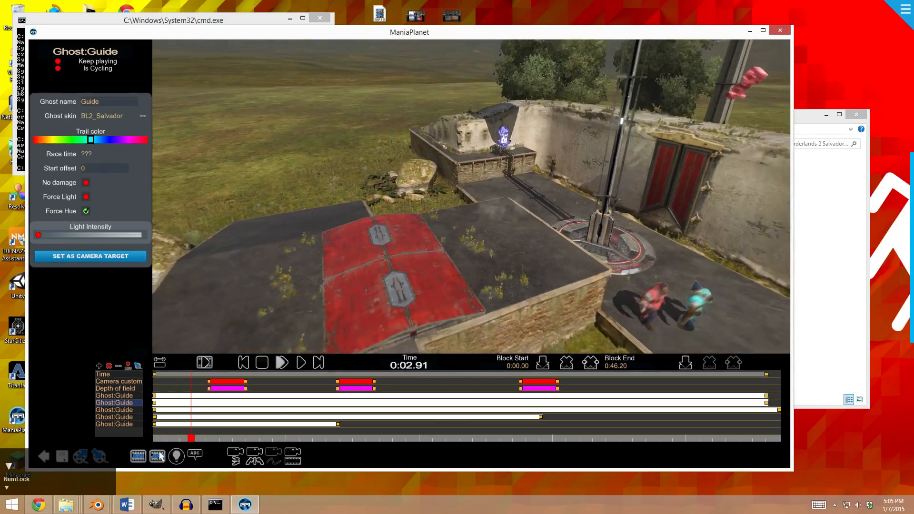
Move the playback position to 0:14.04 and delete the Camera custom and Depth of field tracks.
left_click_drag(204, 441, 339, 437)
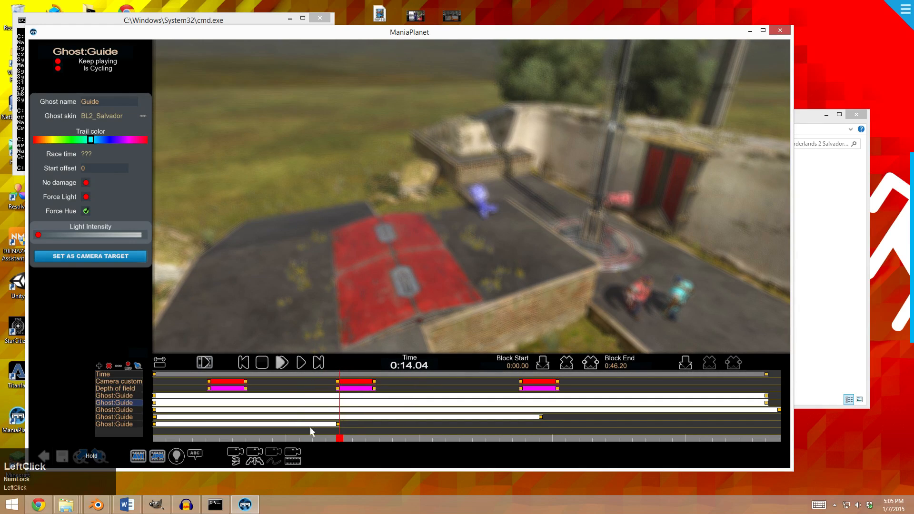
left_click(355, 382)
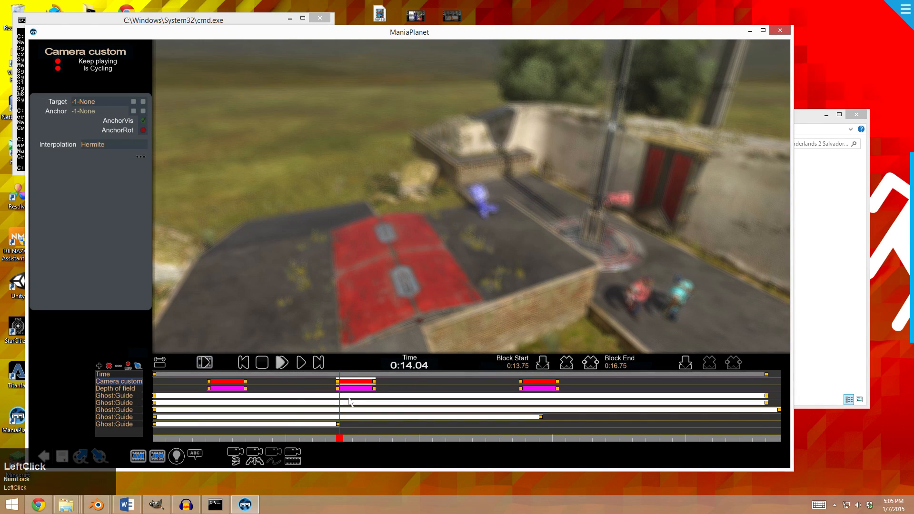
left_click(108, 365)
left_click(400, 269)
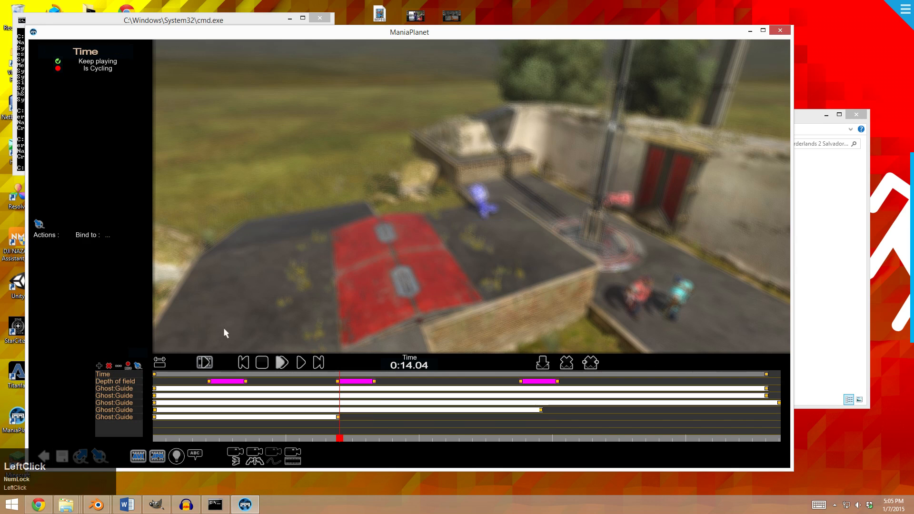
left_click(110, 365)
left_click(361, 268)
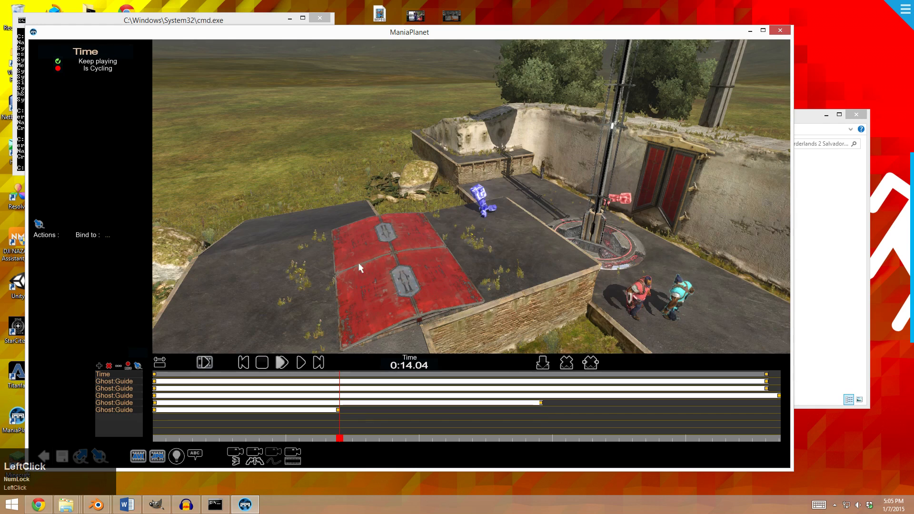
Assign the BL2_Salvador skin to the third Ghost:Guide track, the one ending at 0:47.15.
left_click(311, 396)
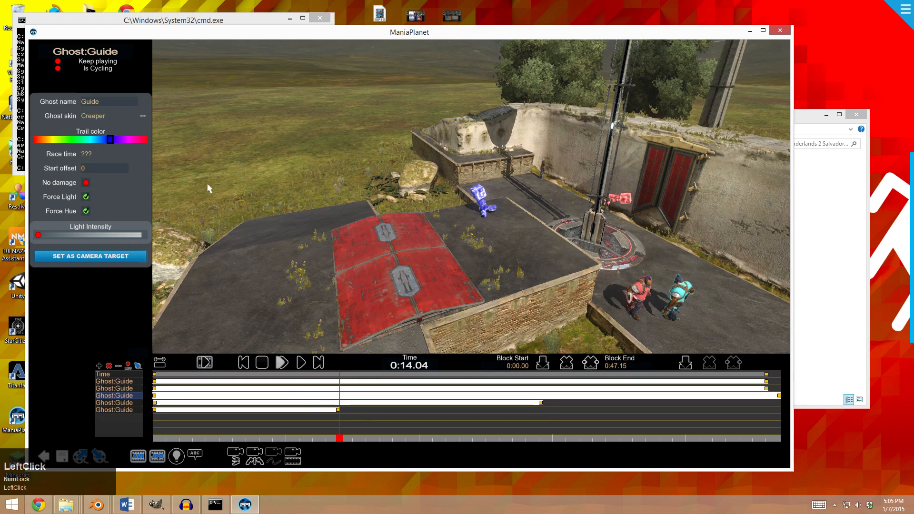
left_click(143, 116)
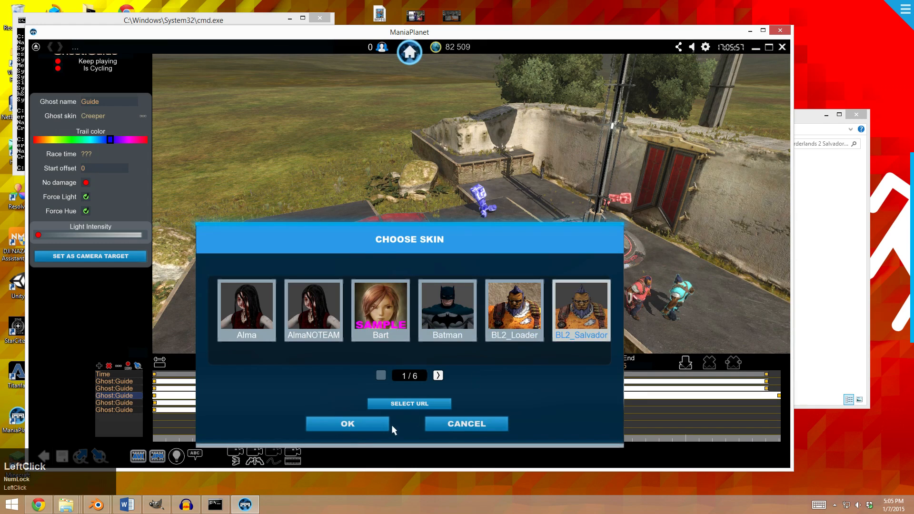
left_click(386, 425)
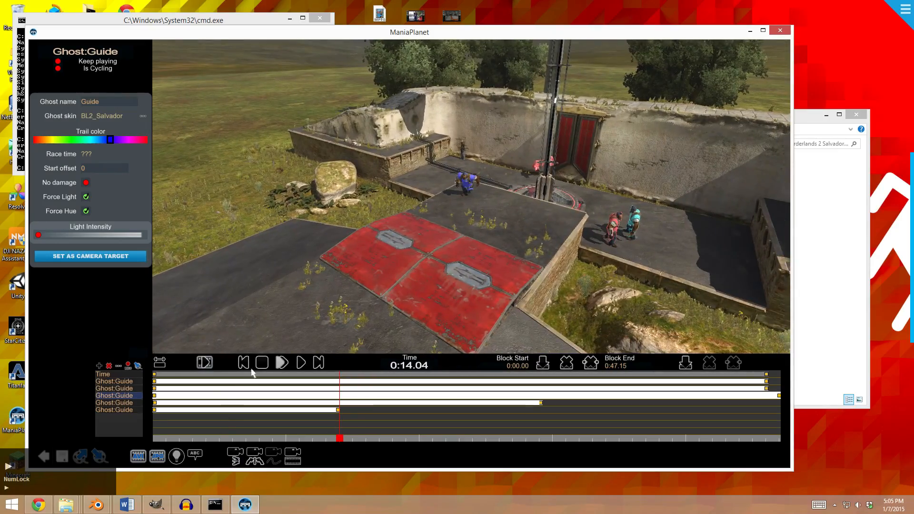
Play the replay from about 0:14 and follow the blue Salvador as he runs over the red ramp and jumps.
right_click_drag(405, 317, 300, 297)
scroll(452, 313, "up", 5)
scroll(451, 307, "down", 3)
scroll(375, 276, "down", 3)
scroll(369, 279, "up", 3)
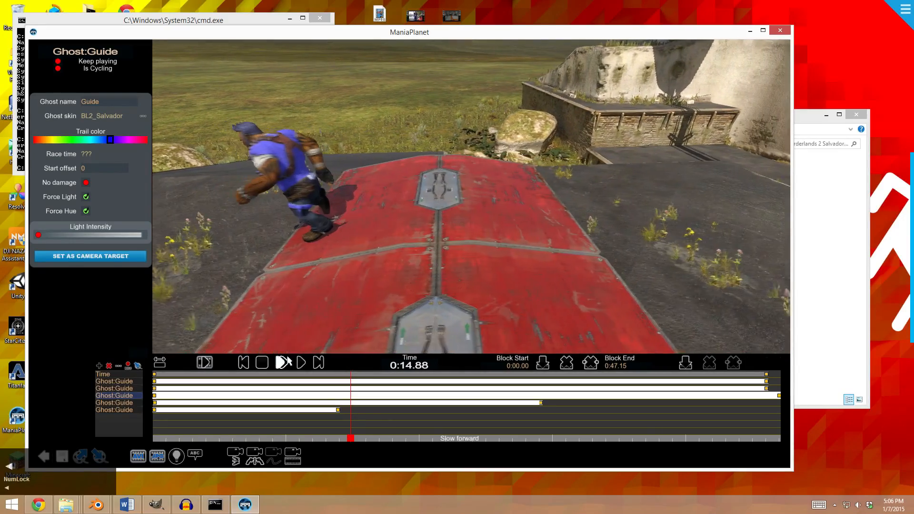
left_click_drag(348, 437, 339, 438)
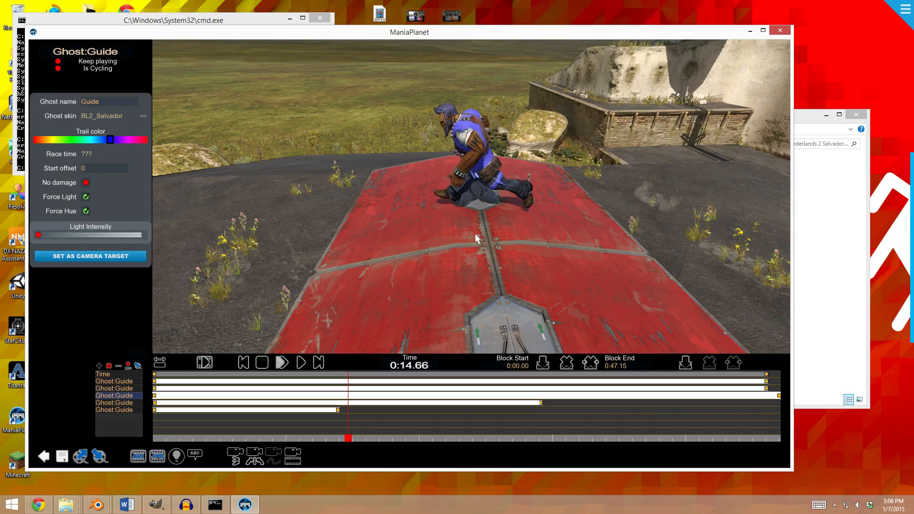
key("Left")
left_click(280, 364)
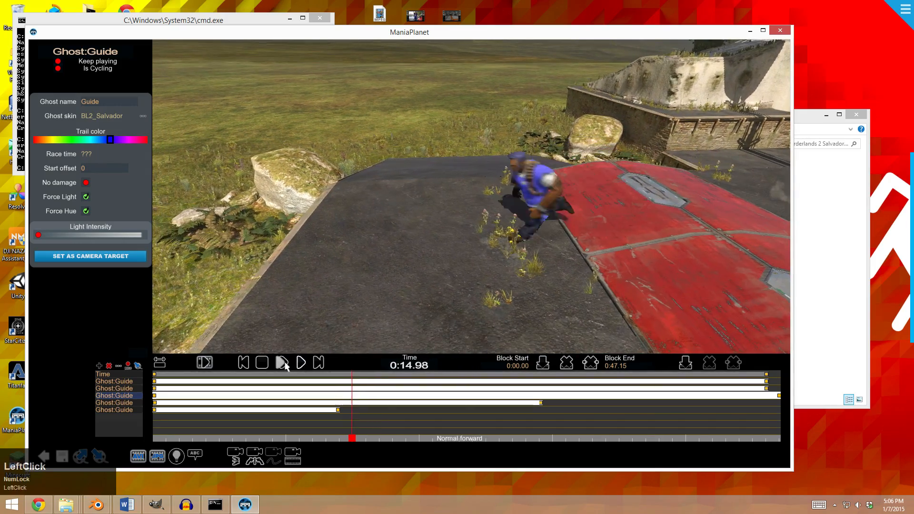
key("Left")
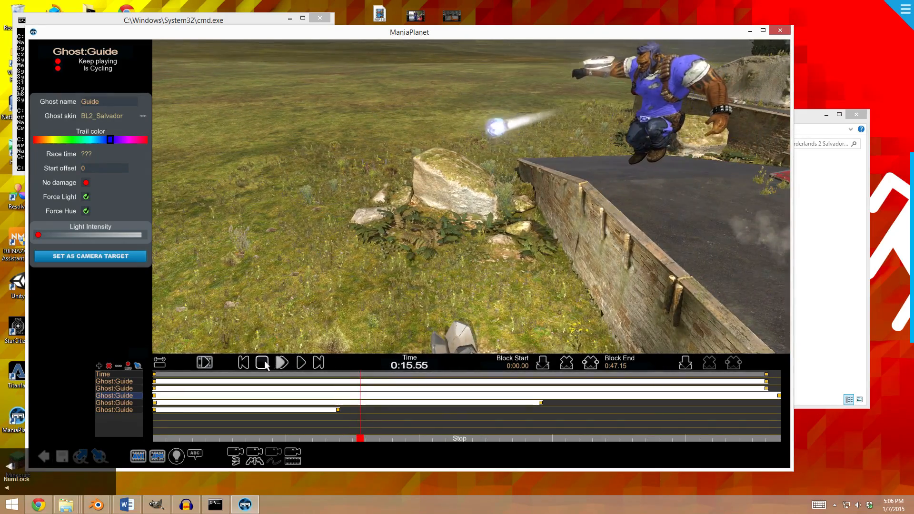
Advance the replay slowly to 0:15.69 and examine the blue Salvador's mid-air firing pose from several angles.
left_click(263, 363)
right_click_drag(390, 266, 396, 247)
left_click(278, 364)
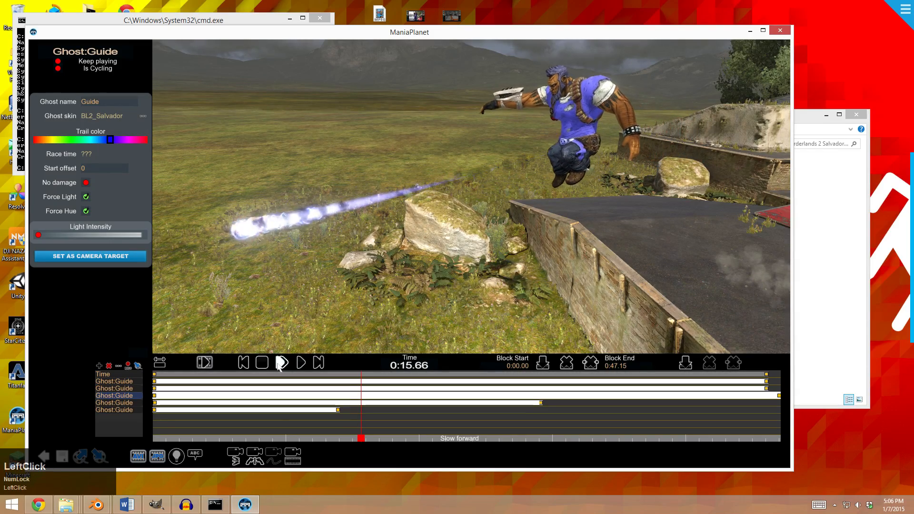
right_click_drag(400, 224, 457, 163)
key("Up")
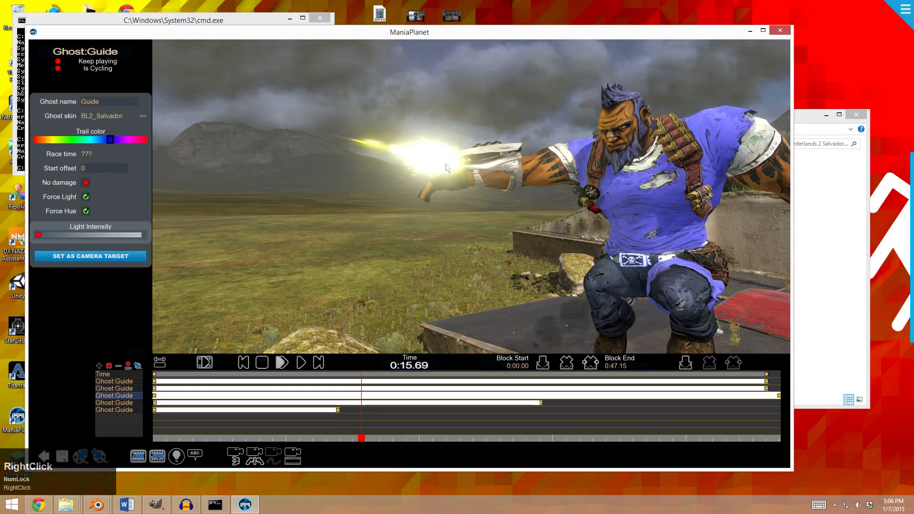
right_click_drag(350, 221, 413, 241)
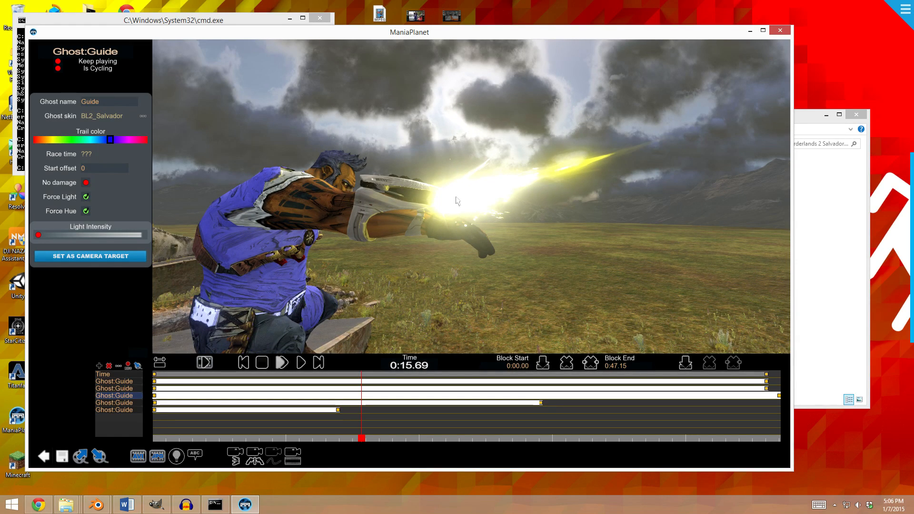
right_click_drag(466, 205, 403, 164)
key("Left")
key("Up")
key("Down")
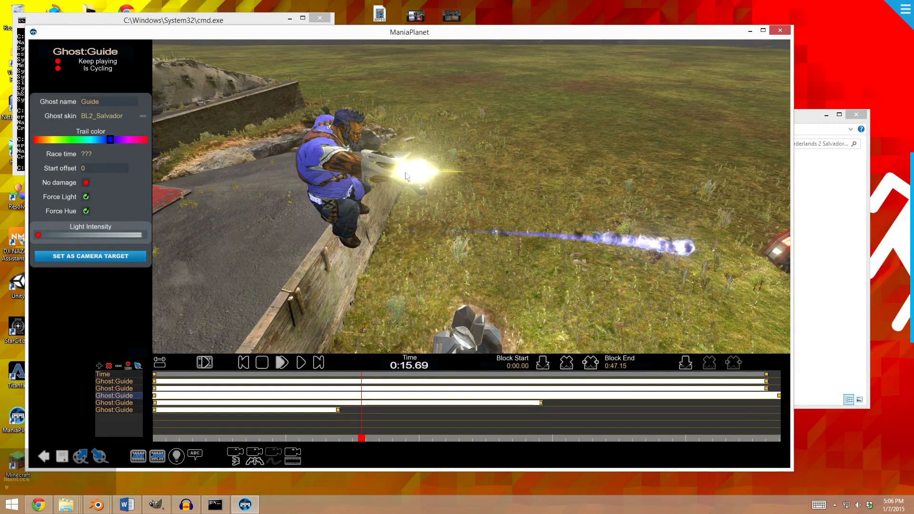
Advance the replay slowly to about 0:15.74 and examine the blue Salvador's jump from the side.
left_click(262, 363)
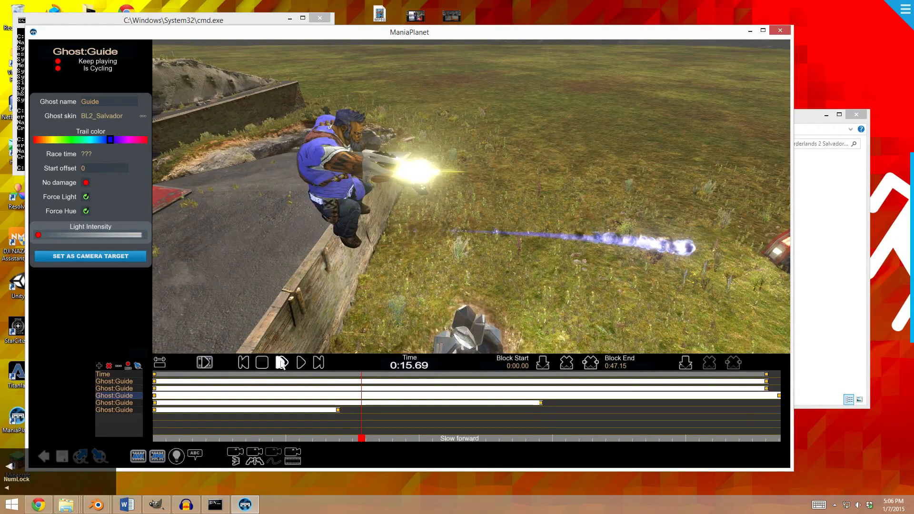
key("Up")
right_click_drag(465, 244, 476, 195)
key("Down")
key("Up")
key("Down")
key("Up")
left_click(281, 363)
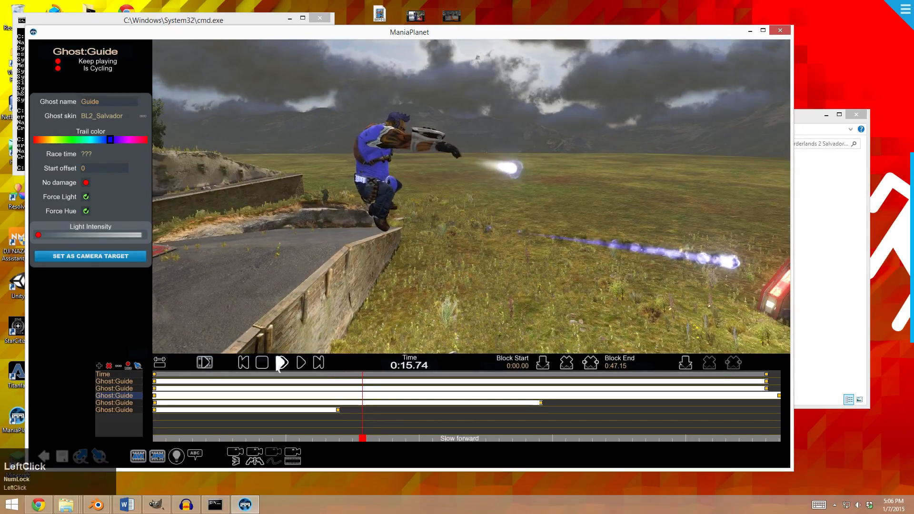
left_click(262, 367)
right_click_drag(469, 260, 279, 346)
Resume slow playback, follow the blue Salvador landing around the red metal structure, and return to the red and cyan characters.
left_click(283, 363)
right_click_drag(510, 217, 331, 277)
scroll(471, 253, "up", 3)
scroll(545, 254, "up", 3)
scroll(483, 255, "down", 4)
scroll(483, 255, "up", 3)
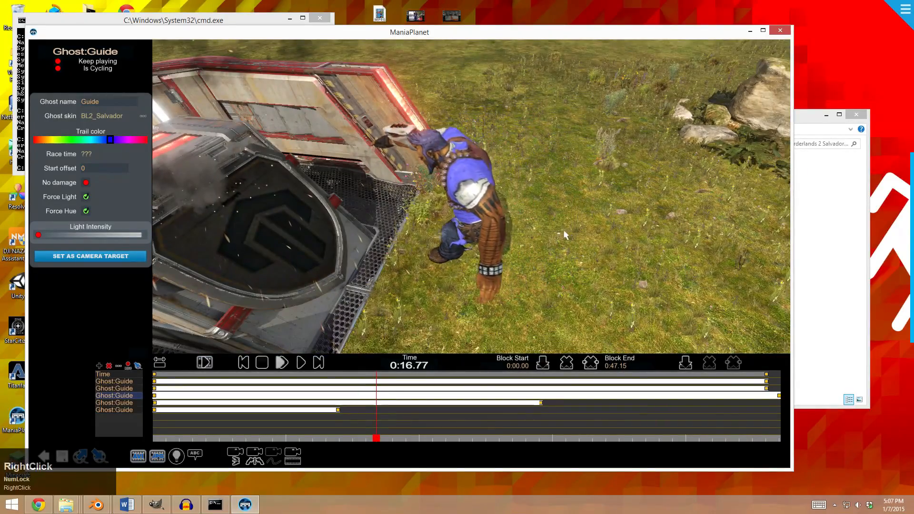
right_click_drag(497, 263, 430, 248)
scroll(430, 248, "down", 3)
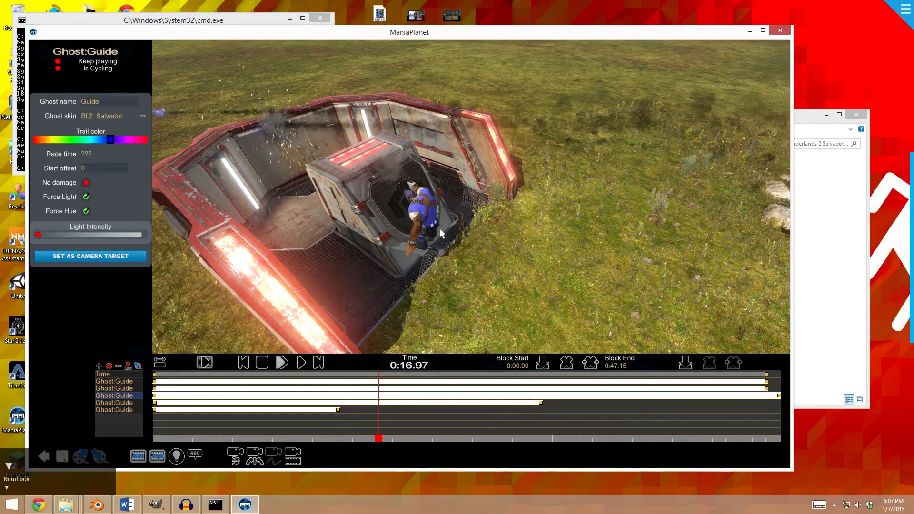
key("Down")
key("Left")
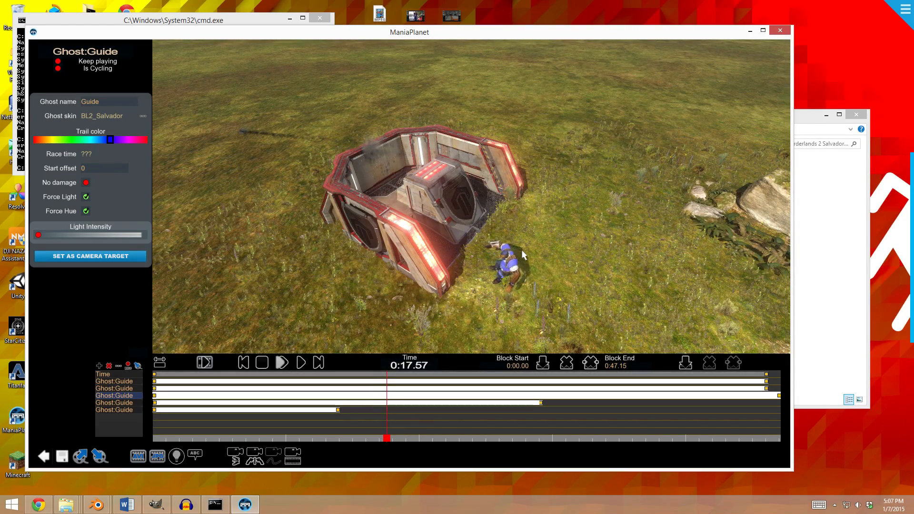
key("Down")
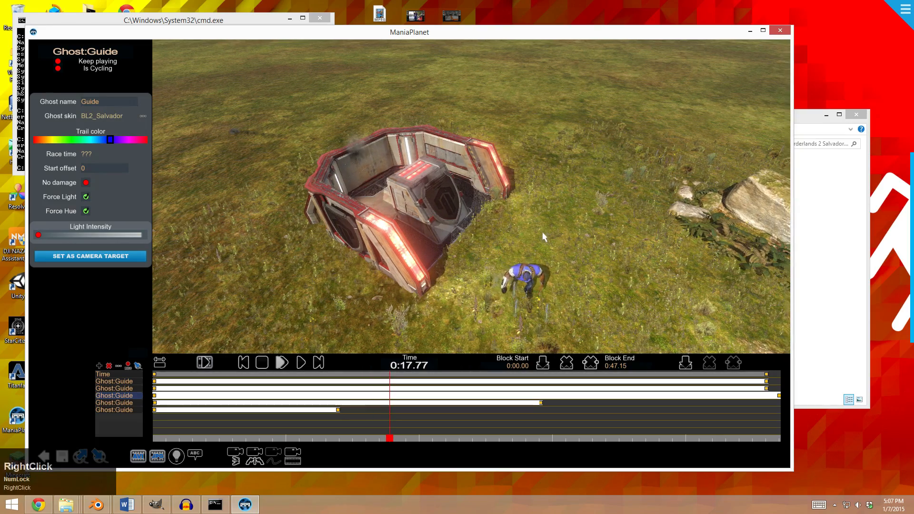
right_click_drag(431, 232, 444, 162)
key("Up")
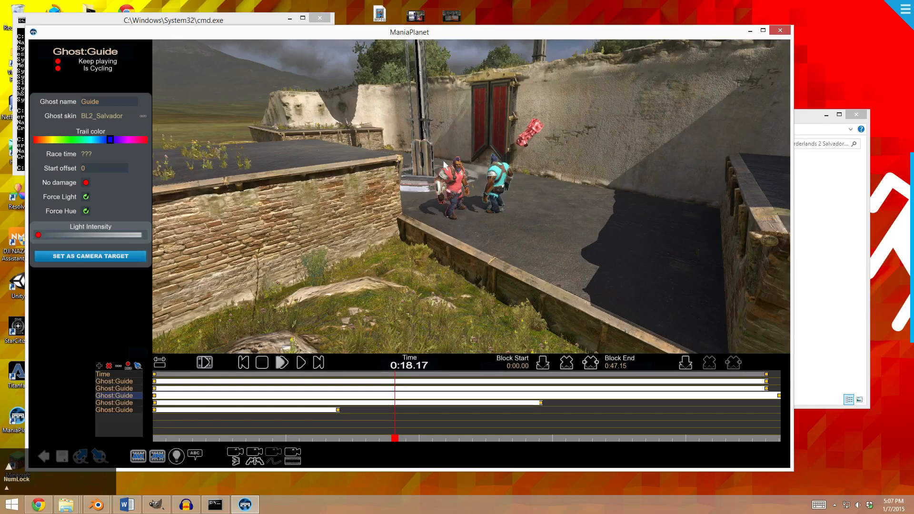